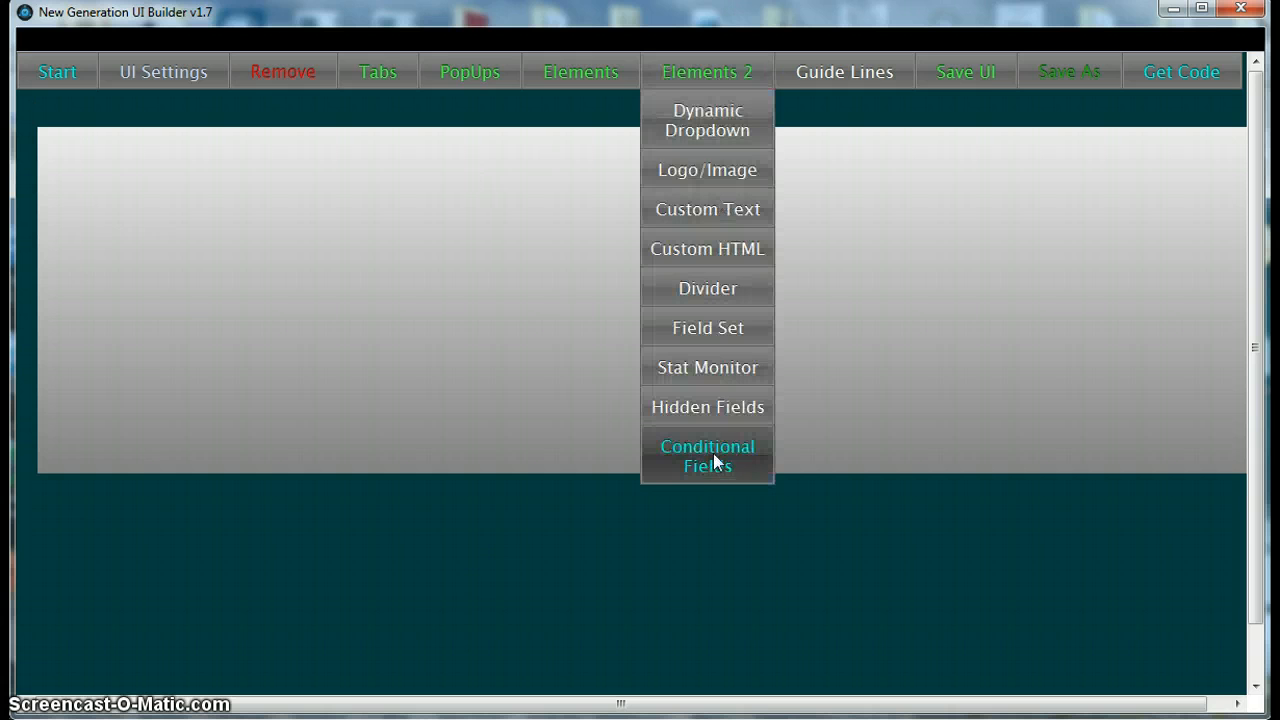
- Add a hidden white conditional dropdown with the variable refresh and the items login,form,result
click(713, 458)
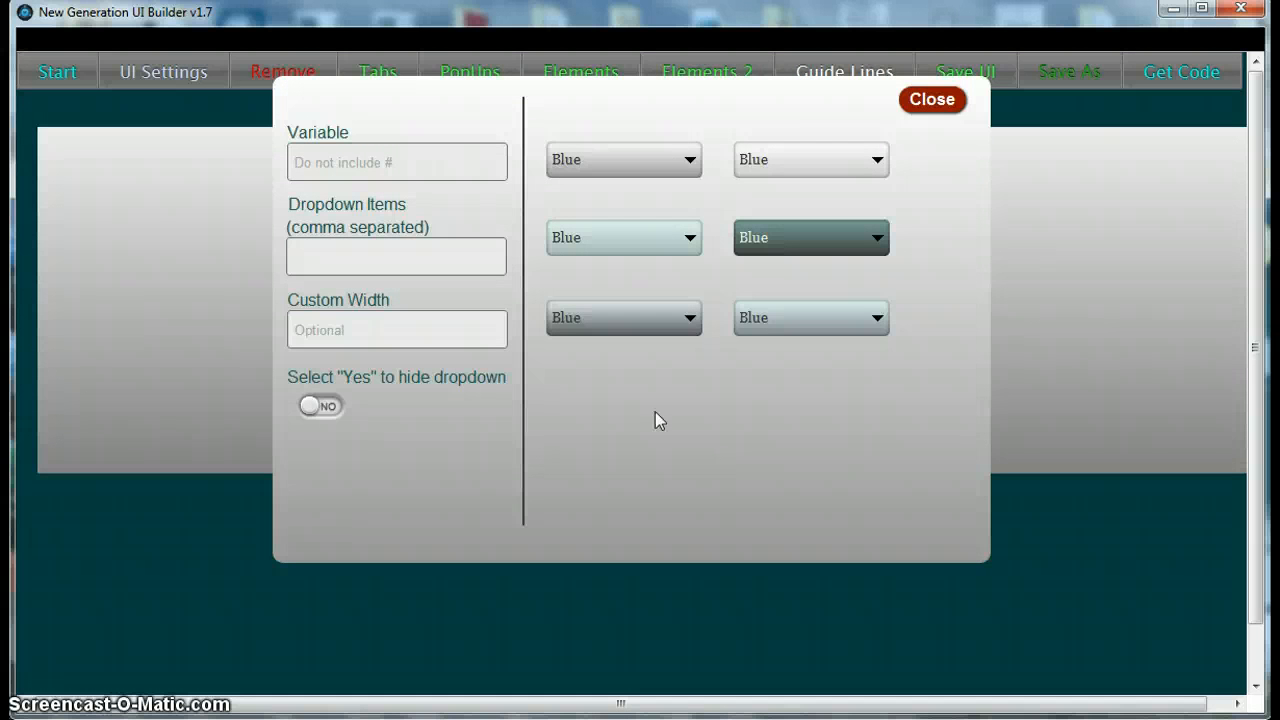
click(402, 164)
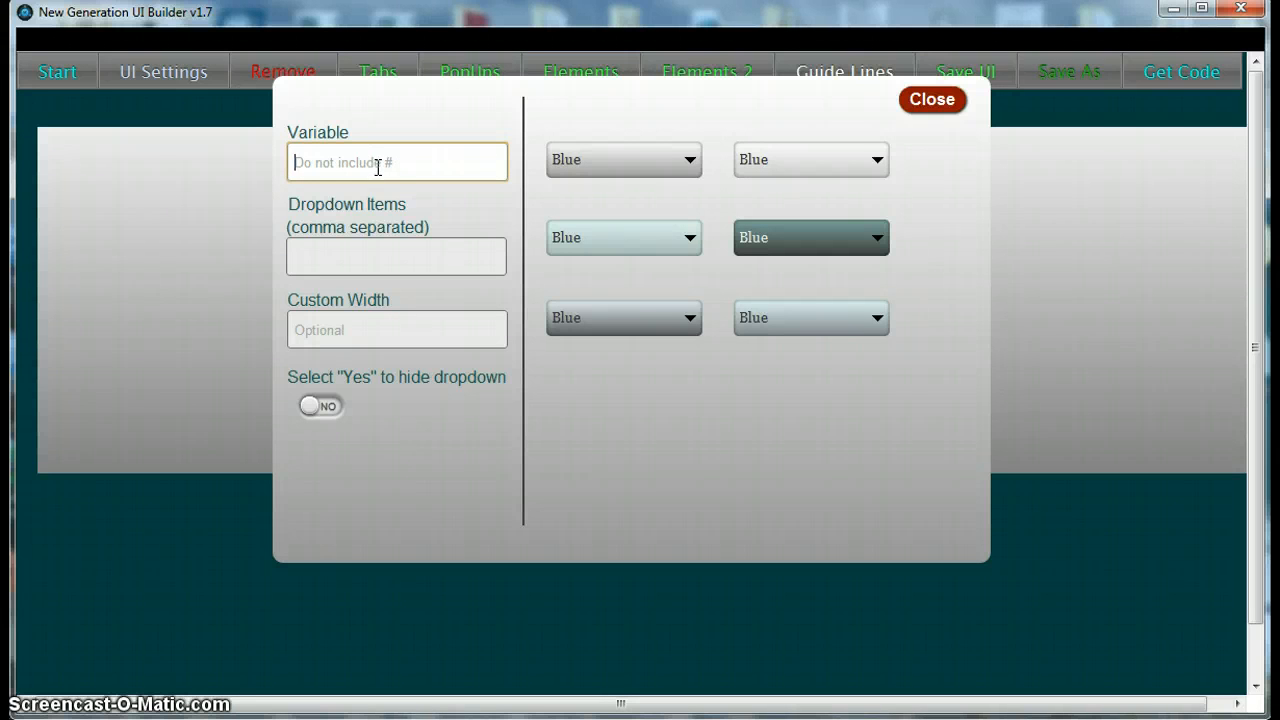
text(refresh)
key(Tab)
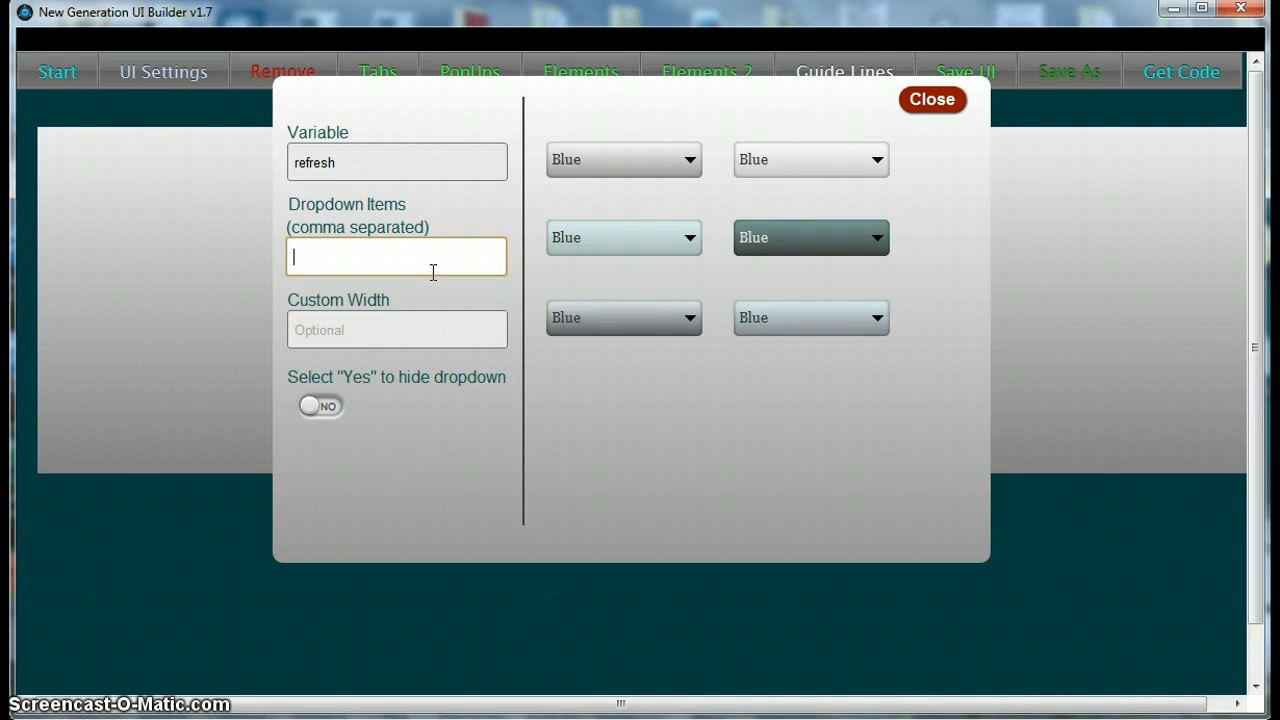
text(ogin,form,result)
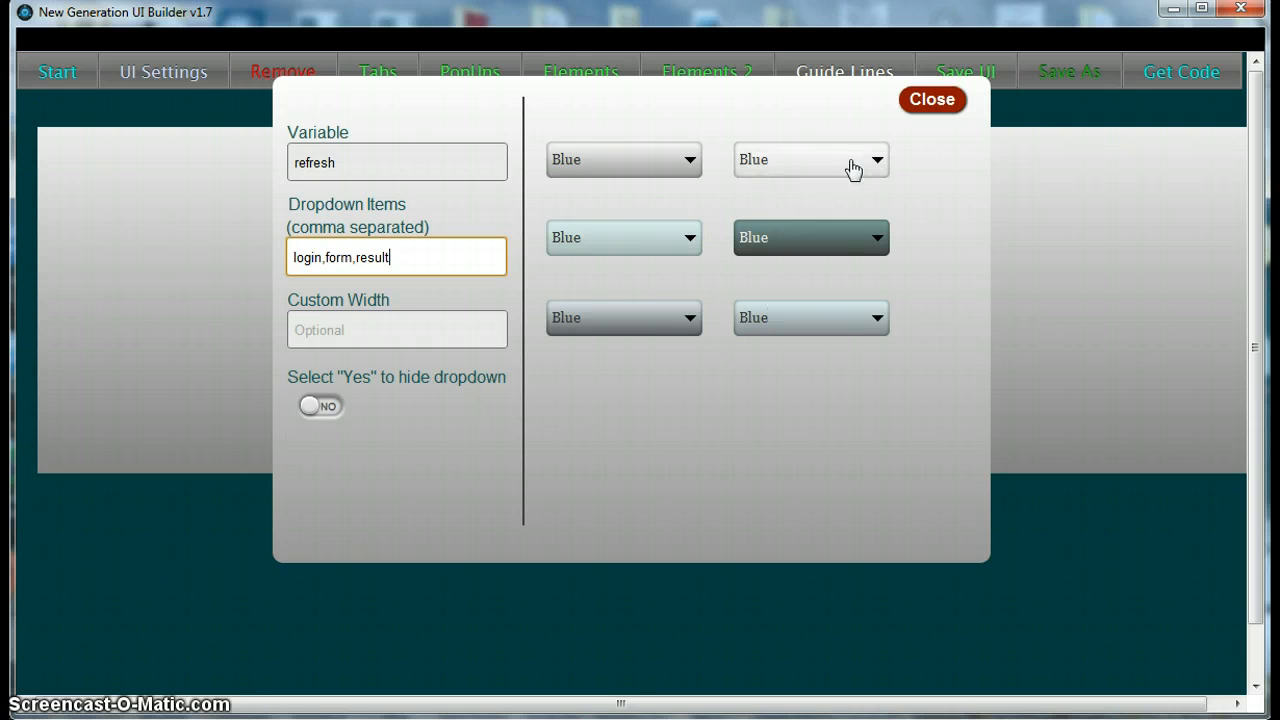
click(326, 414)
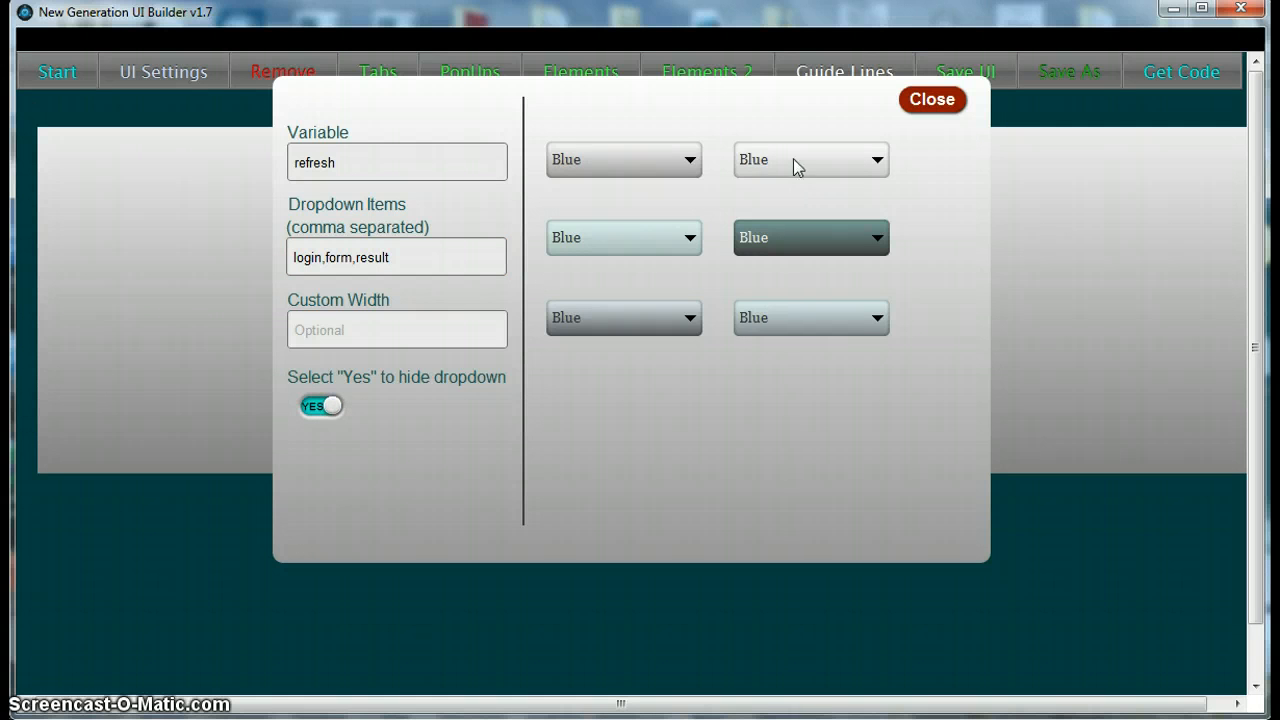
click(819, 161)
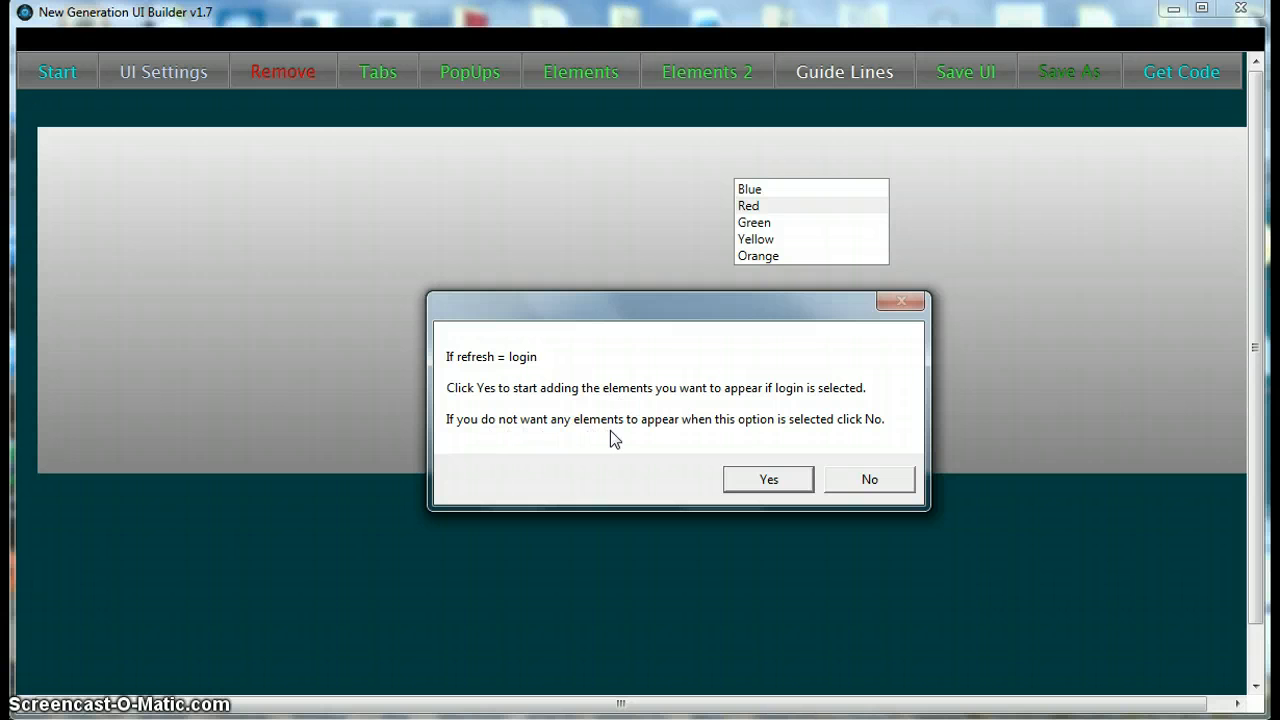
- Begin adding elements for the login option with a textbox in add mode using the variable username
click(777, 479)
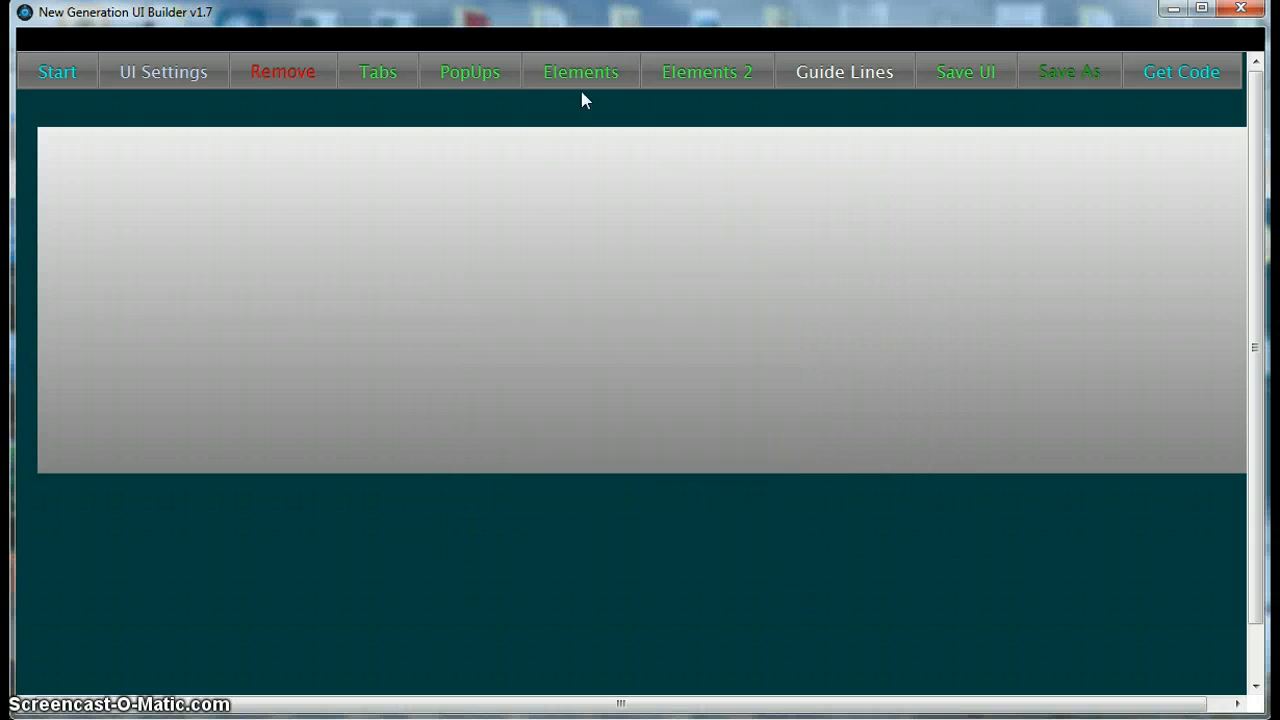
mouse_move(575, 72)
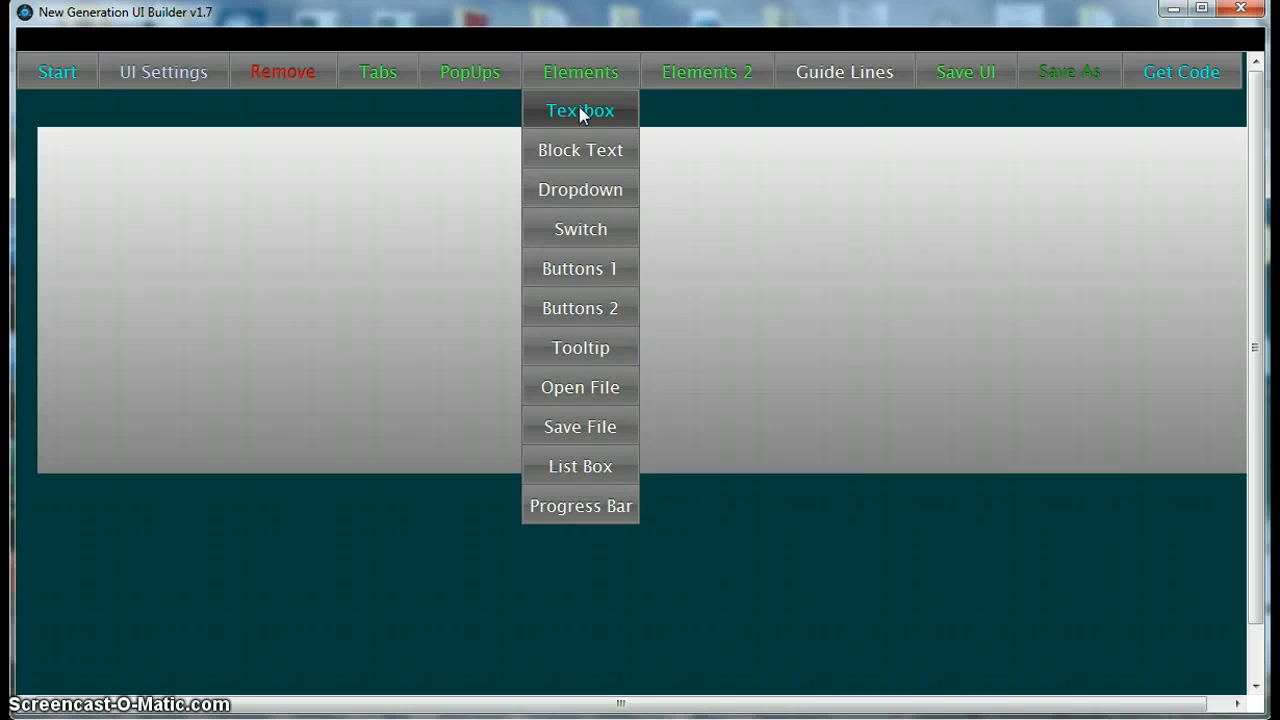
click(579, 107)
click(188, 137)
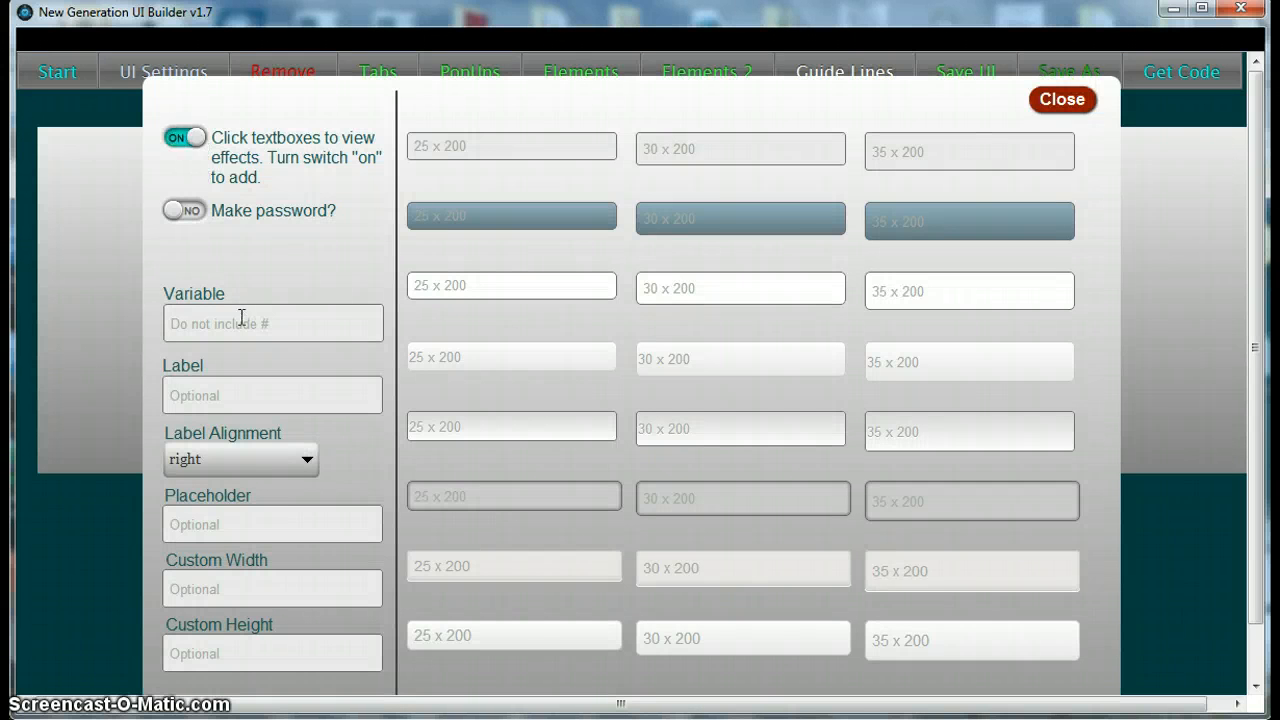
click(243, 317)
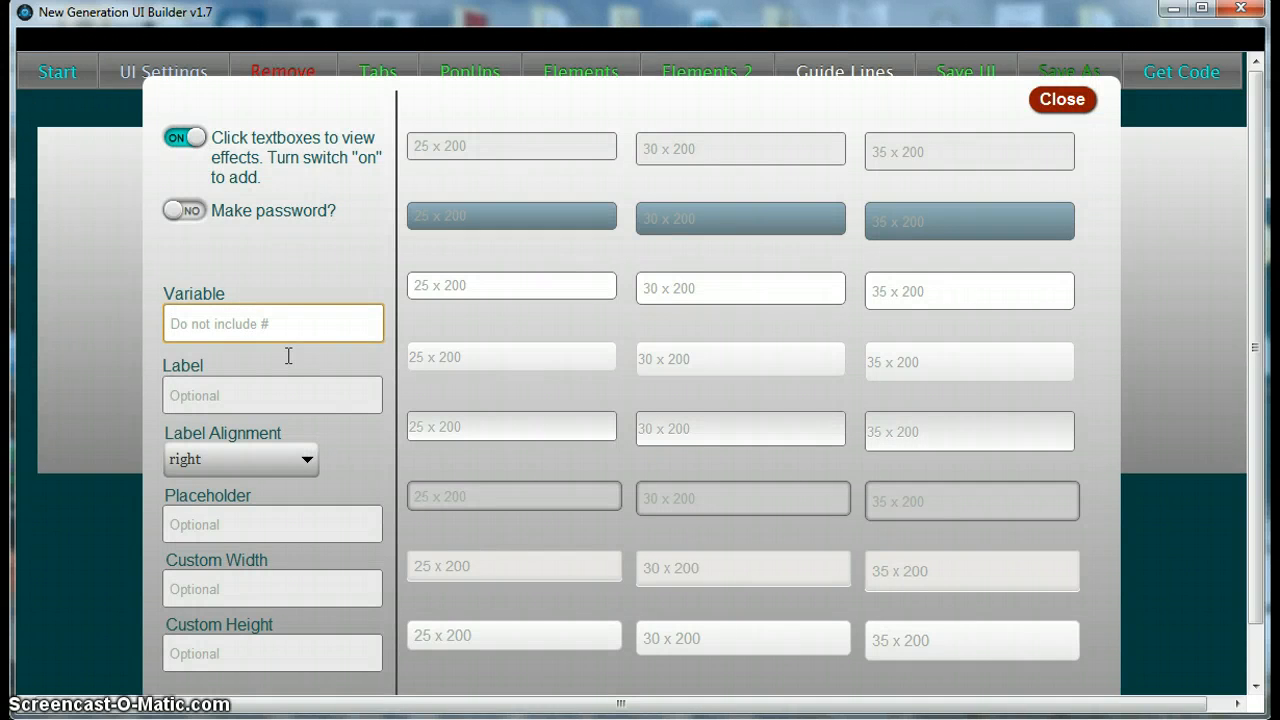
text(username)
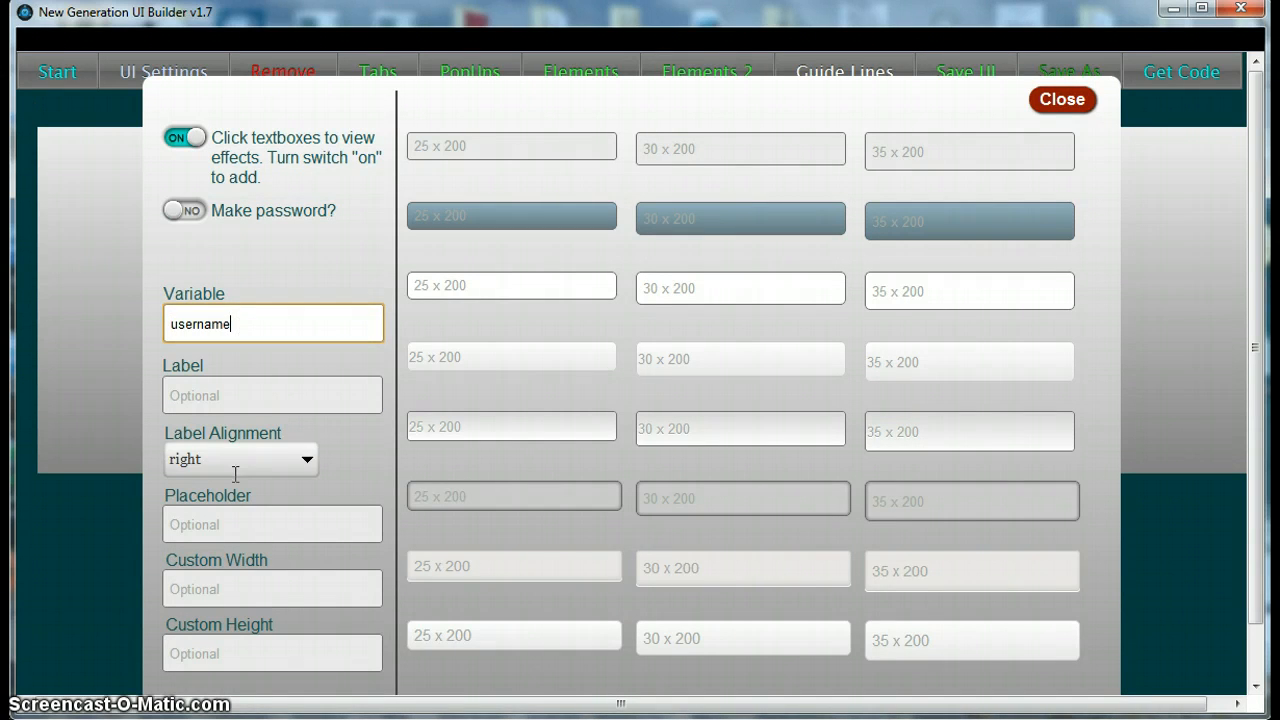
- Copy the variable name into the placeholder, add the white 30 x 200 textbox, and choose to add another login field
drag(237, 323, 167, 321)
key(ctrl+c)
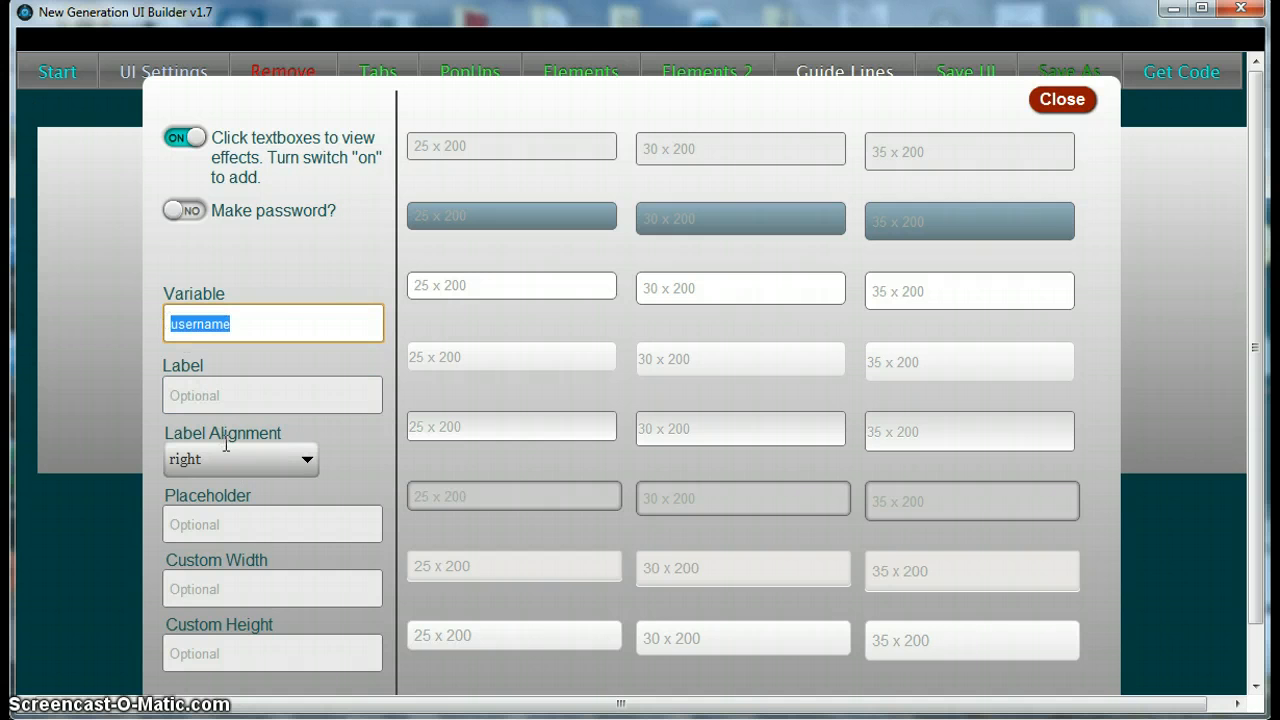
click(228, 525)
key(ctrl+v)
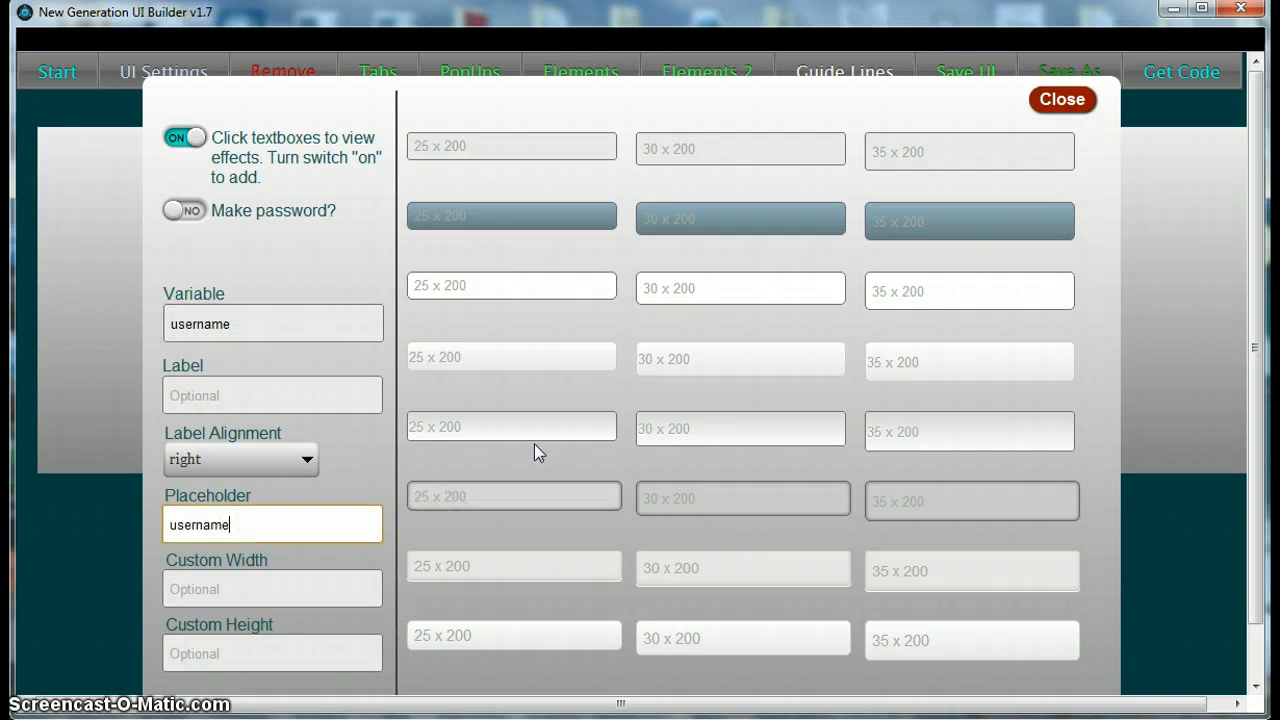
click(710, 291)
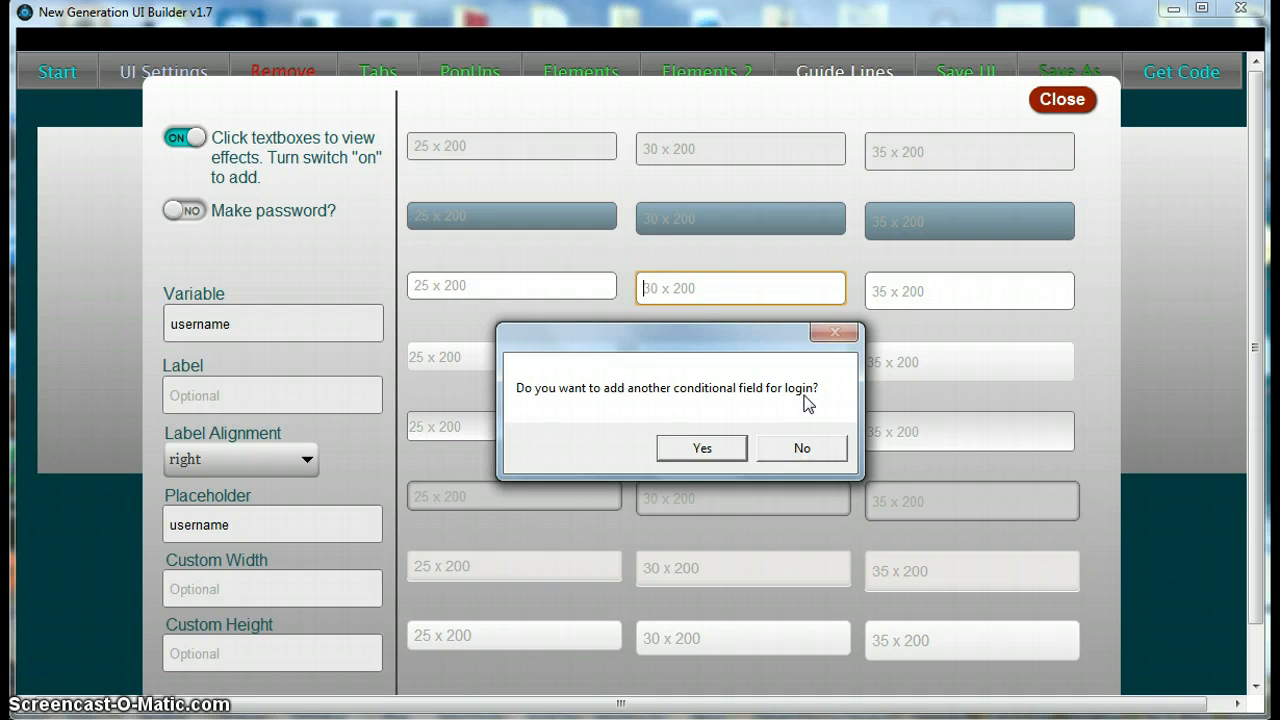
click(702, 449)
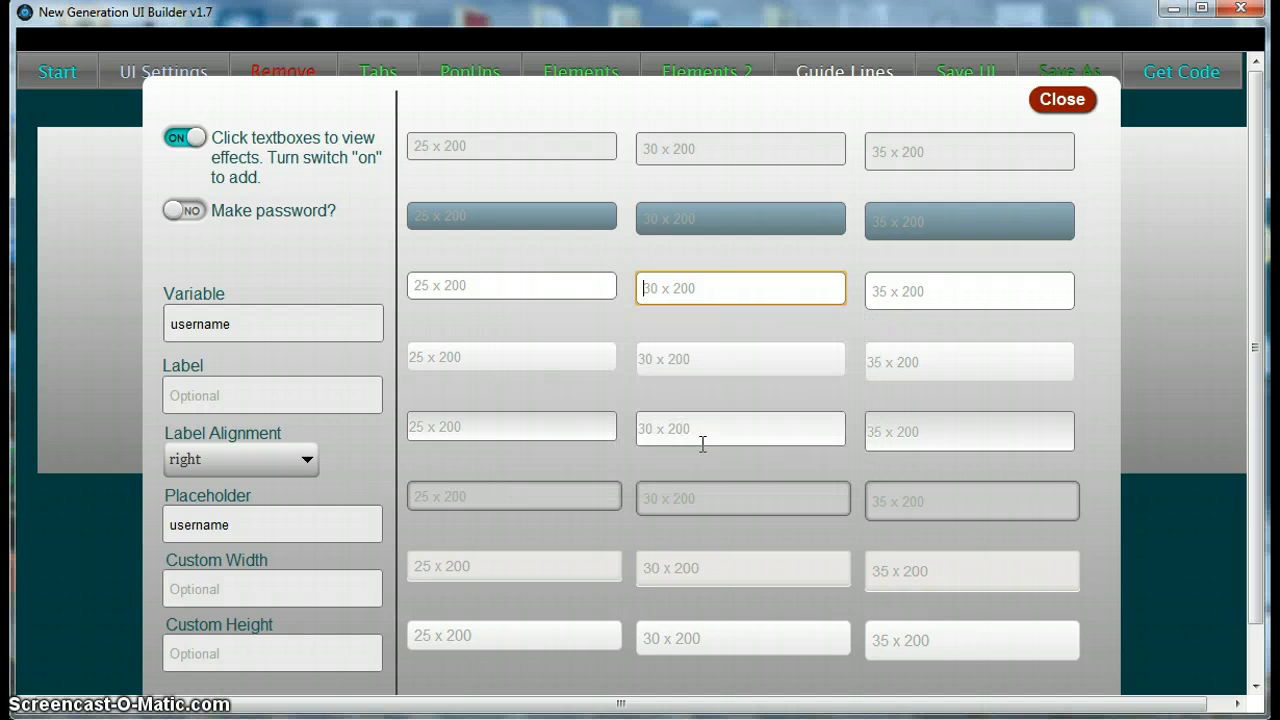
- Add a second white 30 x 200 textbox for login with variable and placeholder password, and choose to add another login field
drag(255, 324, 169, 323)
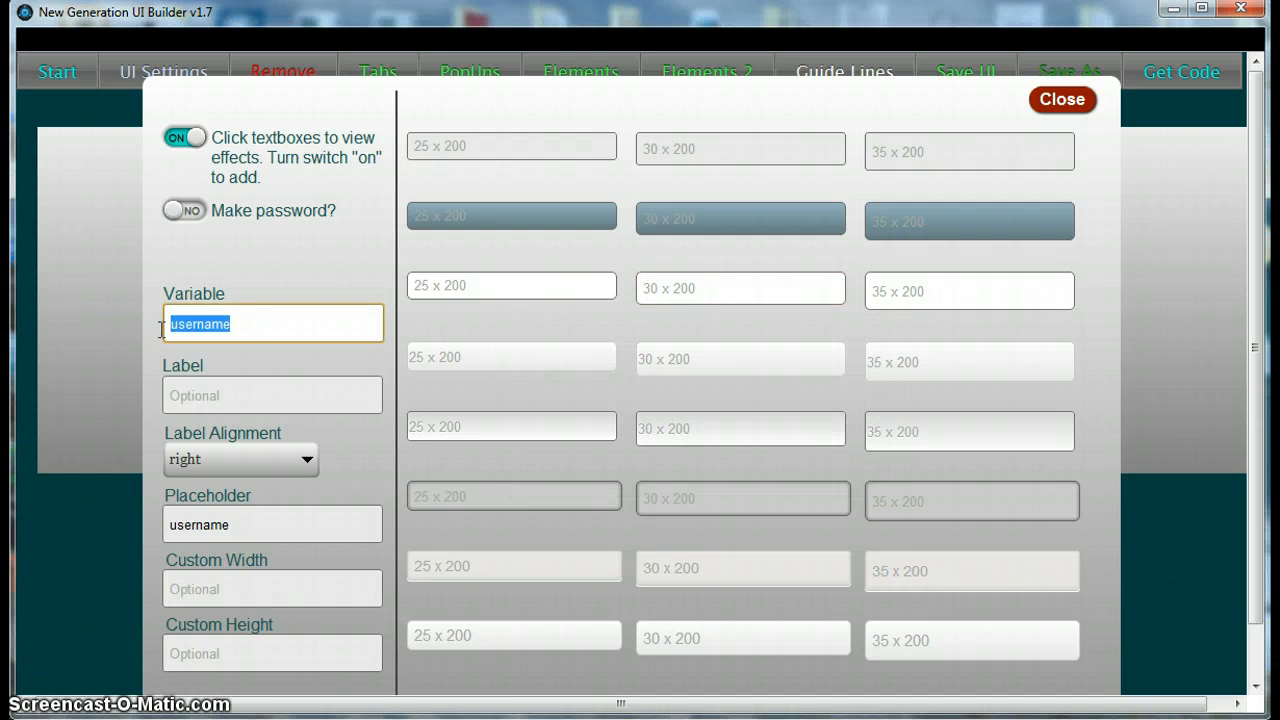
text(password)
key(Tab)
key(Tab)
key(Tab)
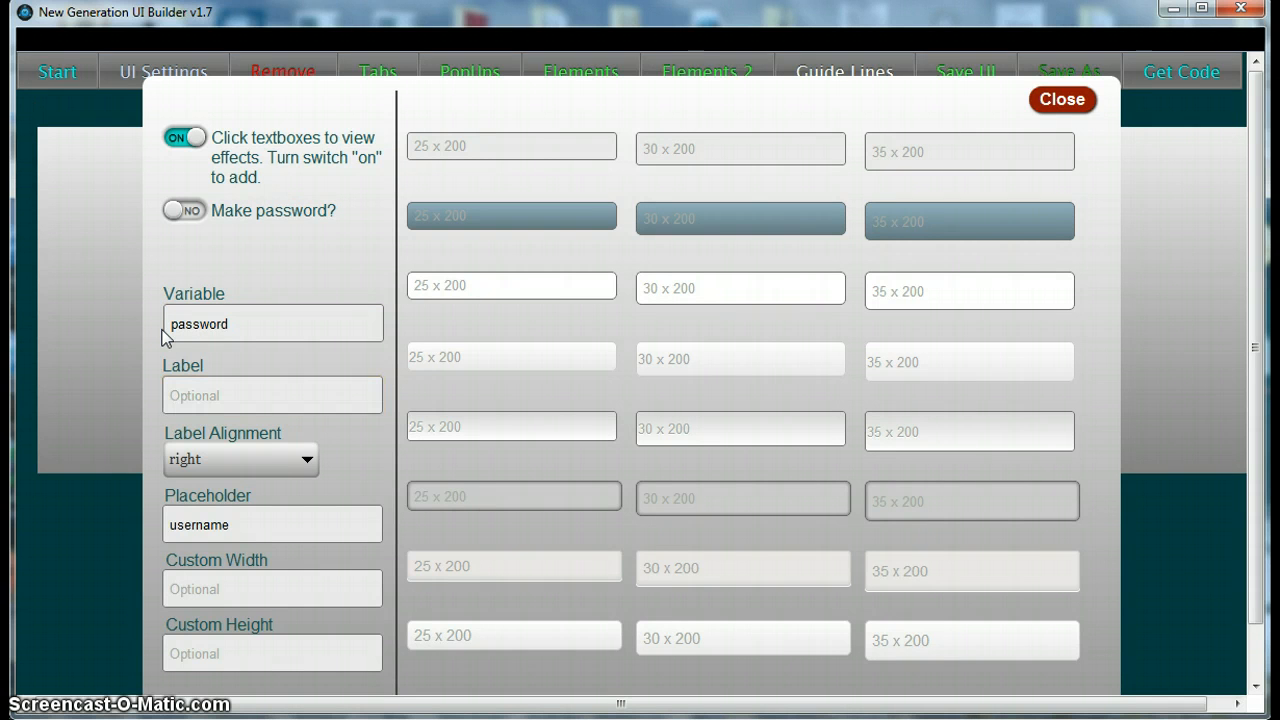
text(pa)
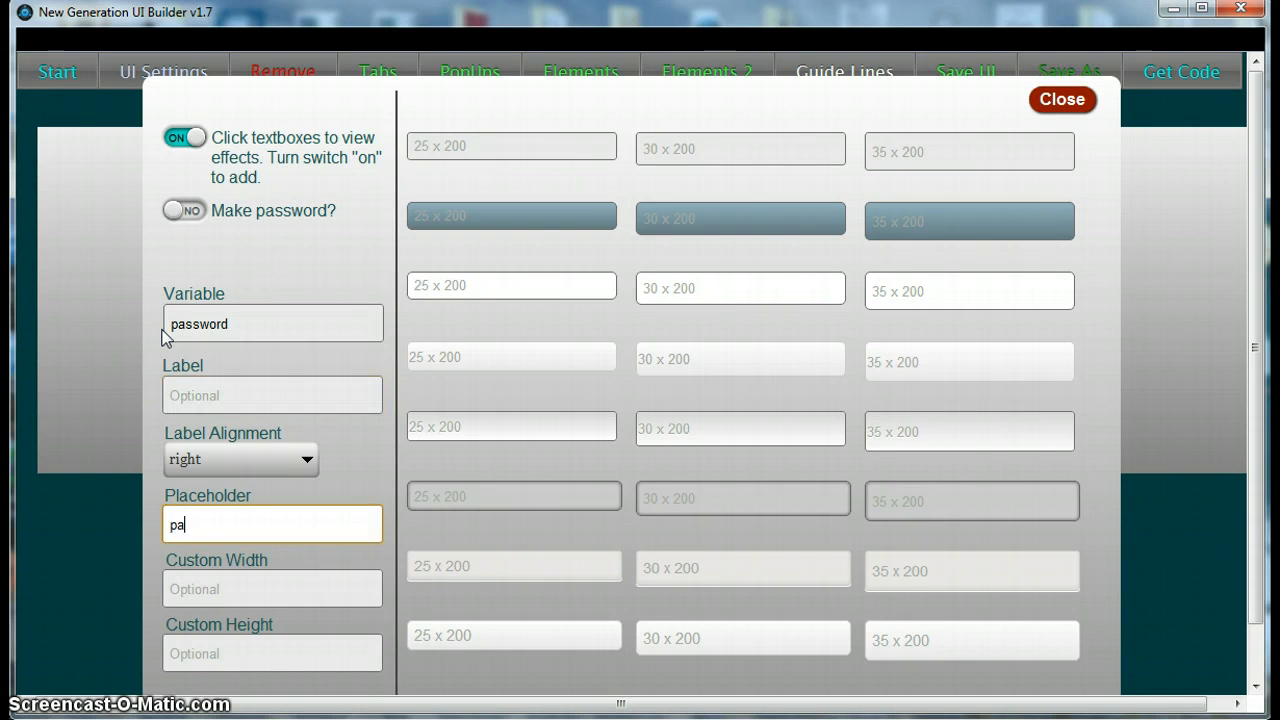
text(ssword)
click(751, 294)
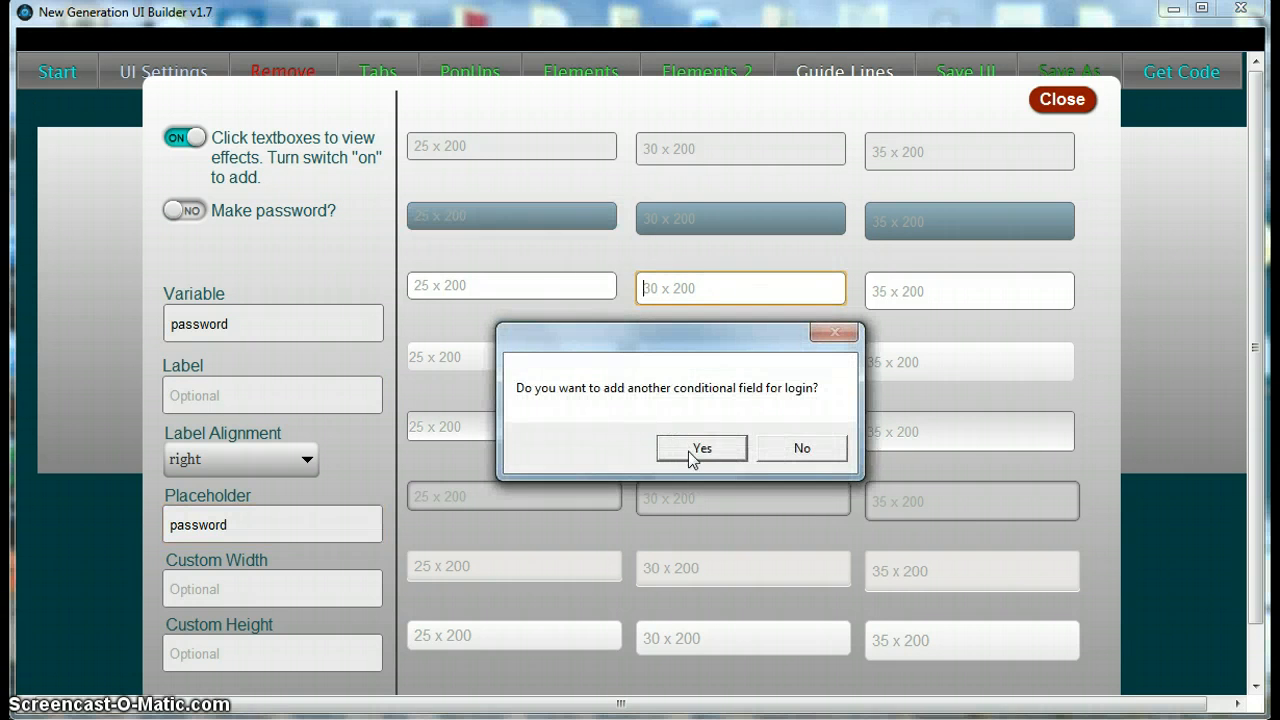
click(688, 451)
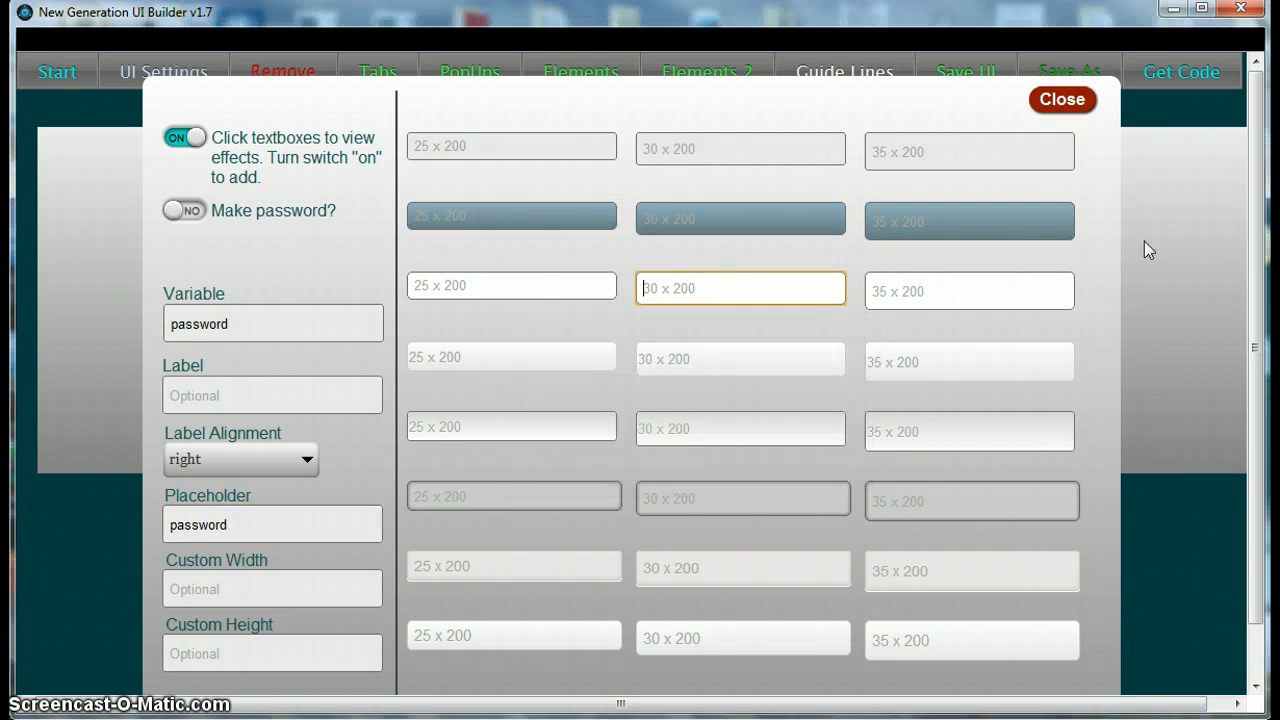
click(1066, 99)
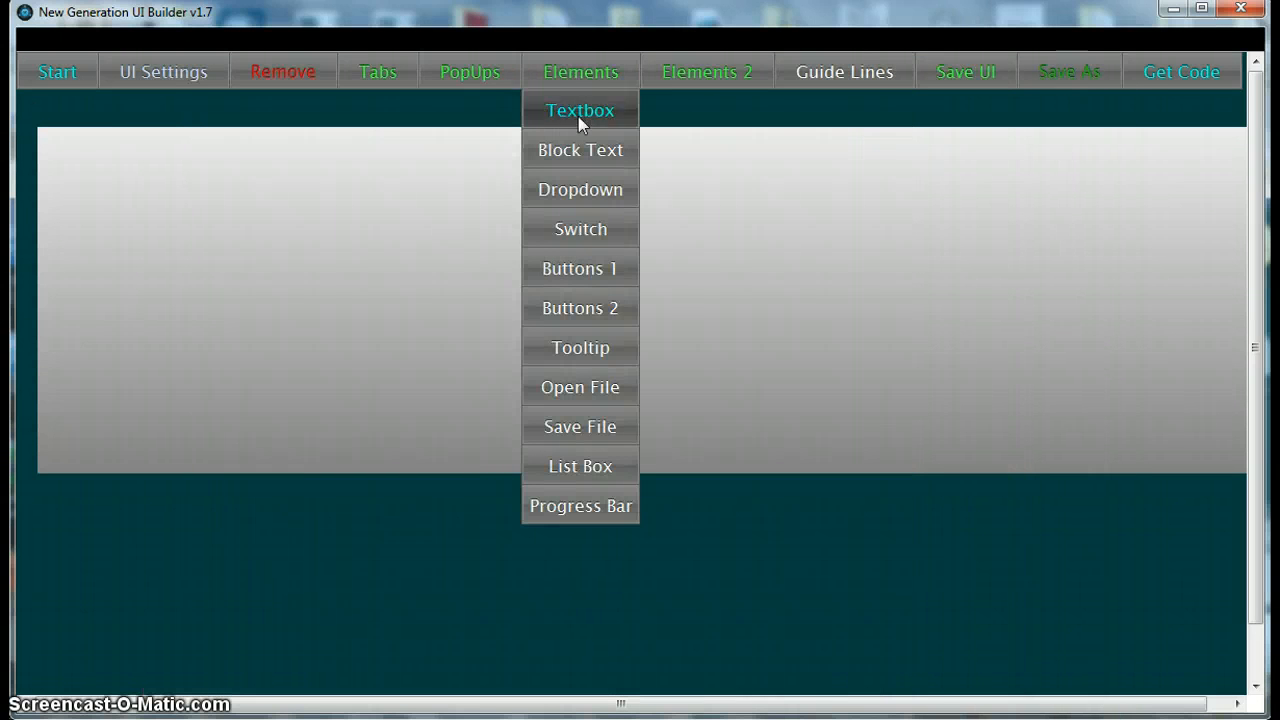
- Add a medium dark green button labelled Login that runs the command login, and continue to the form option's elements
click(584, 309)
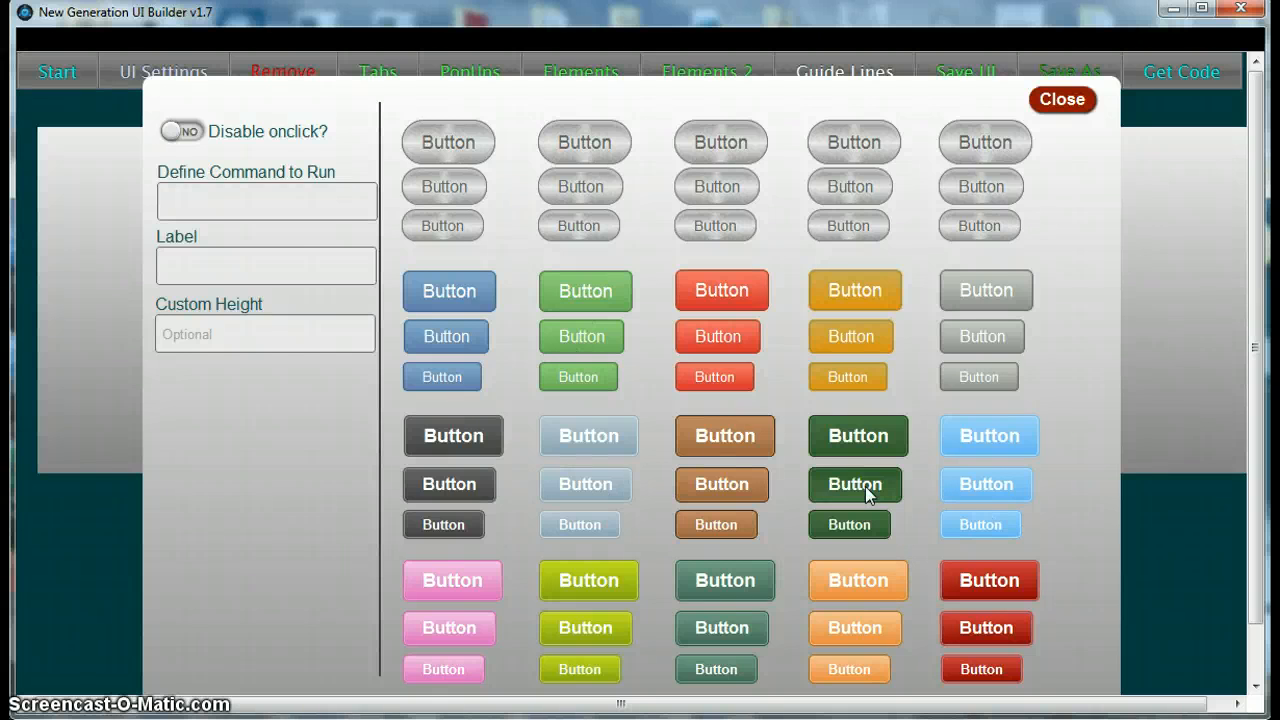
click(238, 189)
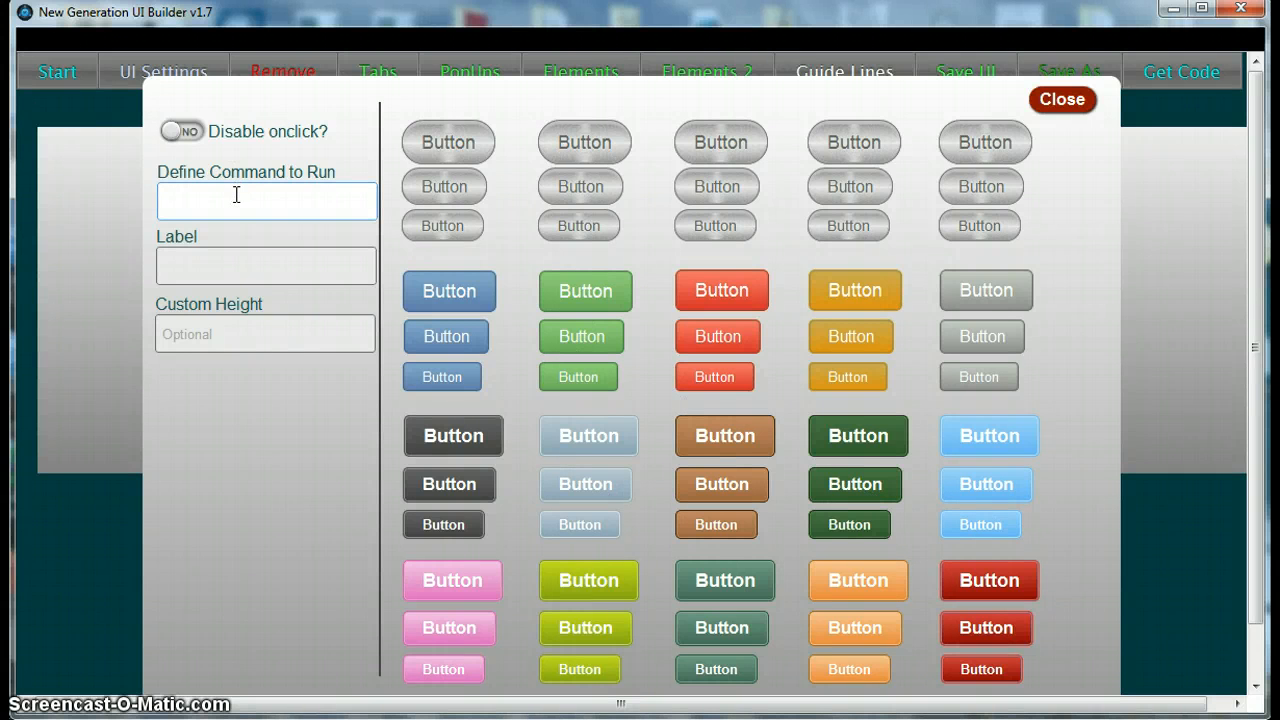
click(240, 197)
text(login)
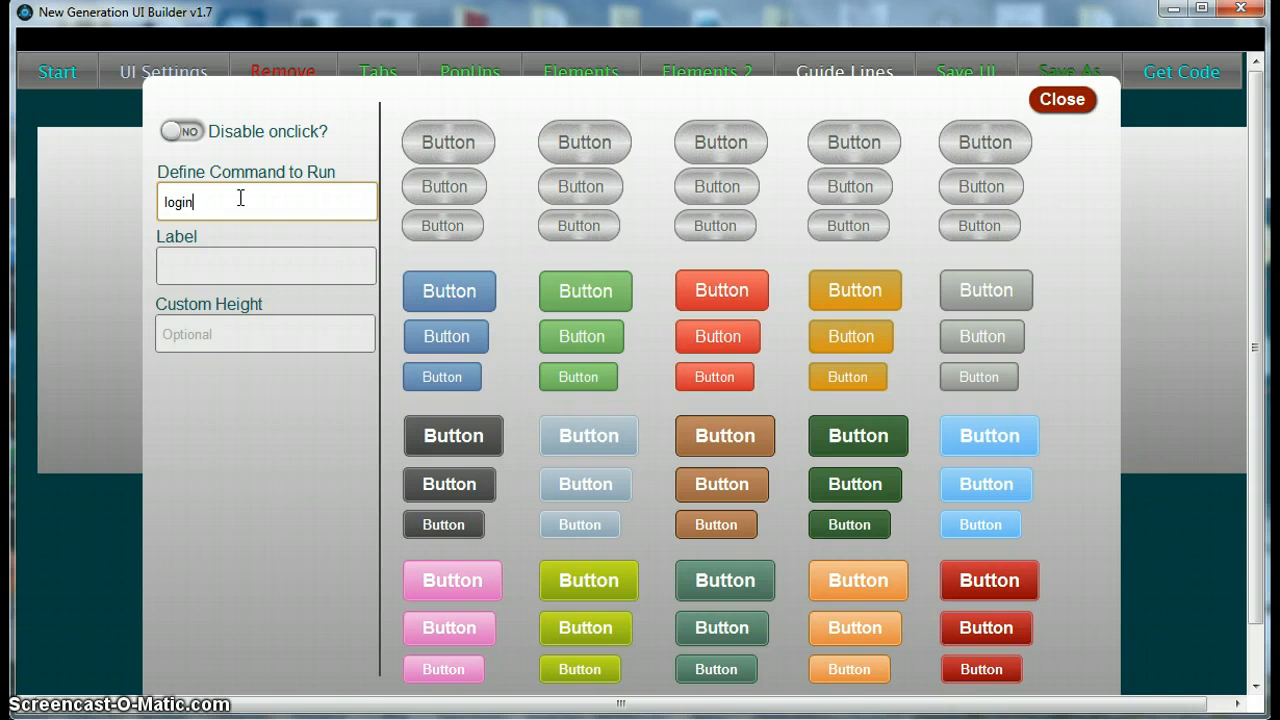
key(Tab)
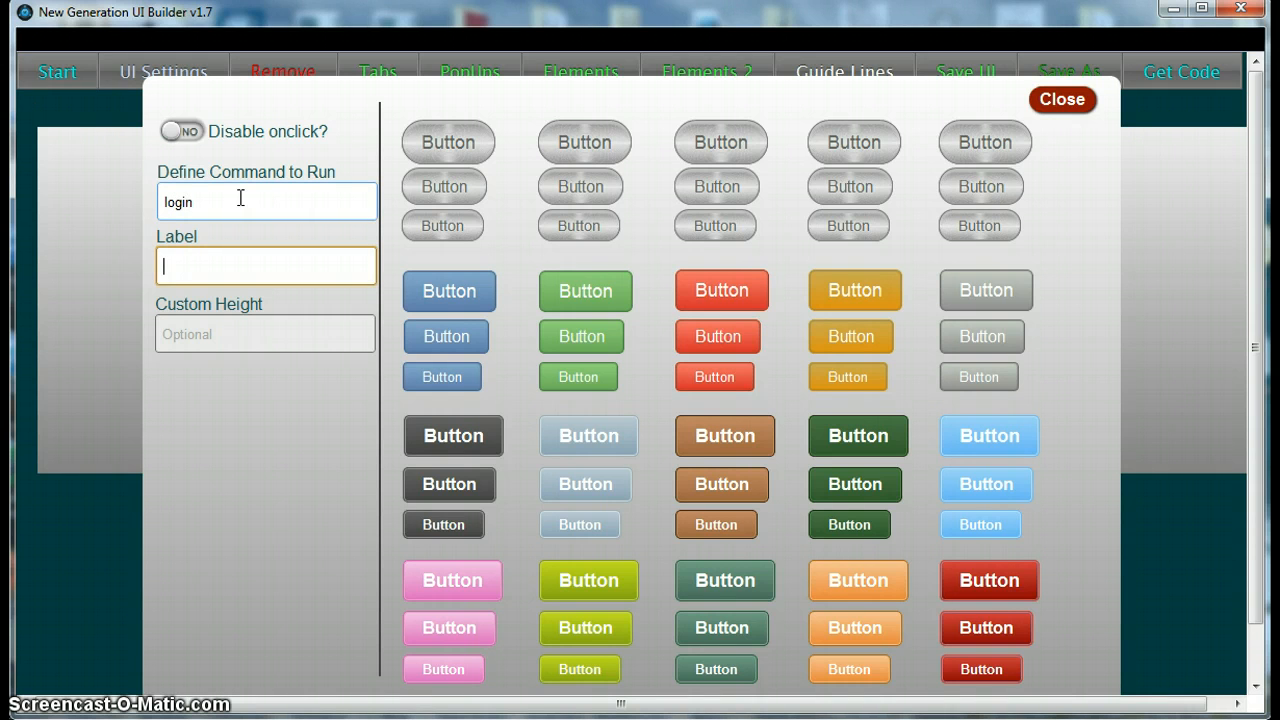
text(Login)
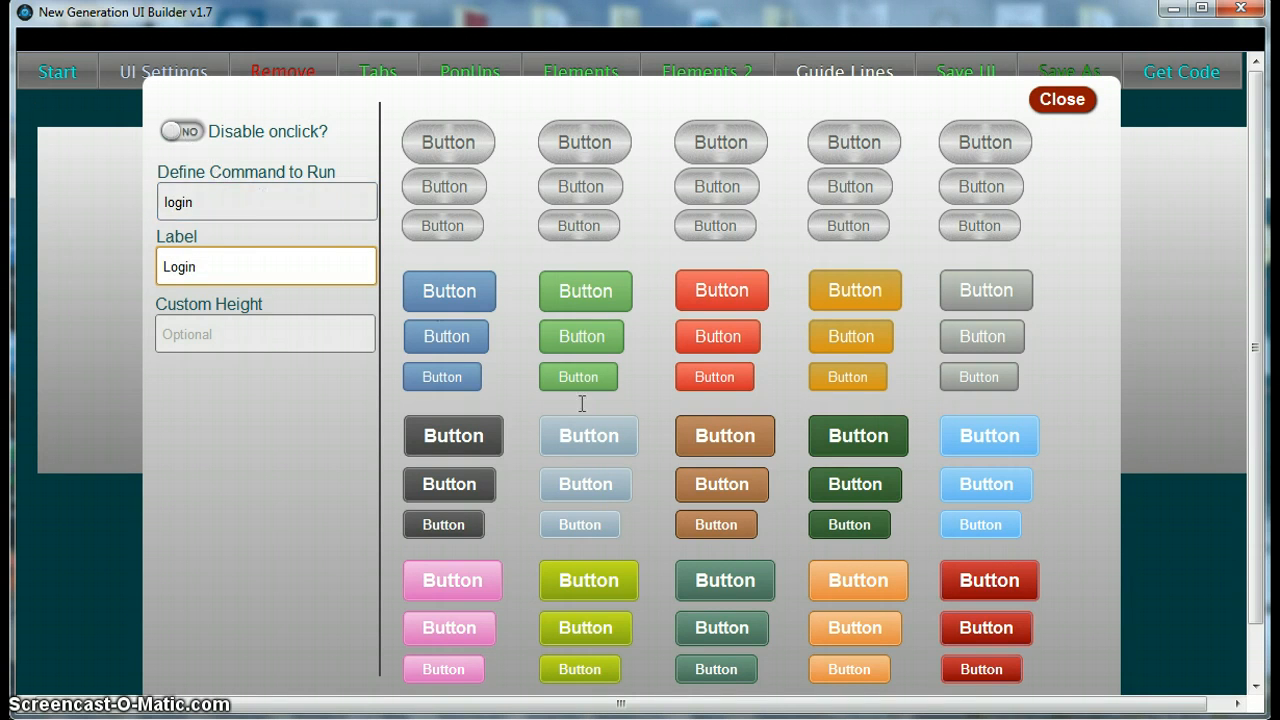
click(841, 486)
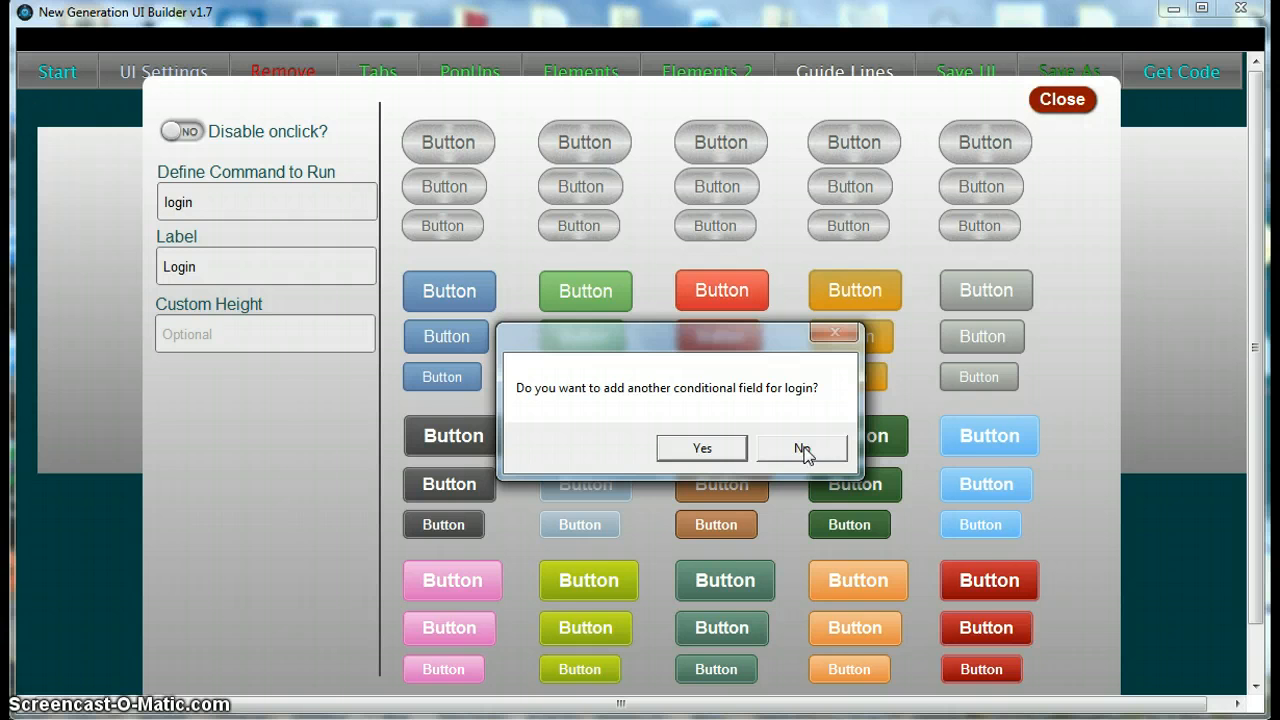
click(805, 452)
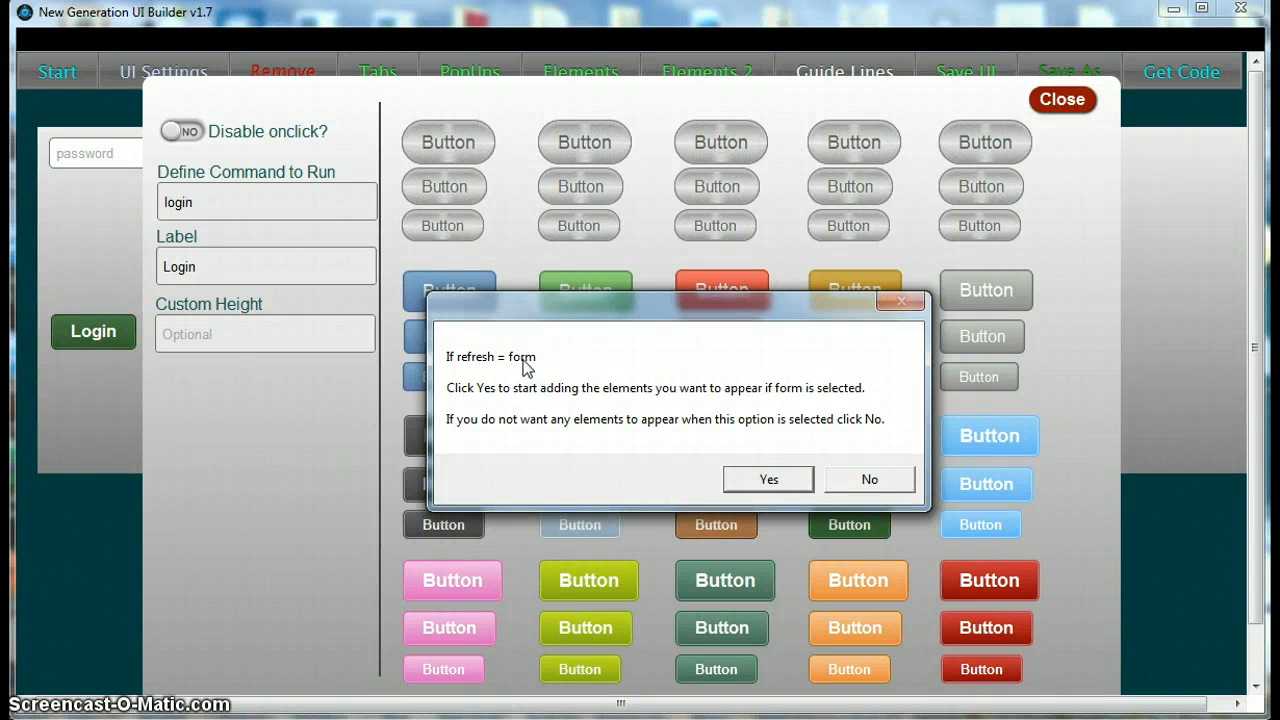
click(778, 481)
click(1064, 99)
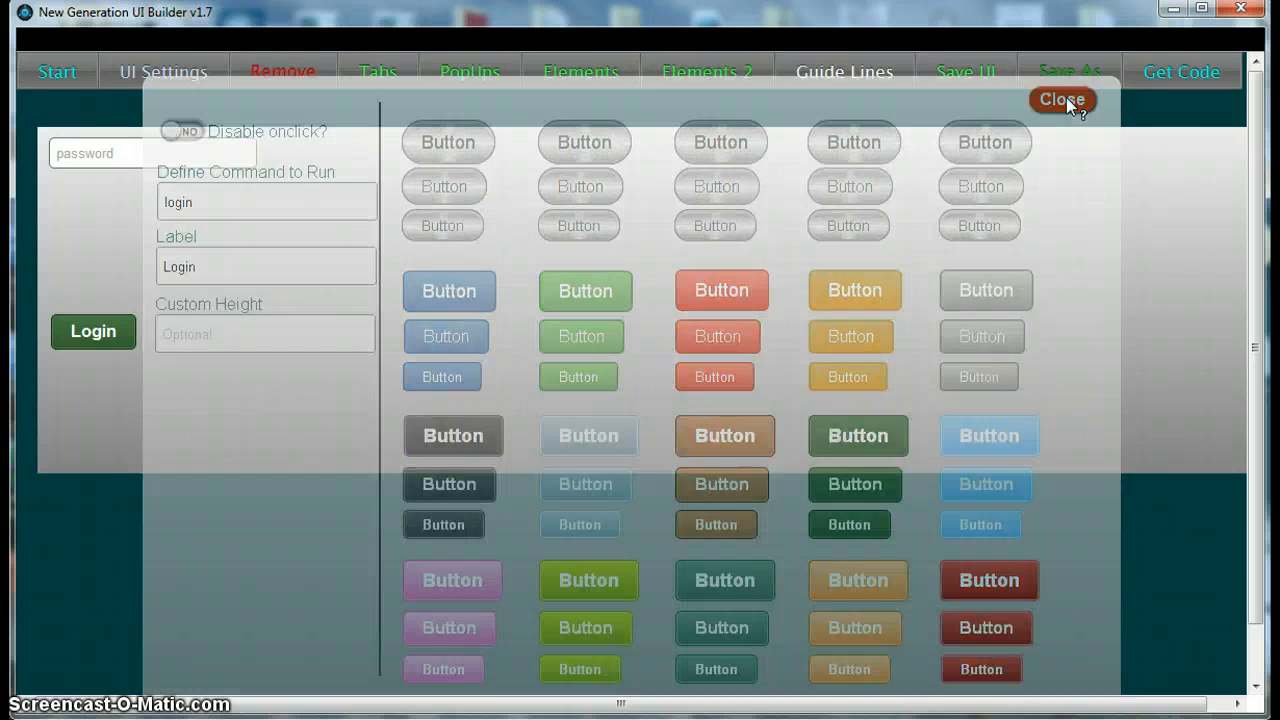
- Arrange the login elements with the password box left-aligned below the username box and the Login button beneath their right end
click(124, 166)
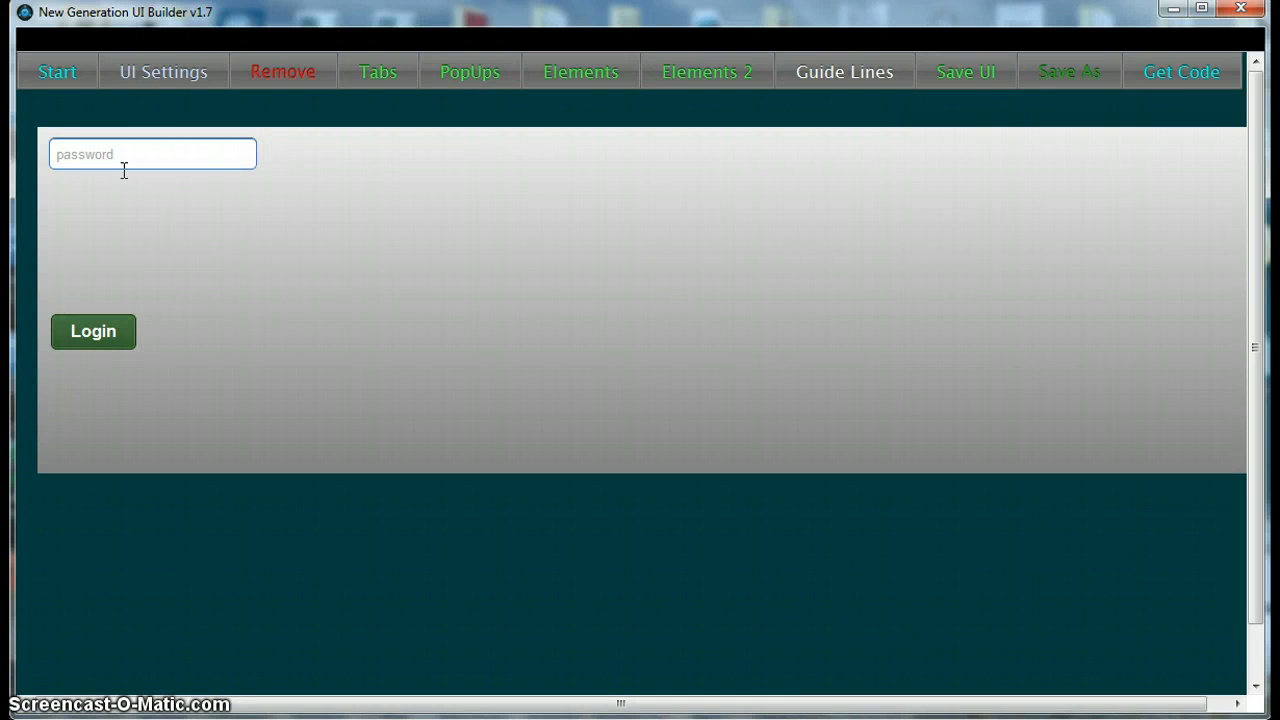
drag(124, 170, 131, 237)
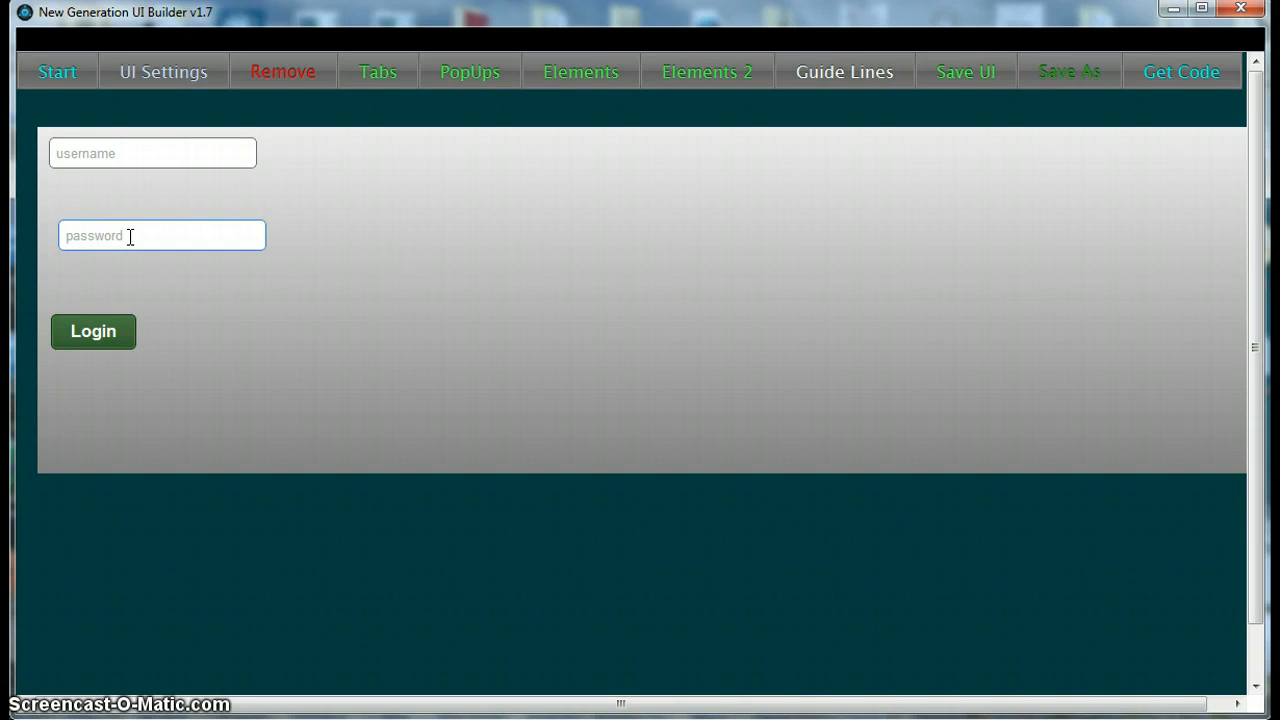
click(165, 147)
drag(154, 154, 180, 180)
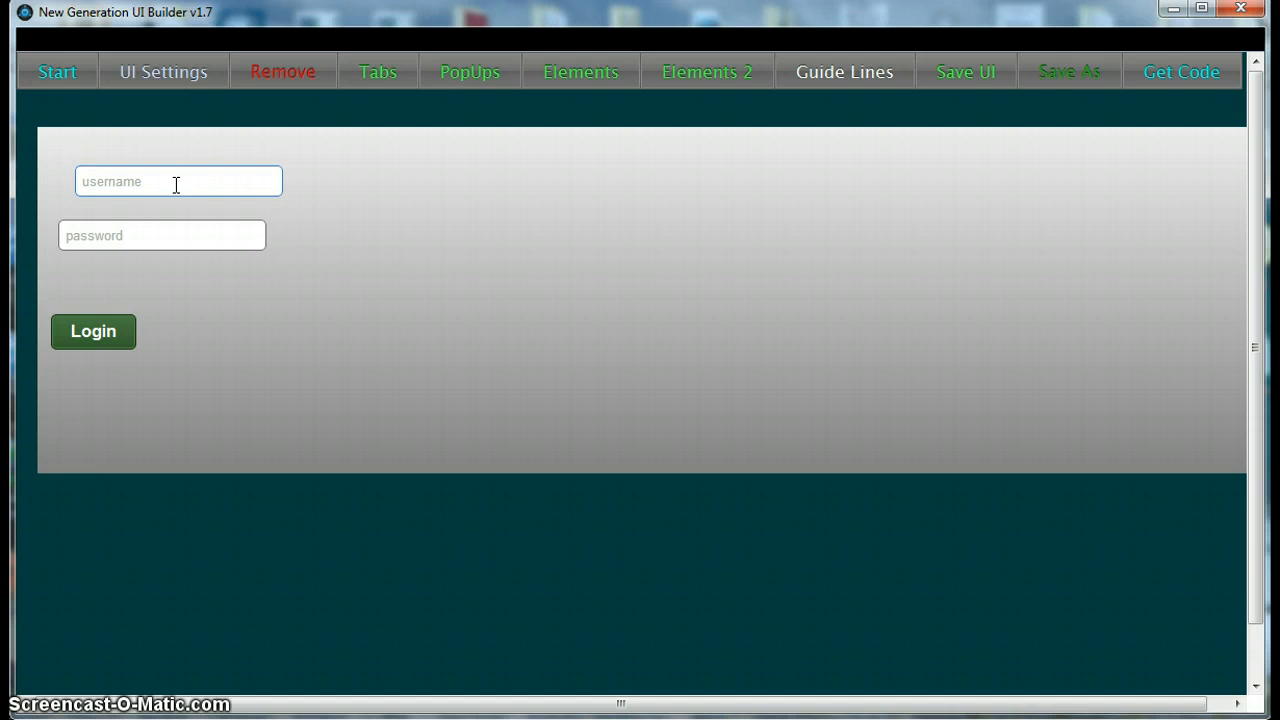
mouse_move(163, 229)
mouse_down()
mouse_move(195, 250)
mouse_move(179, 244)
mouse_up()
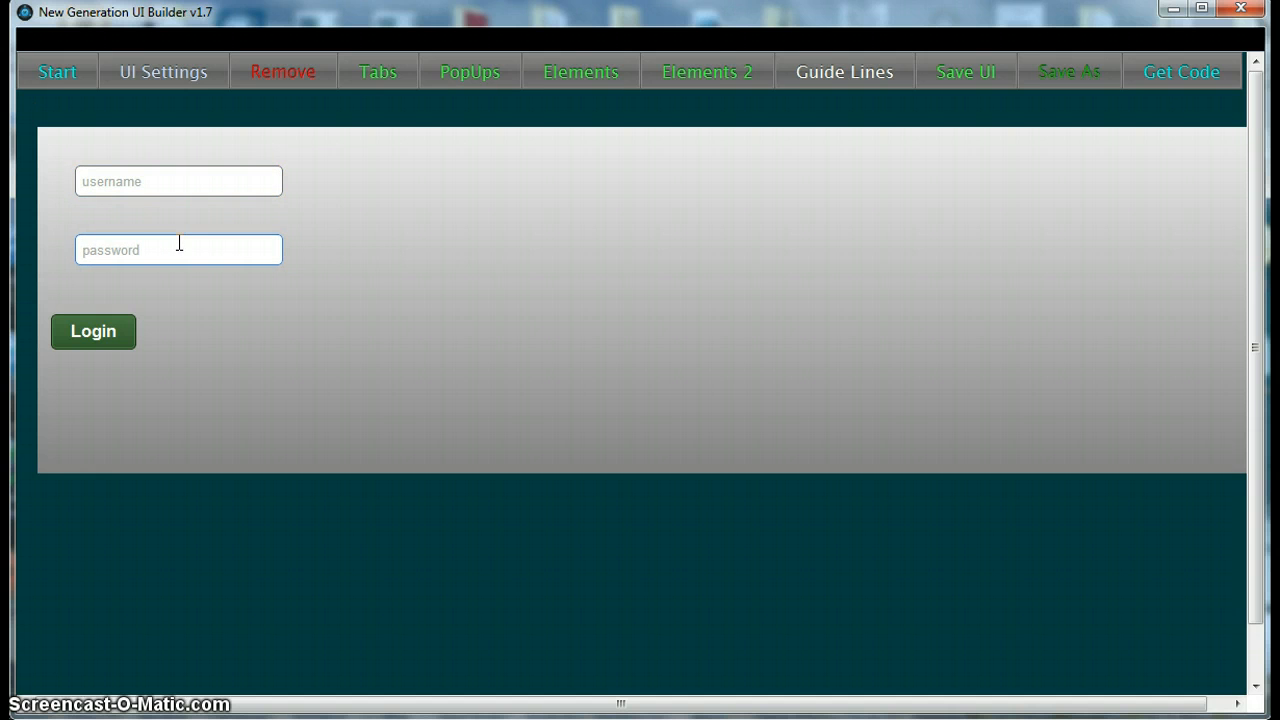
drag(103, 331, 253, 332)
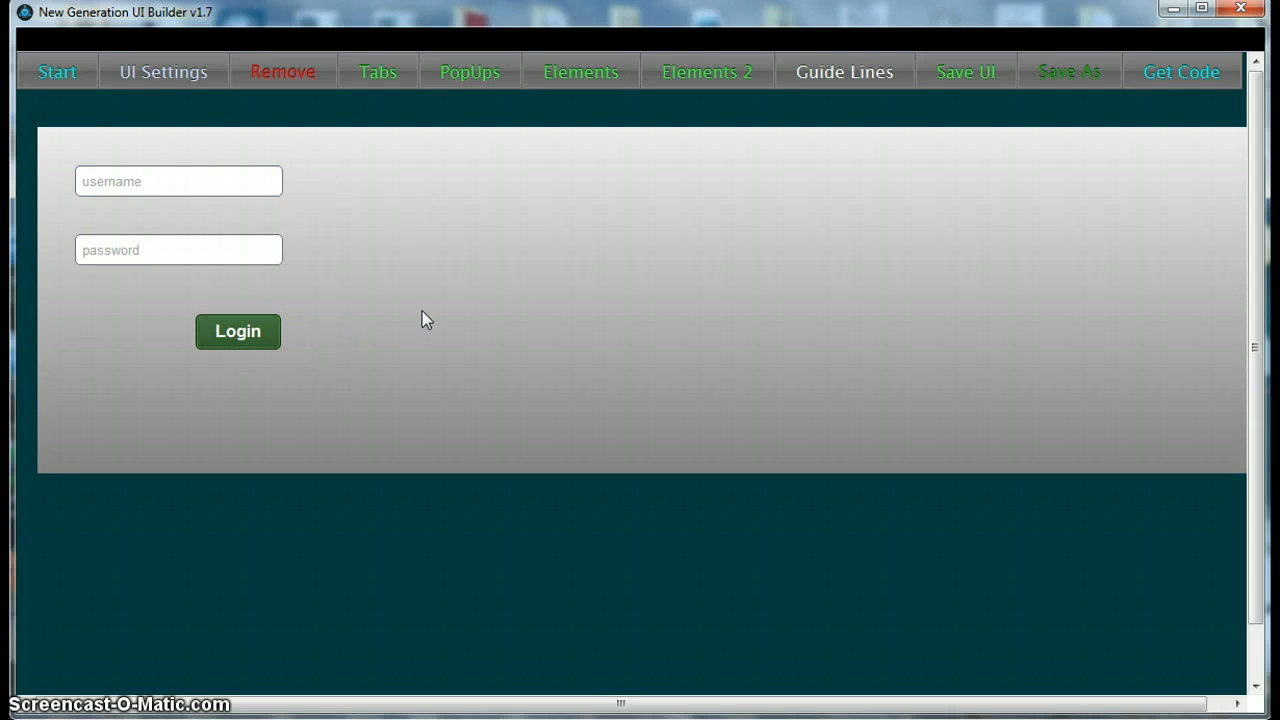
- Add a white 30 x 200 textbox to the form elements with variable fname and placeholder first name, and choose to add another field
click(581, 82)
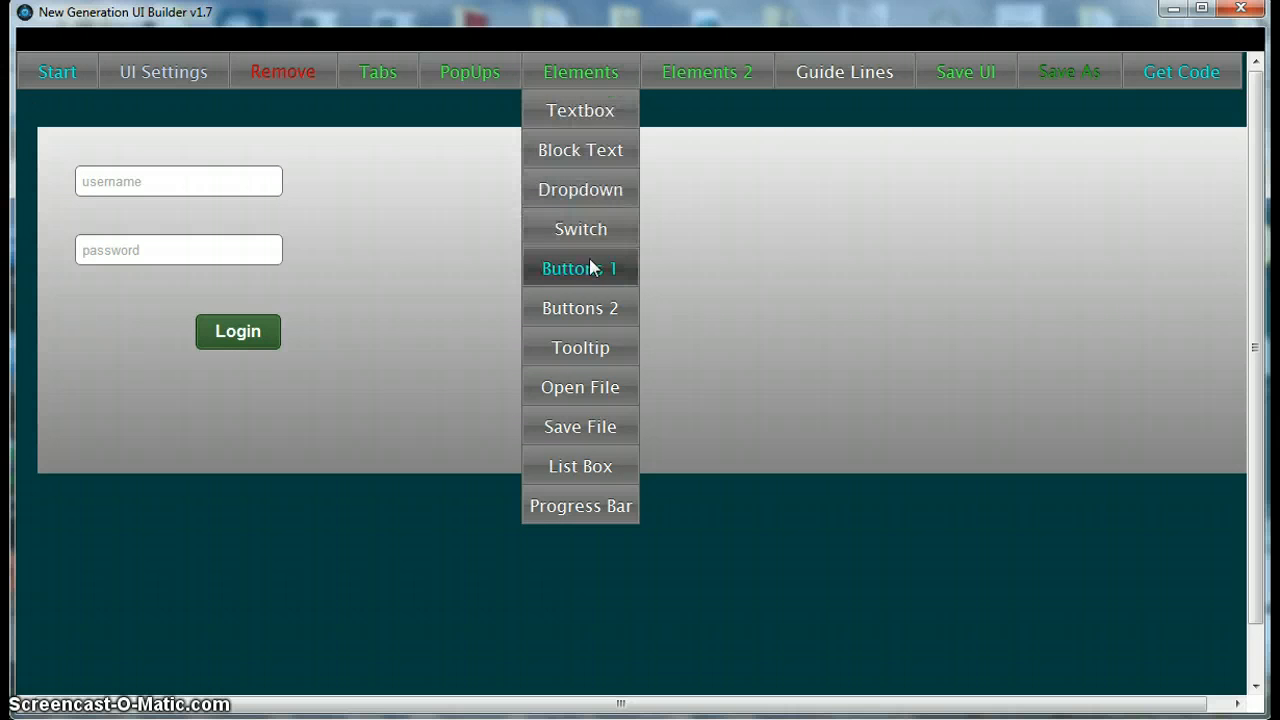
click(591, 112)
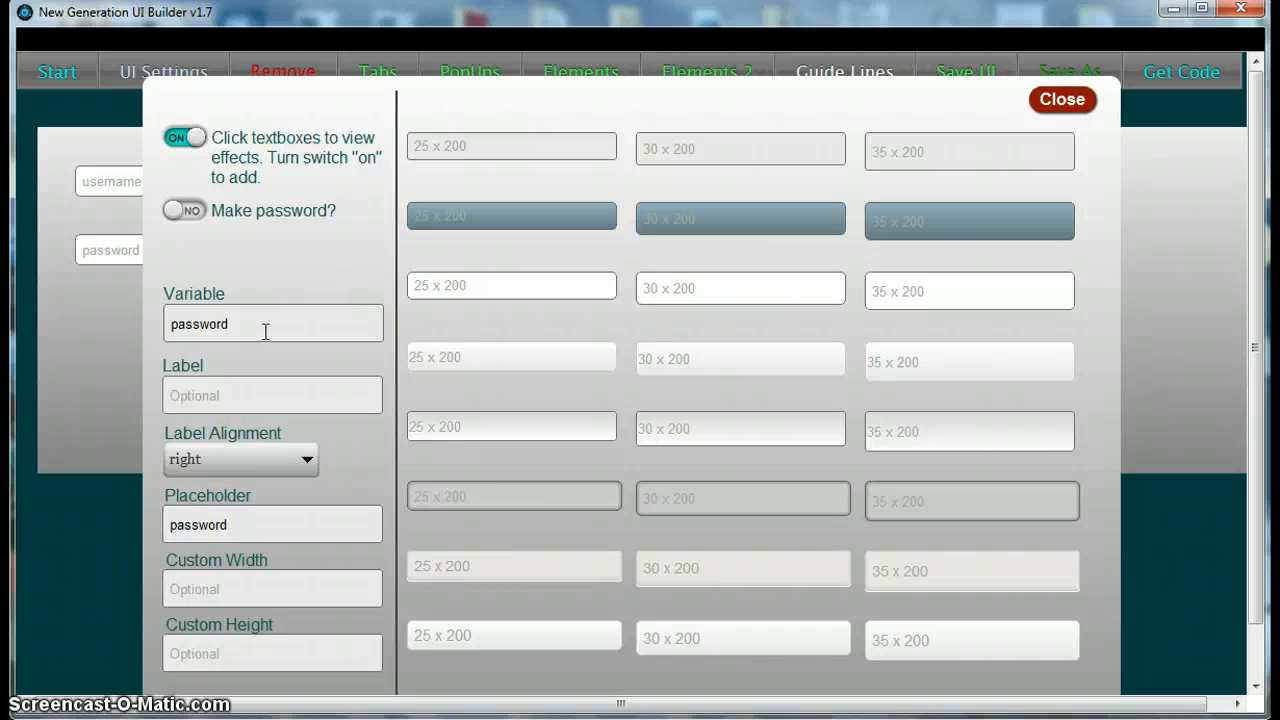
drag(266, 331, 161, 336)
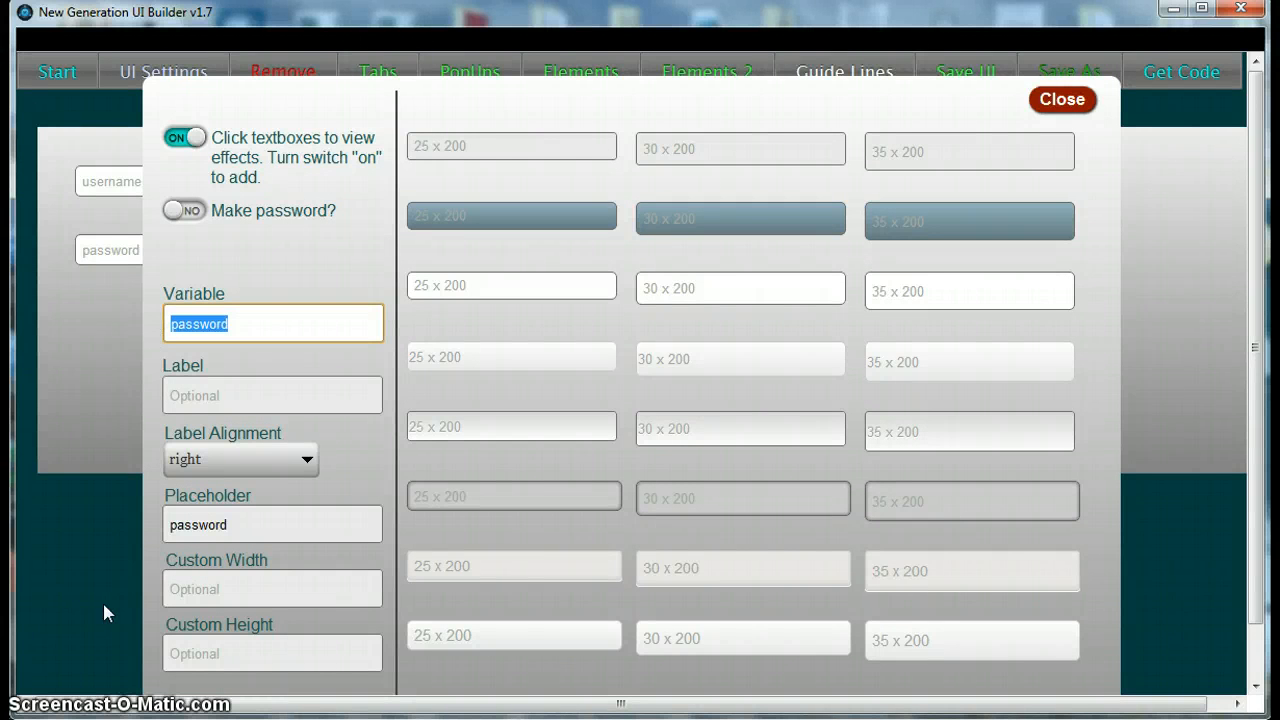
text(fname)
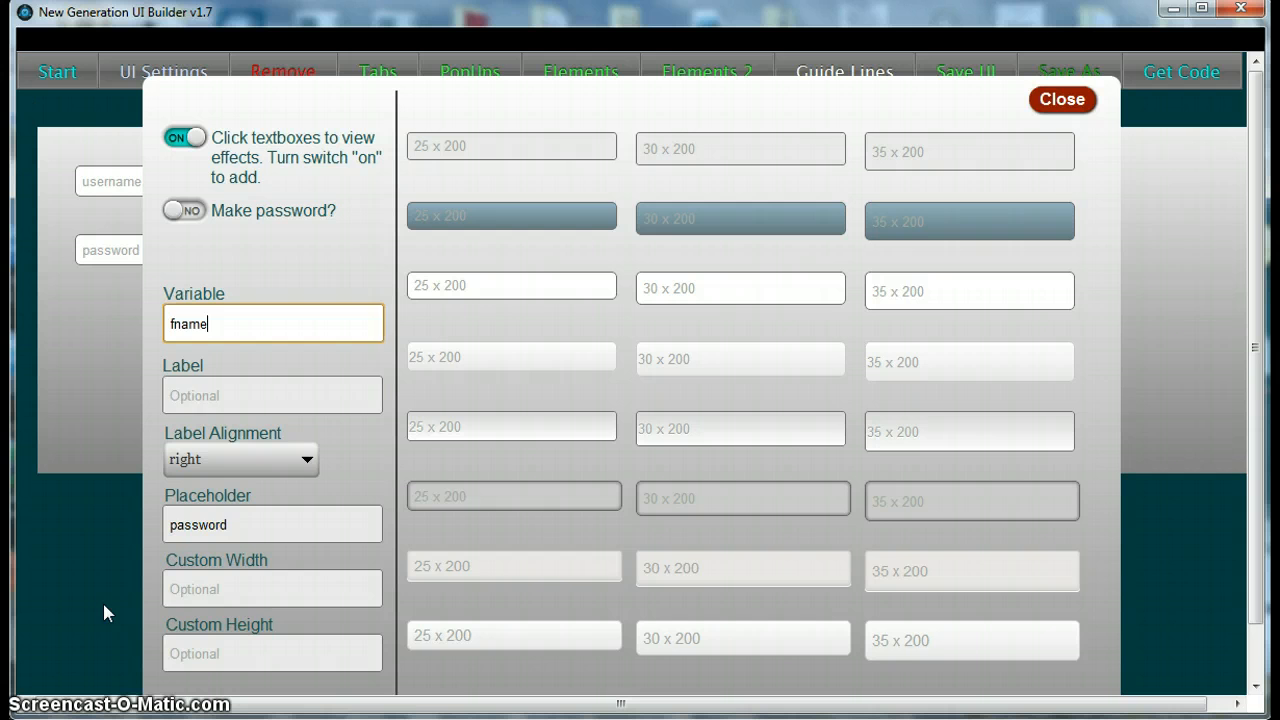
key(Tab)
key(Tab)
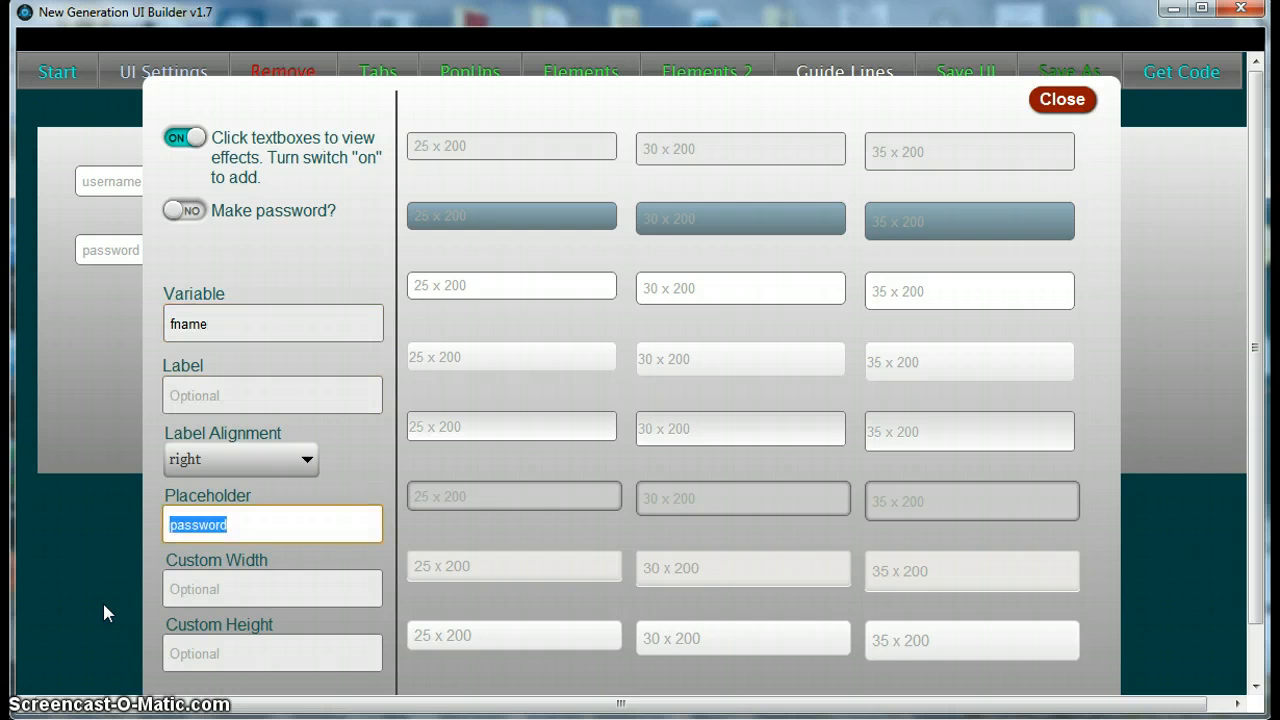
text(first)
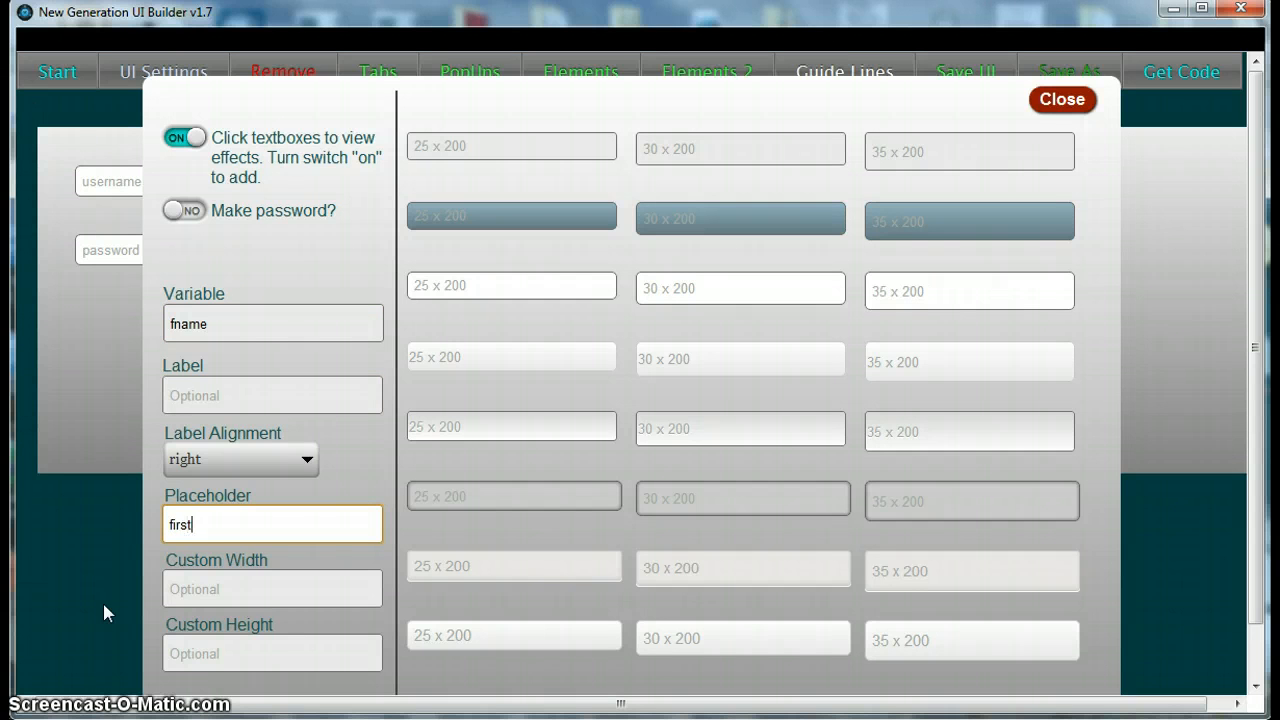
text( name)
click(716, 288)
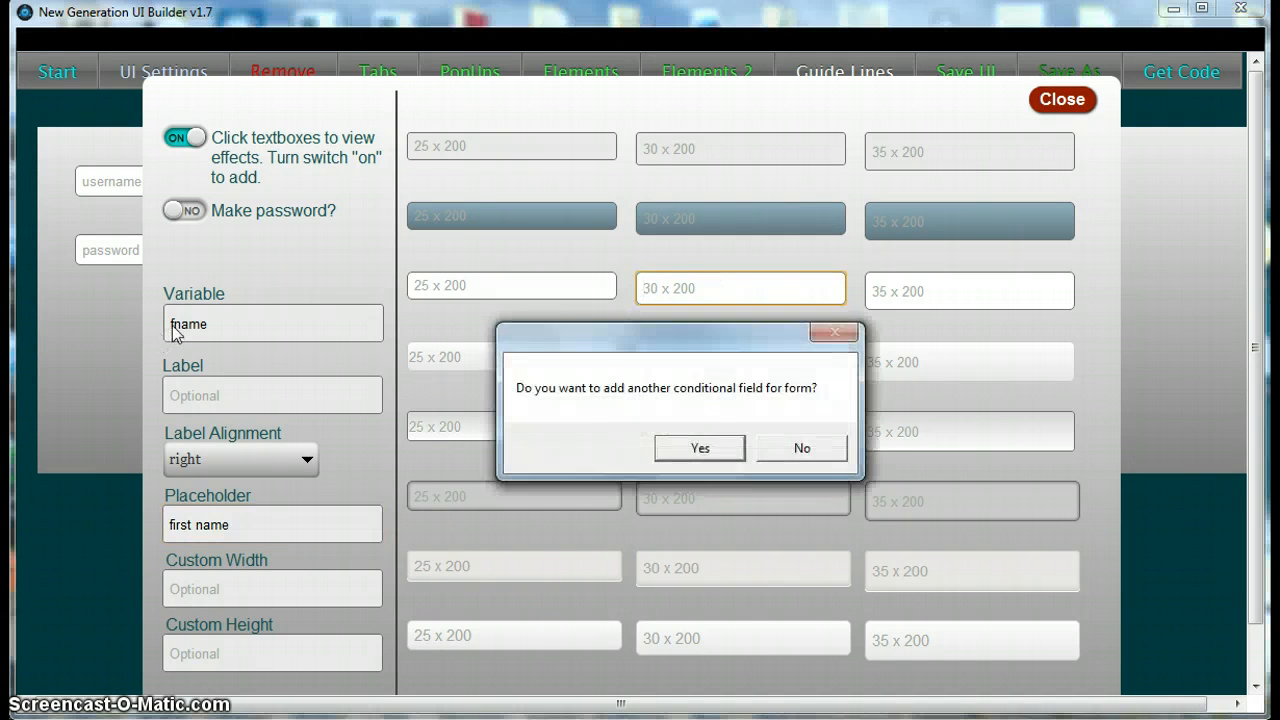
click(700, 448)
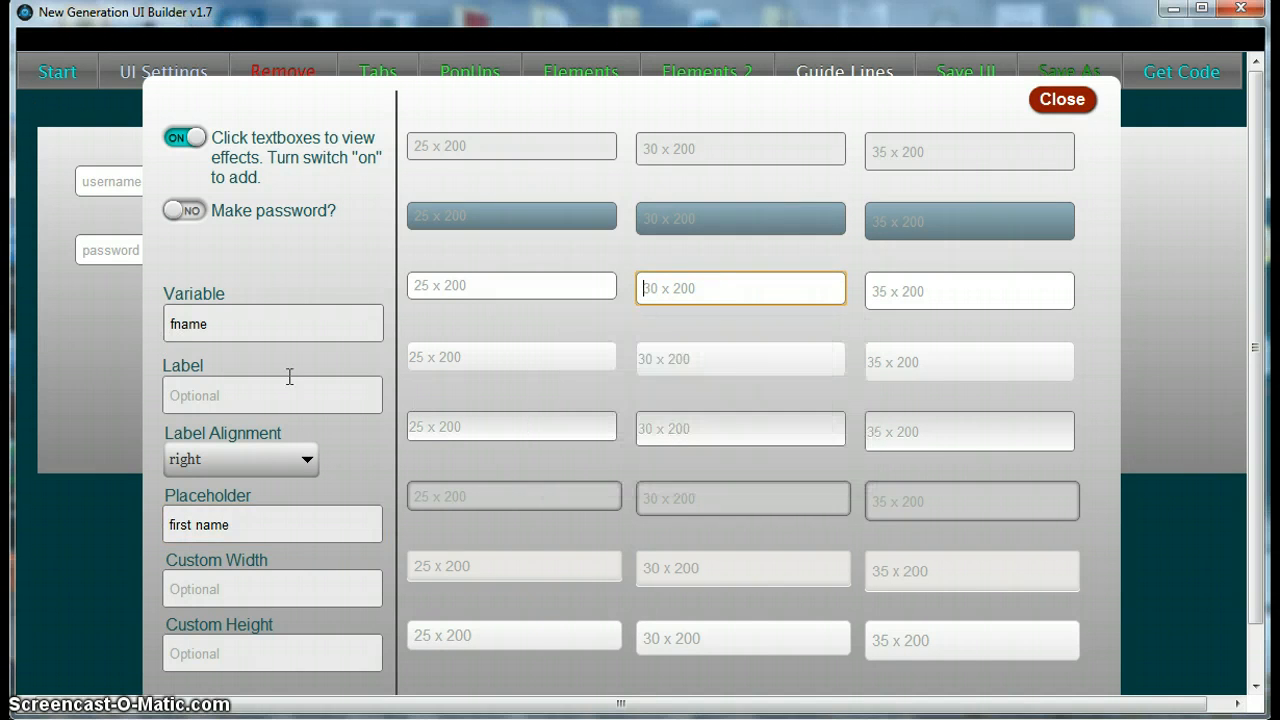
- Add a white 30 x 200 form textbox with variable lname and placeholder last name, and choose to add another field
click(171, 325)
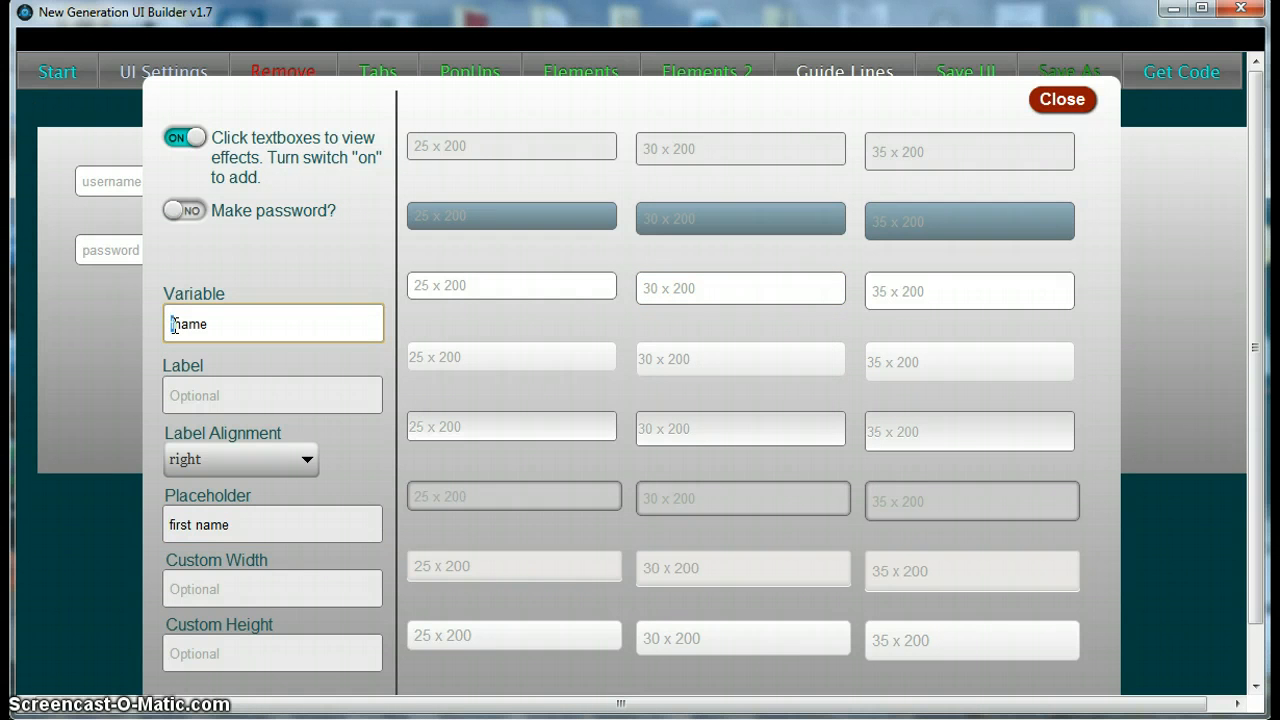
click(179, 521)
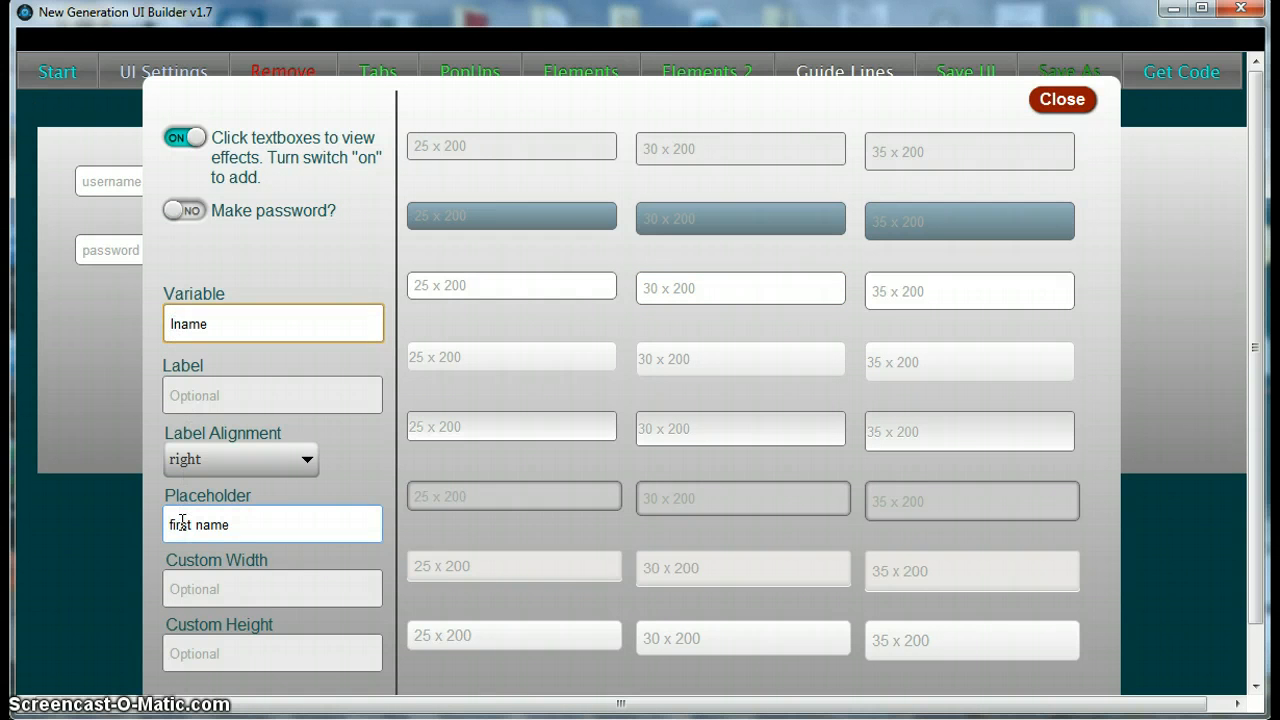
drag(182, 521, 170, 524)
text(la)
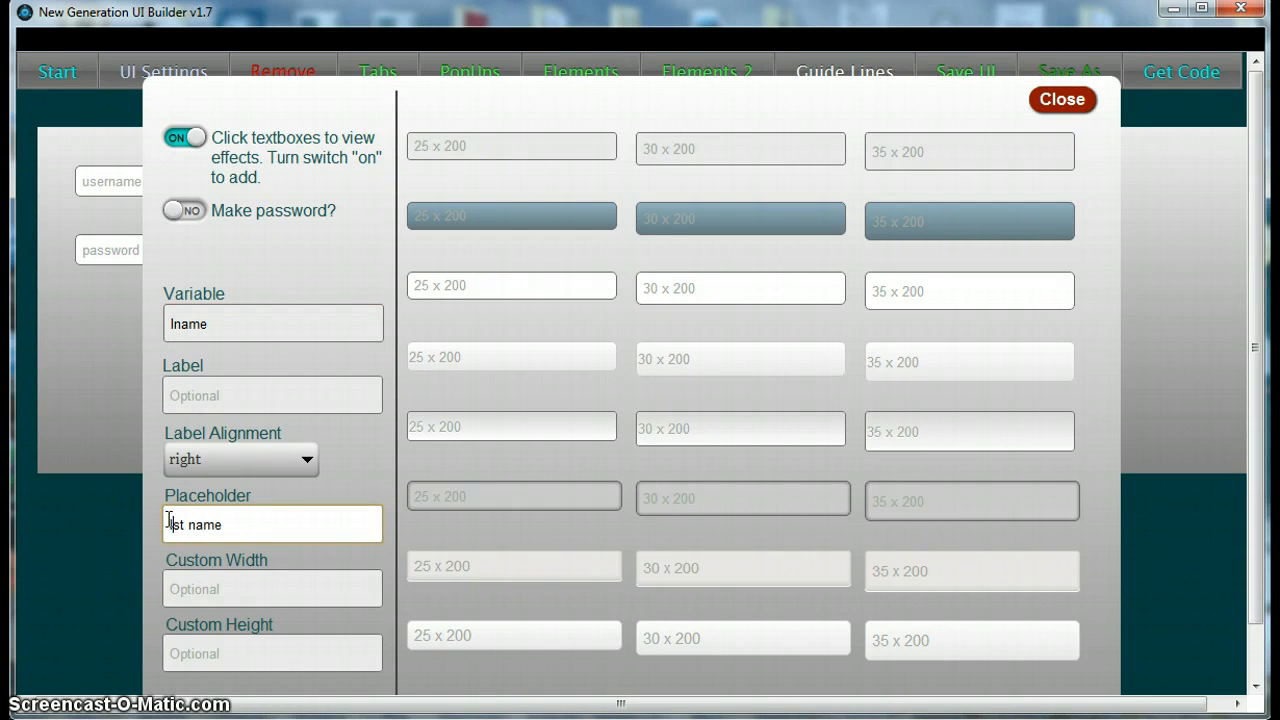
click(749, 289)
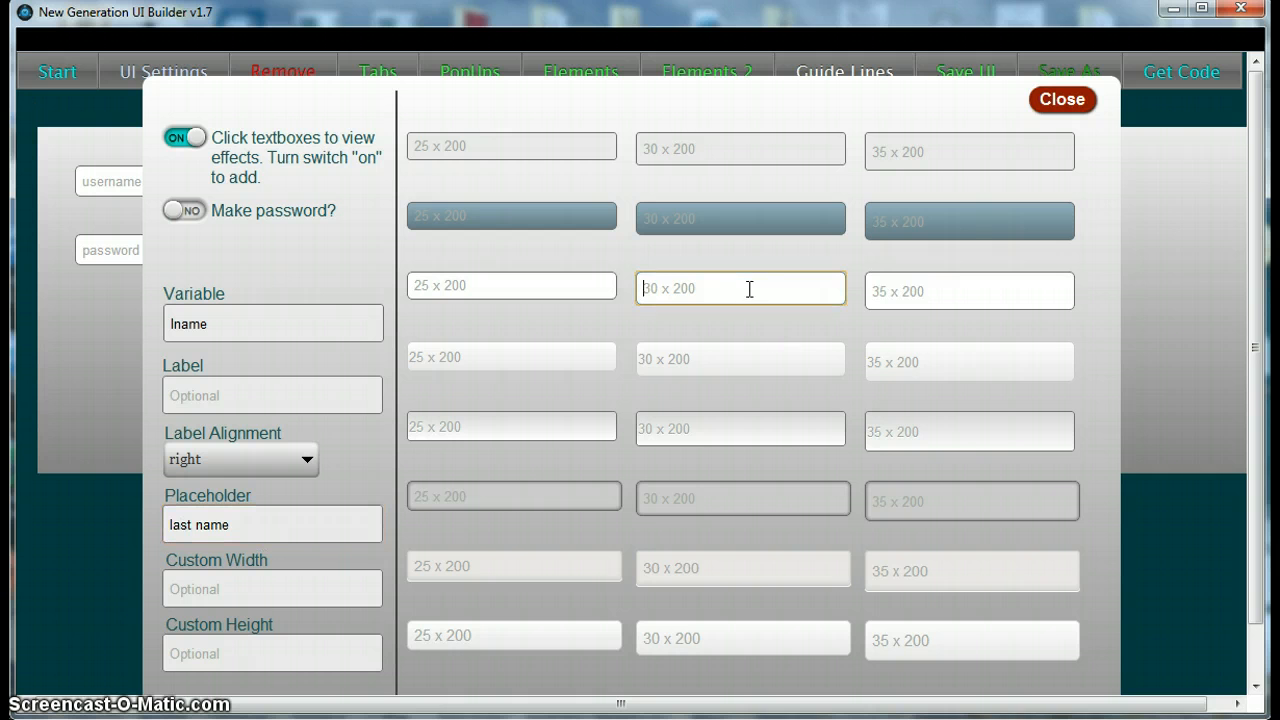
click(700, 448)
- Add a white 30 x 200 form textbox with variable and placeholder email, choose to add another field, and close the textbox settings
double_click(220, 327)
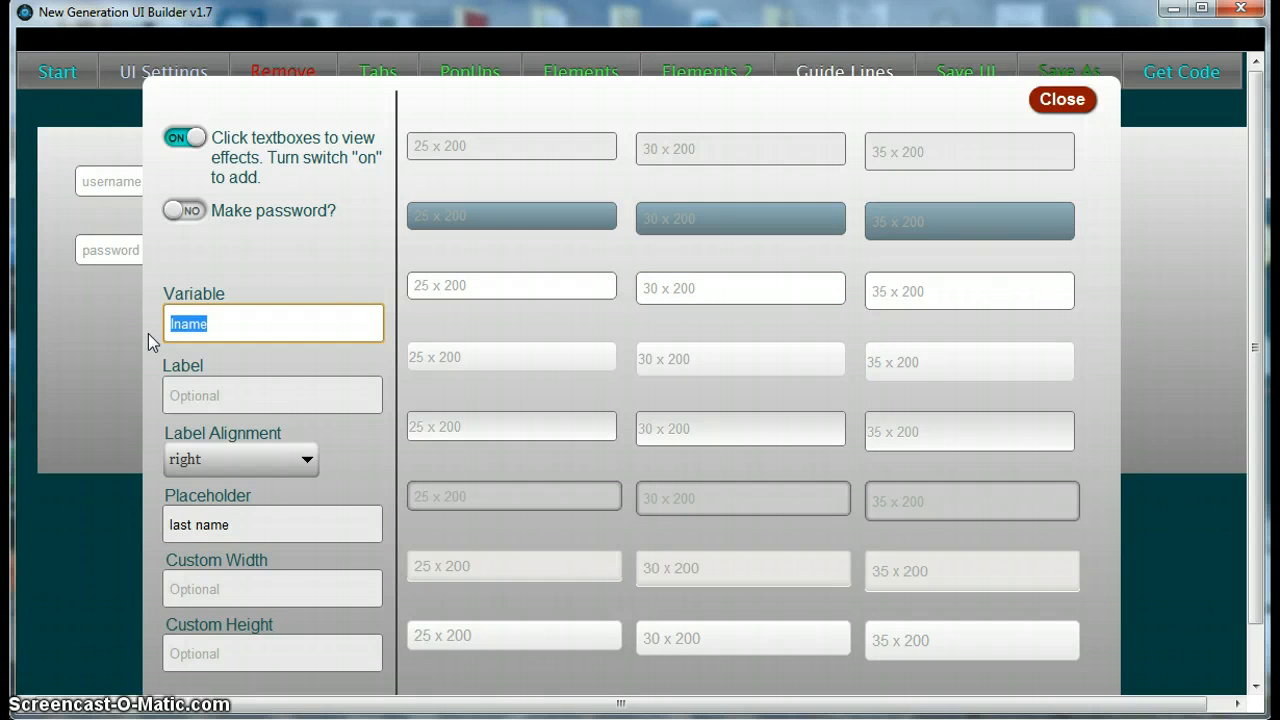
text(email)
key(Tab)
key(Tab)
key(Tab)
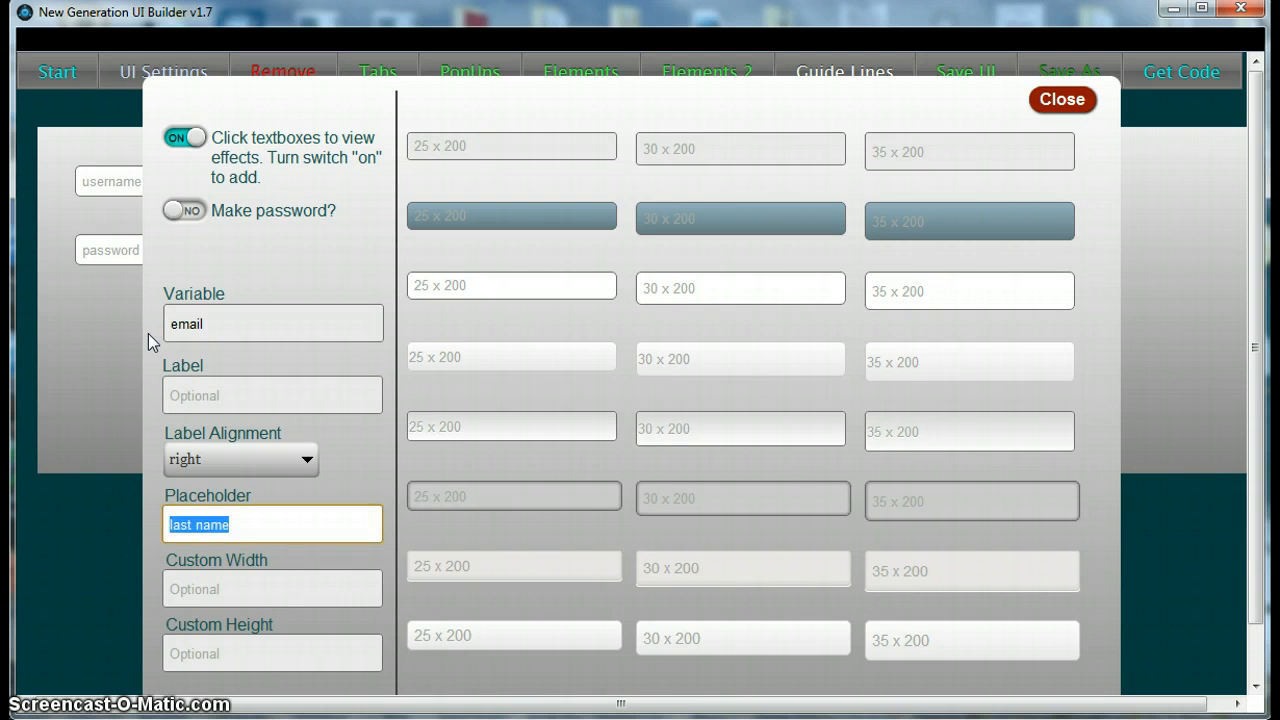
text(email)
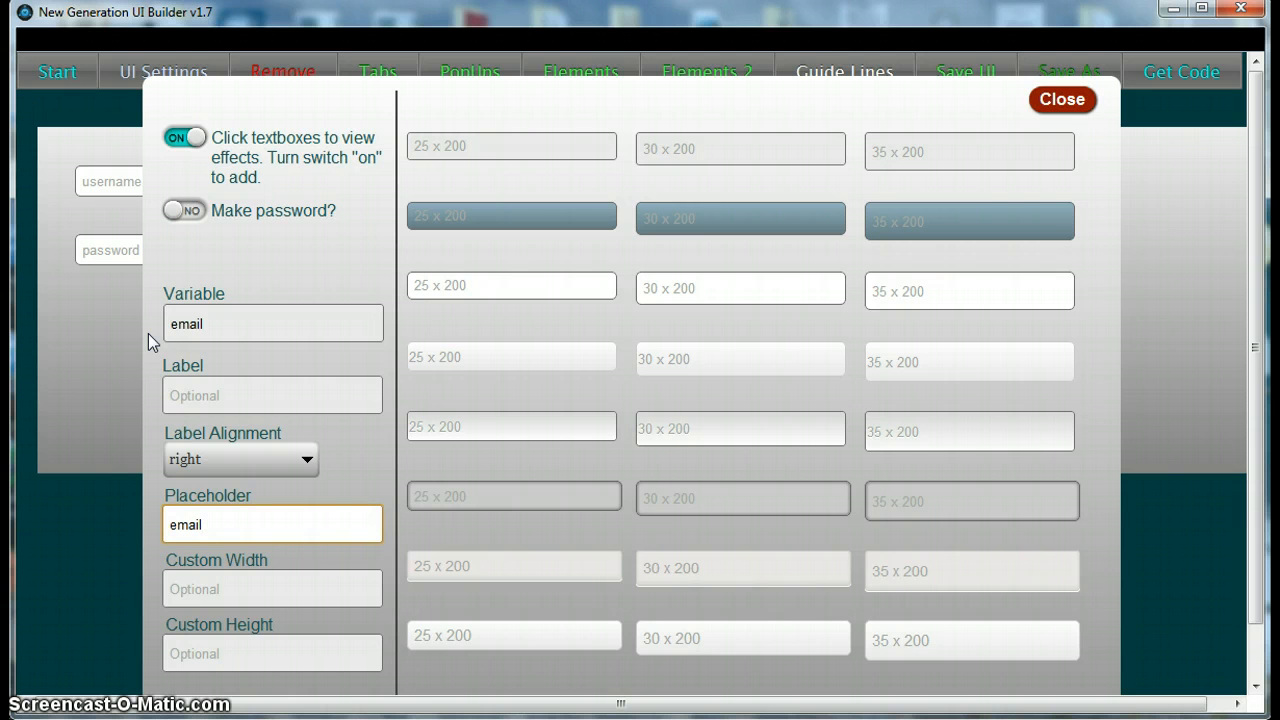
click(726, 290)
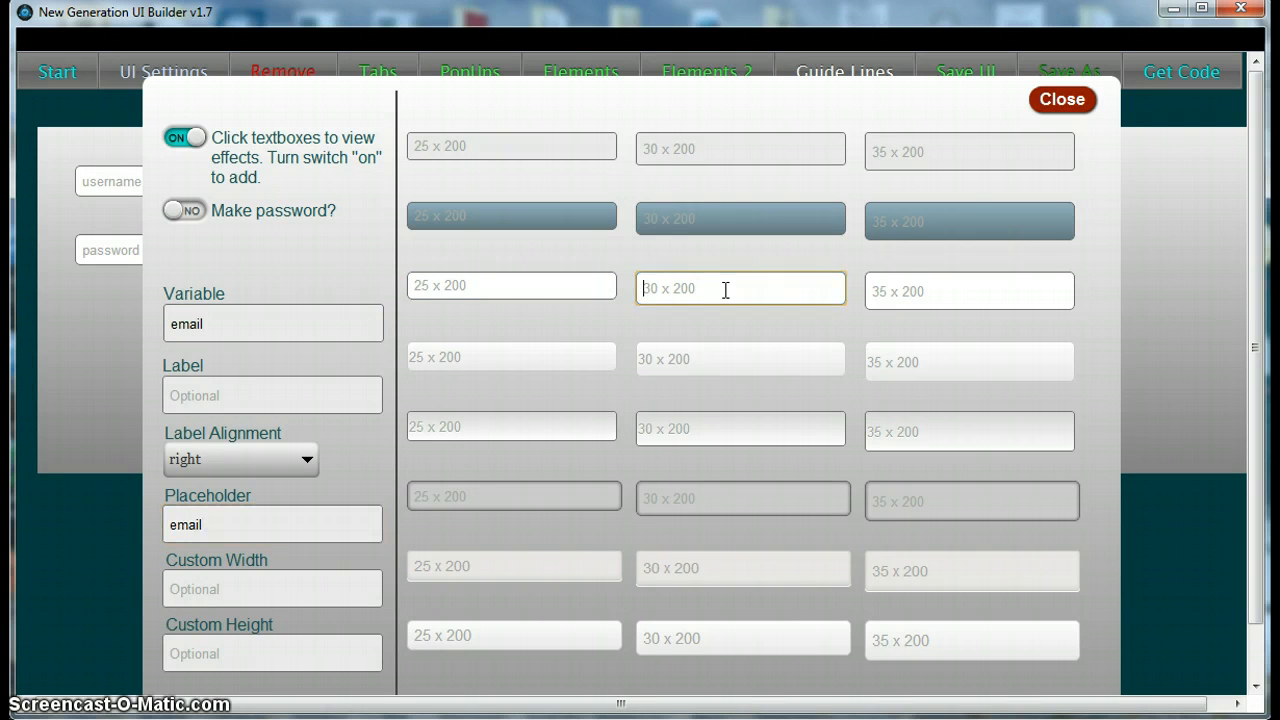
click(702, 458)
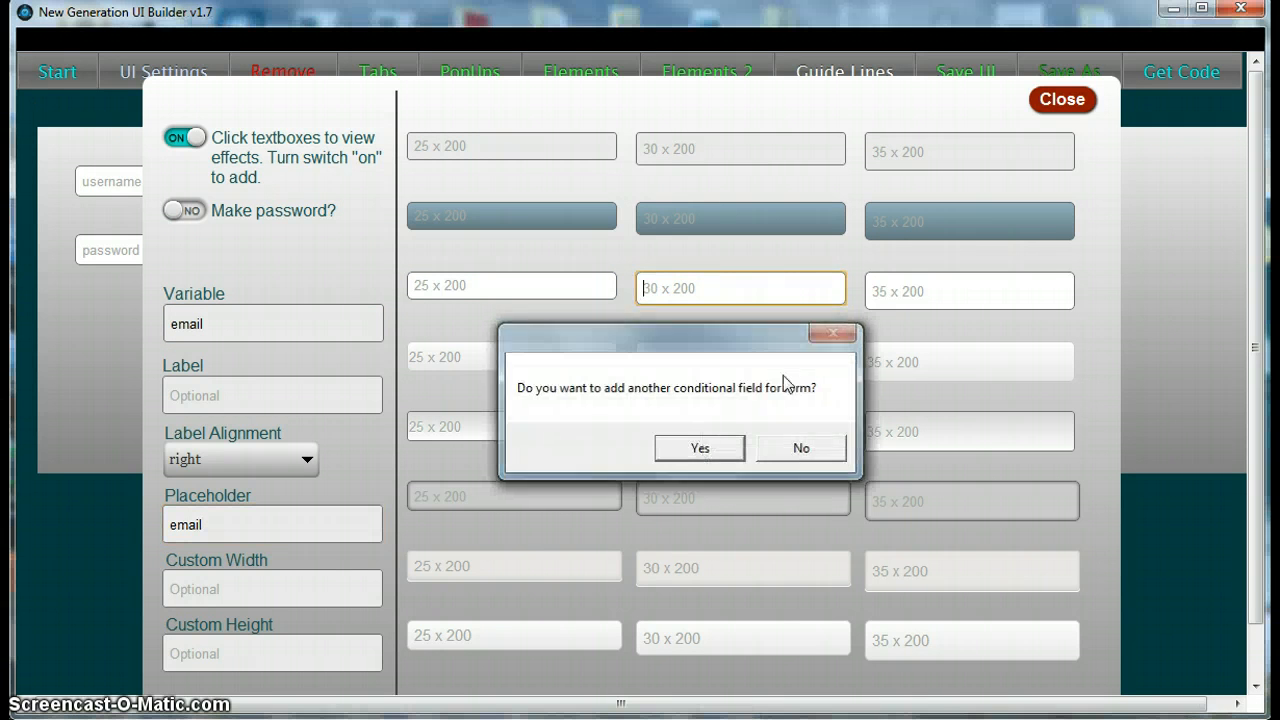
click(1067, 102)
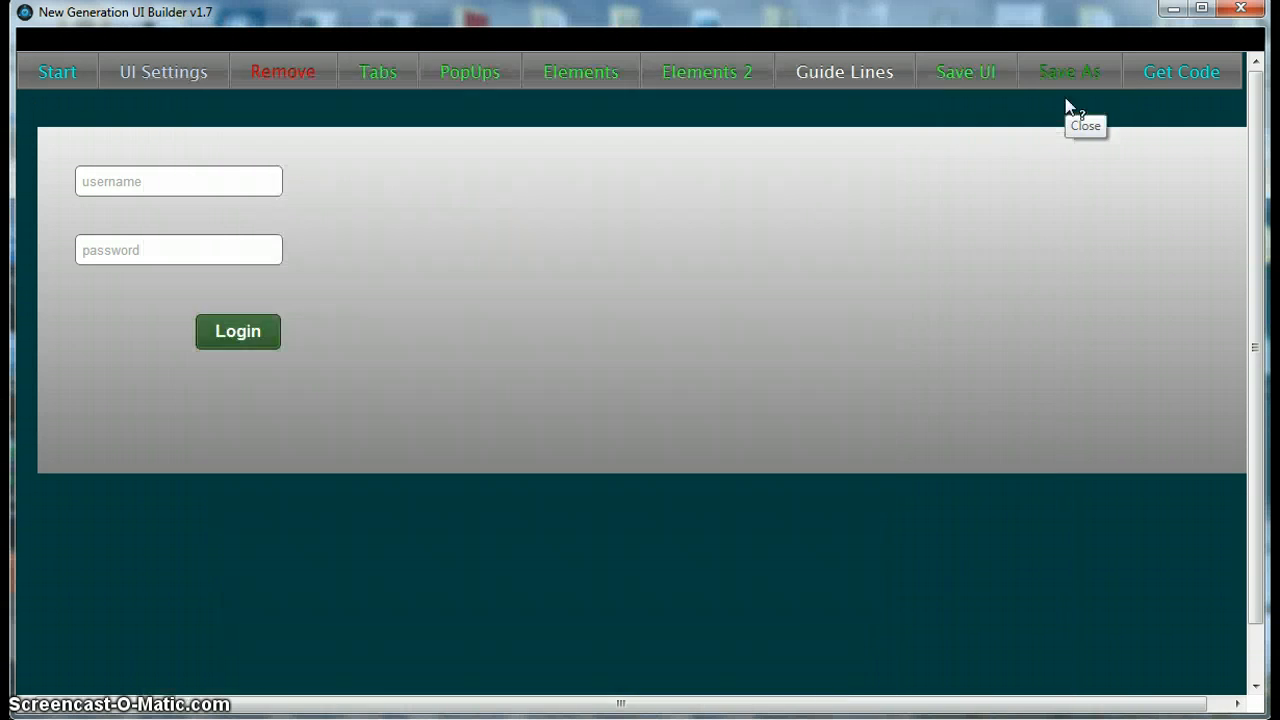
- Add a Dropdown 1 style dropdown to the form with variable drop and items male,female, and choose to add another field
mouse_move(355, 75)
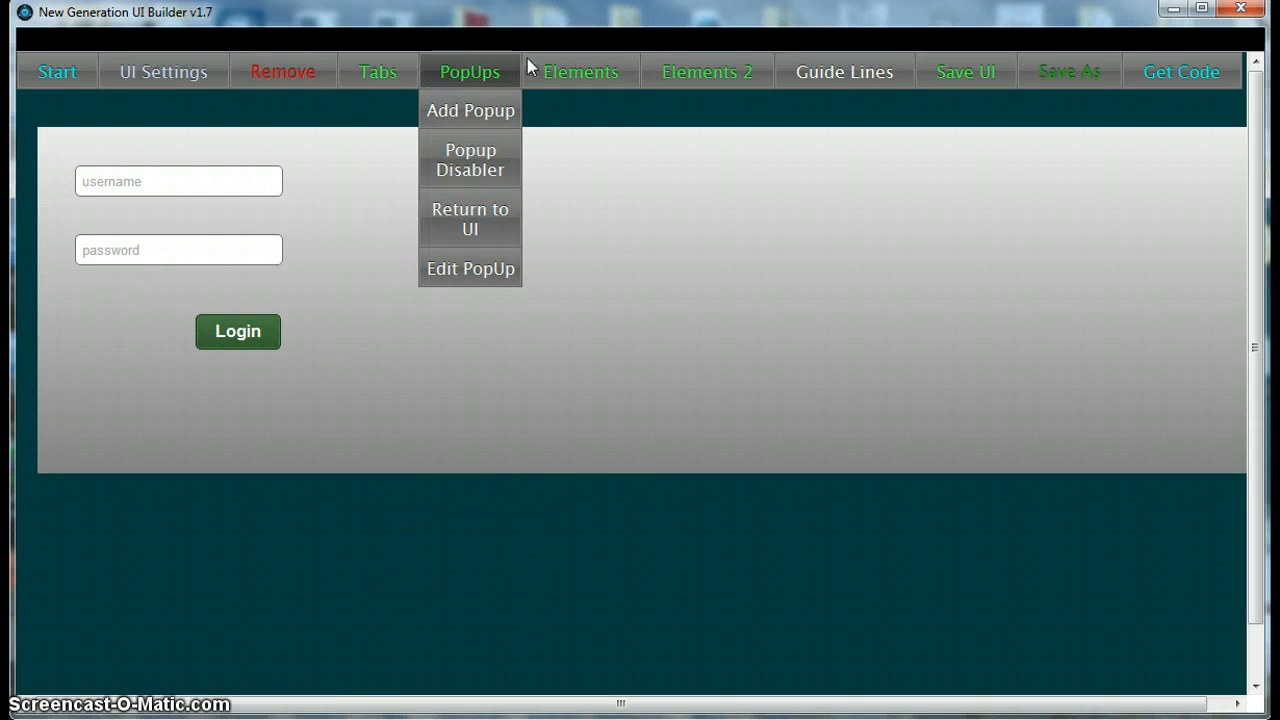
mouse_move(582, 66)
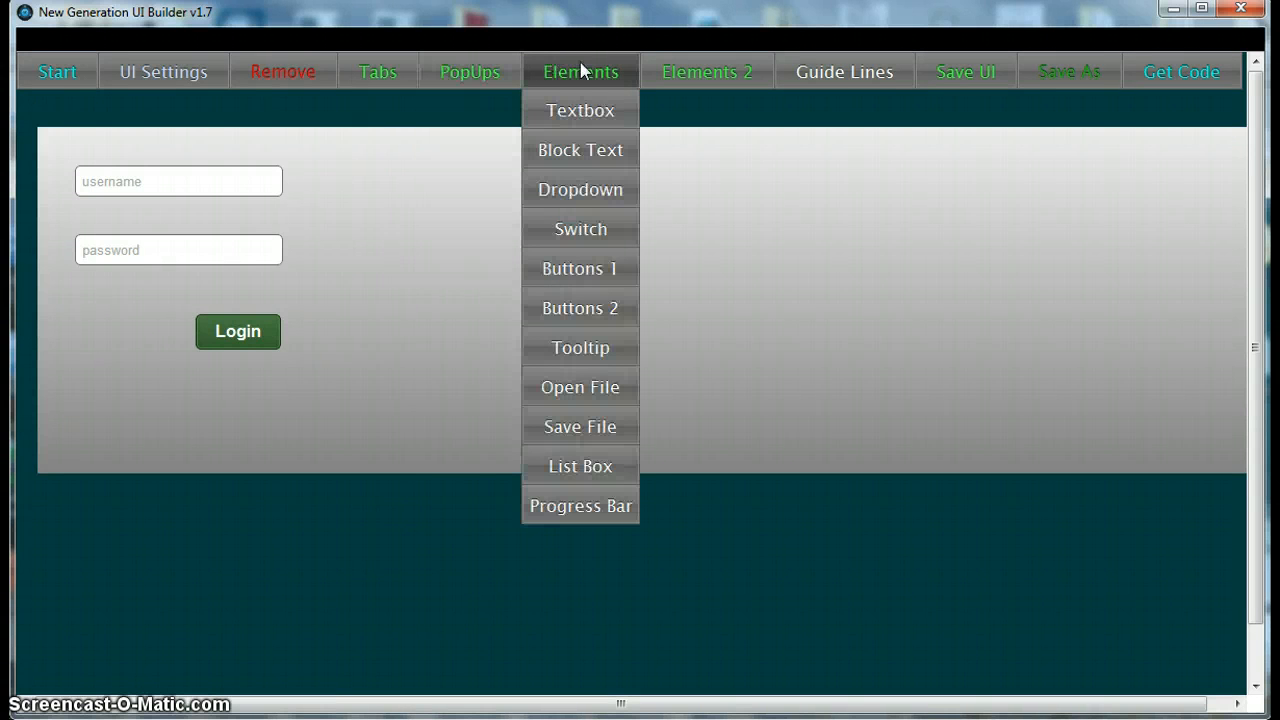
click(589, 190)
click(369, 162)
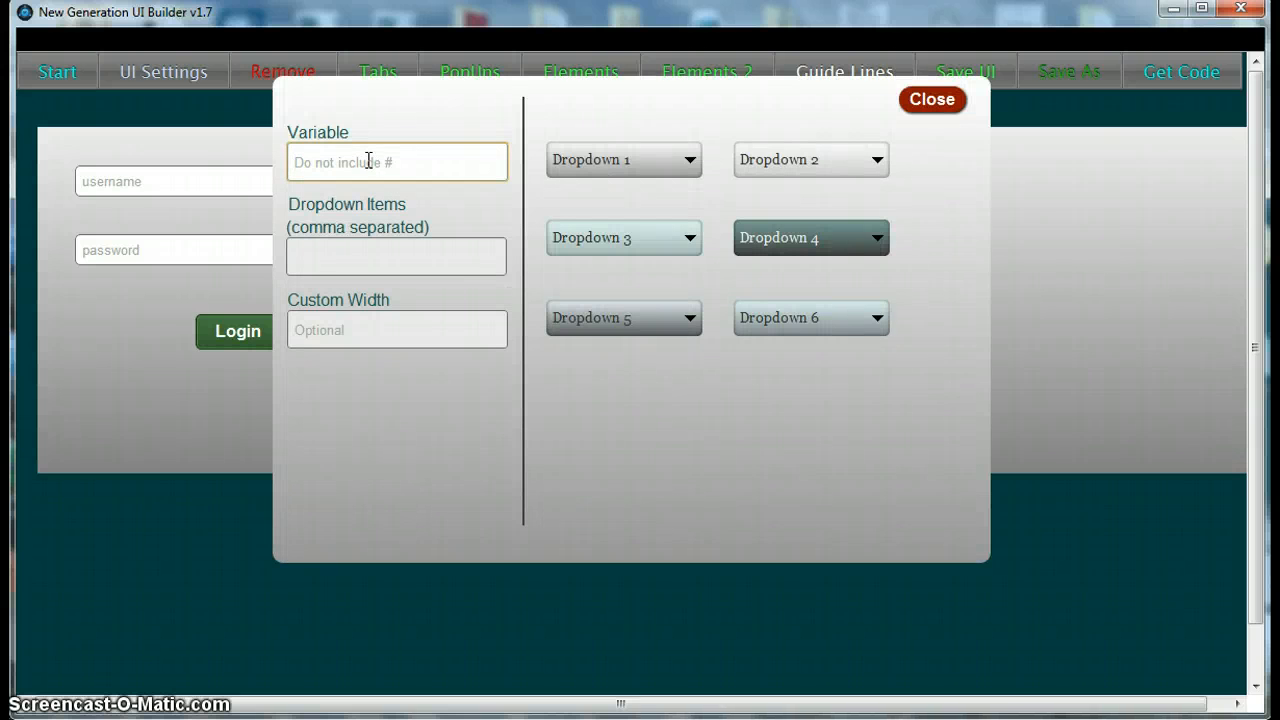
text(drop)
key(Tab)
text(male,)
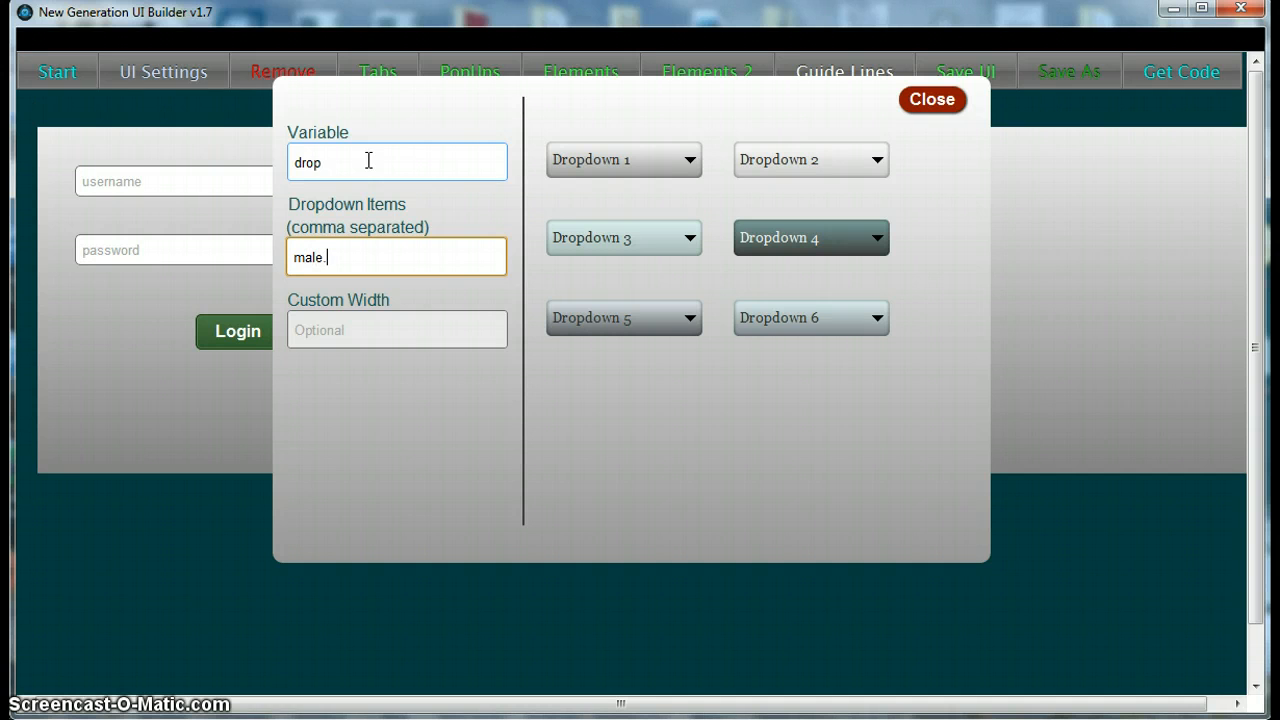
text(female)
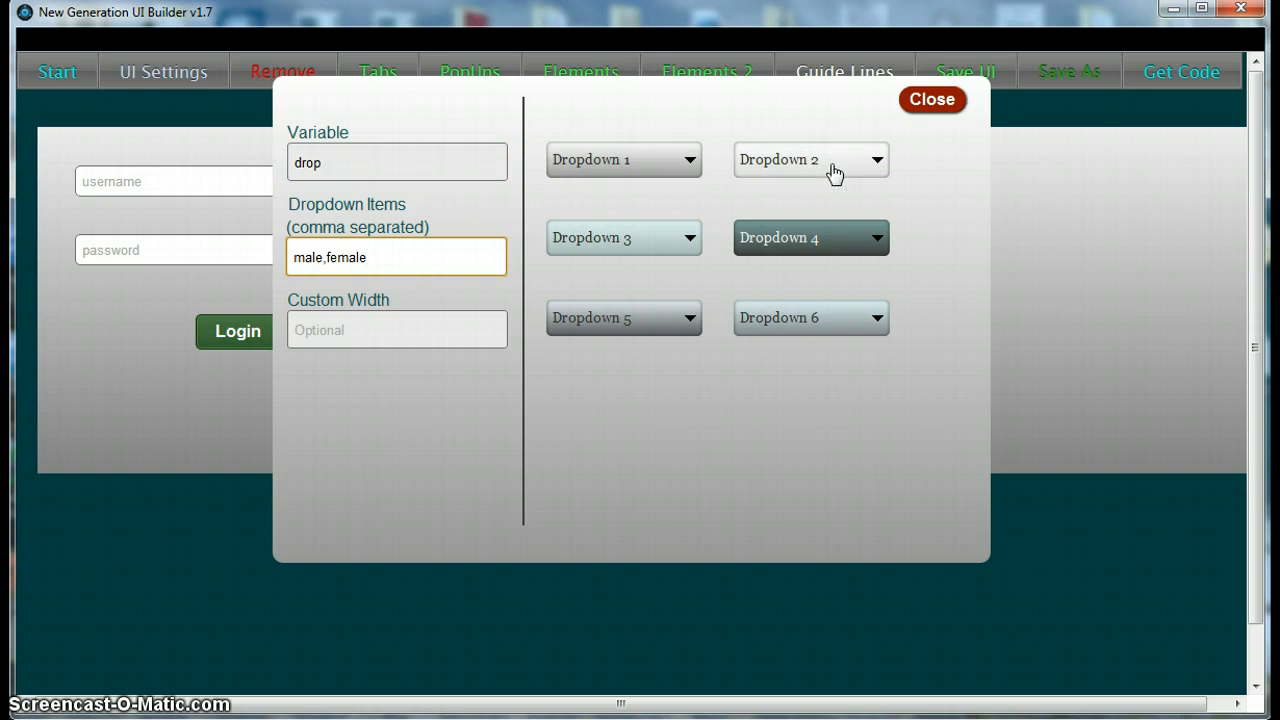
click(648, 167)
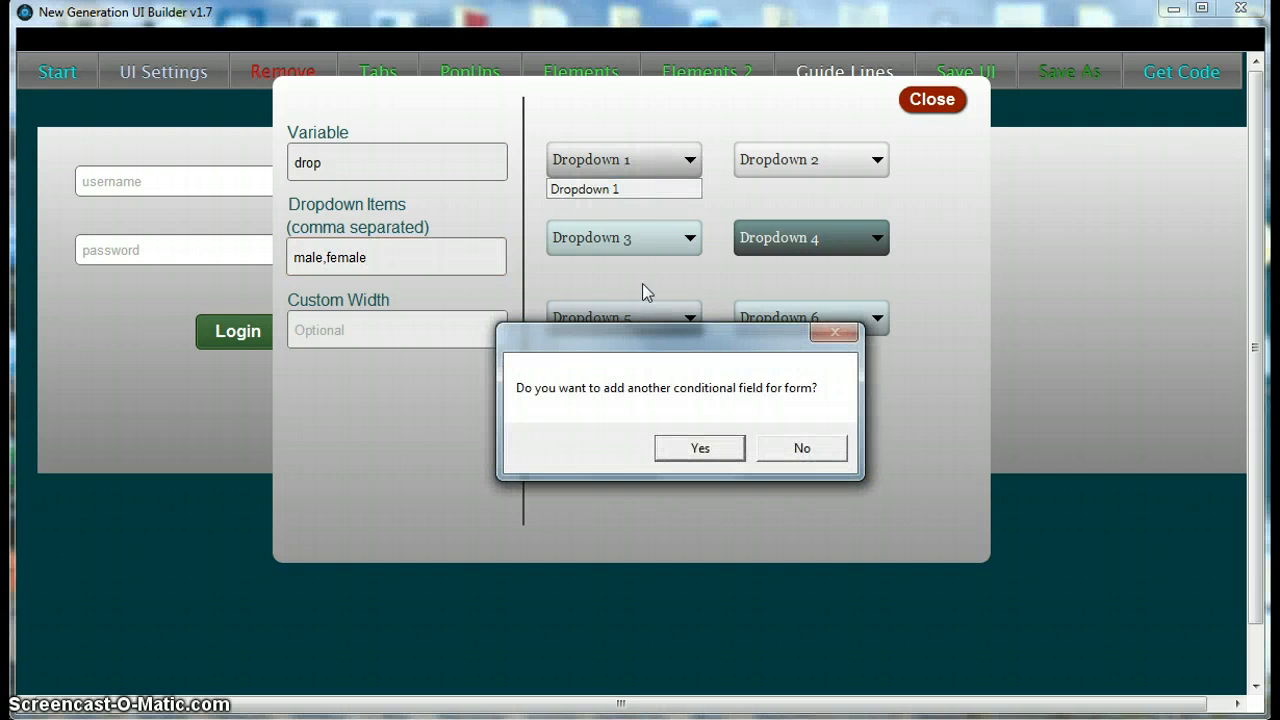
click(704, 449)
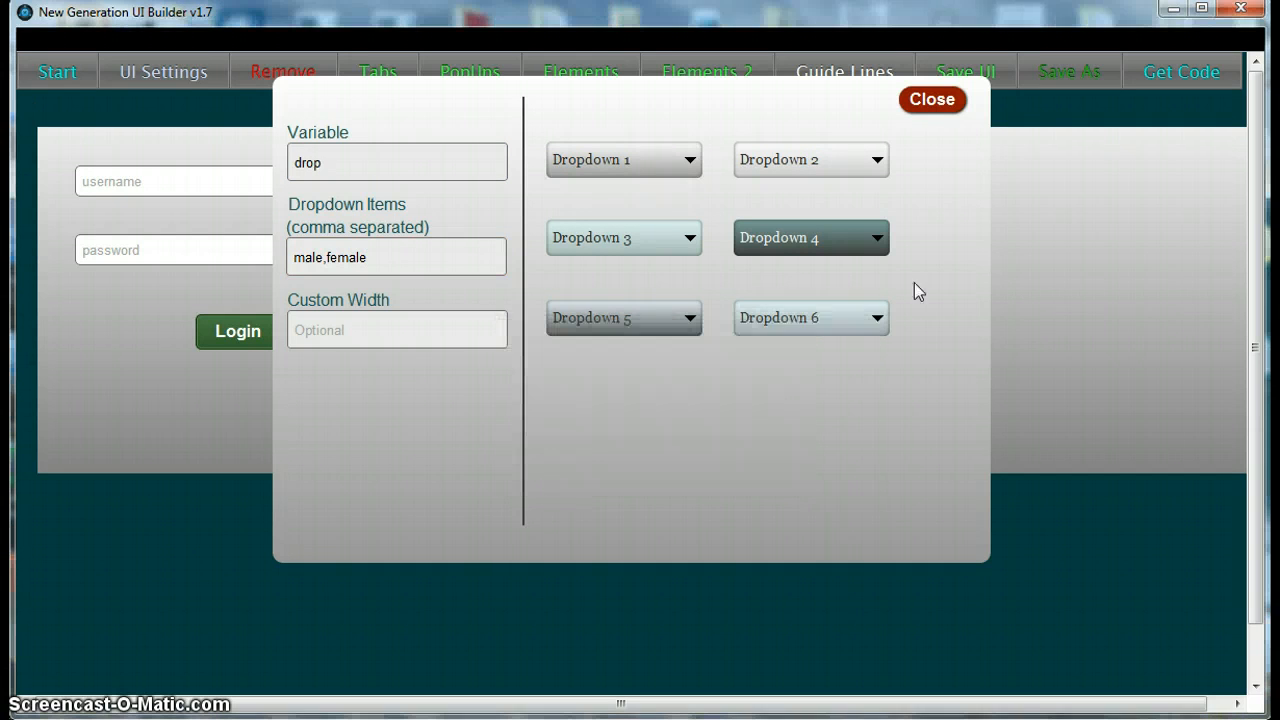
click(933, 104)
- Add a medium dark green button labelled Submit that runs the command submit, finish the form fields, and continue to the result option's elements
click(600, 82)
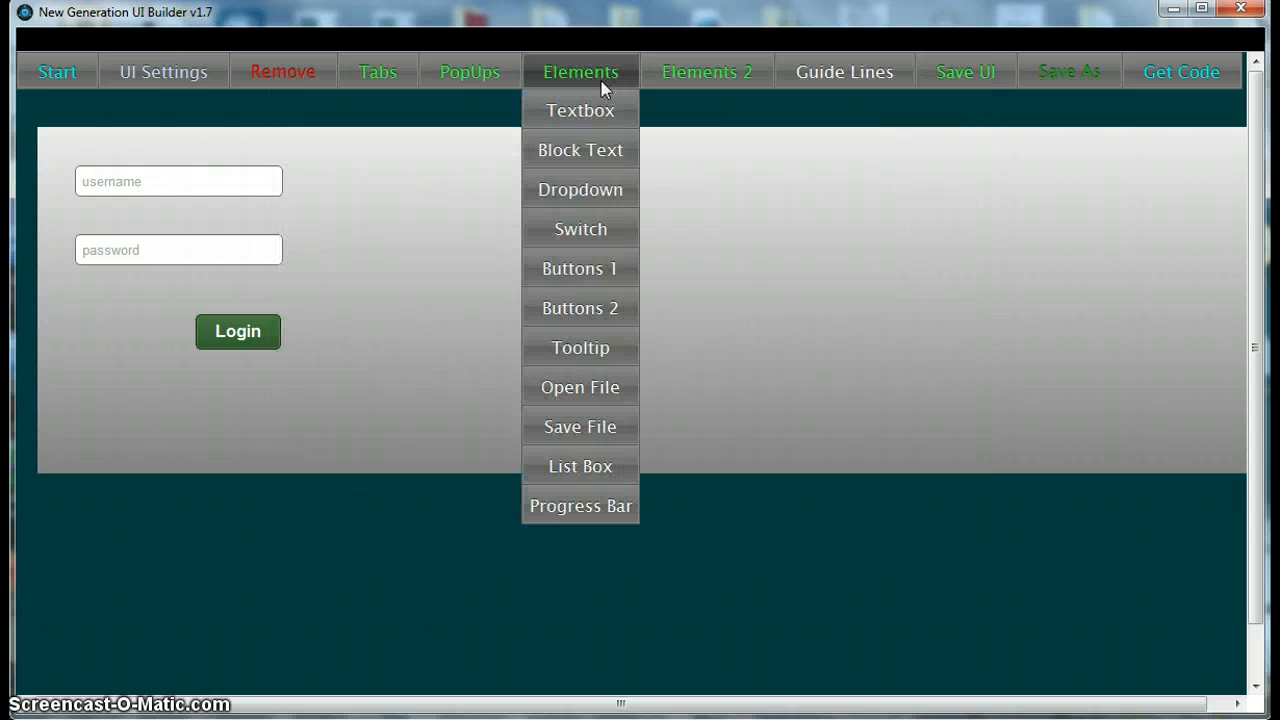
click(592, 309)
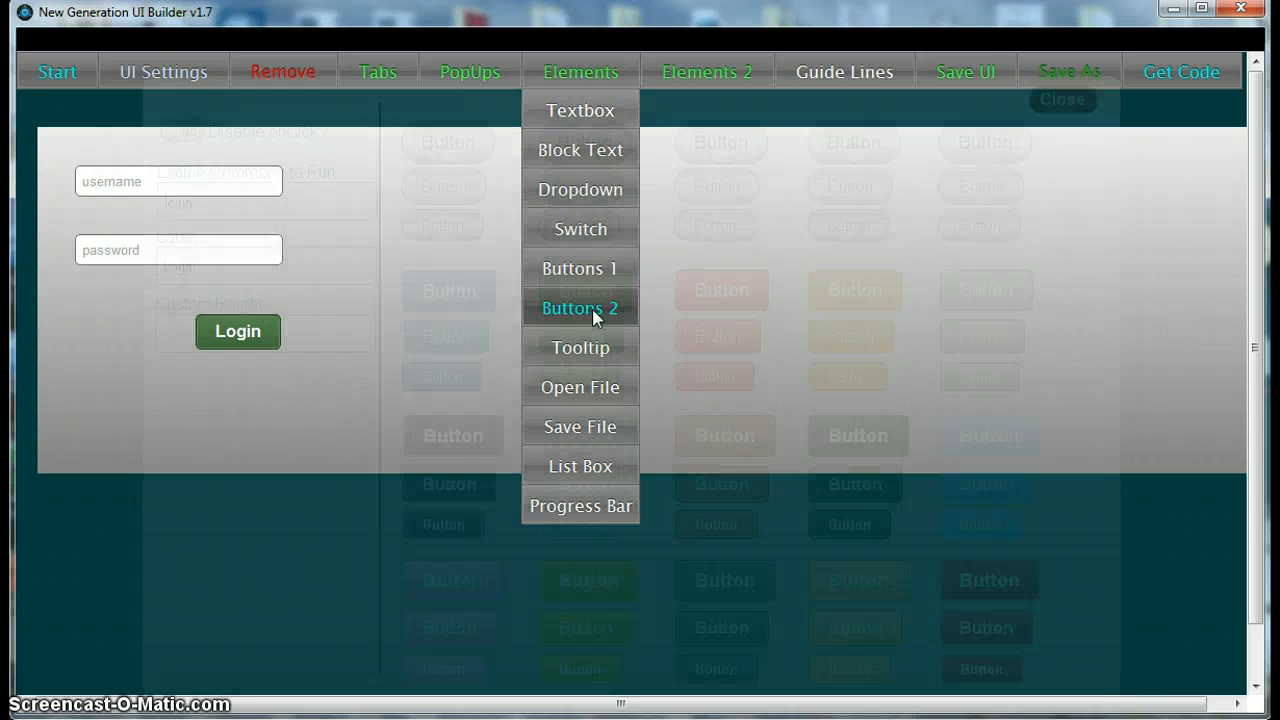
drag(223, 200, 157, 204)
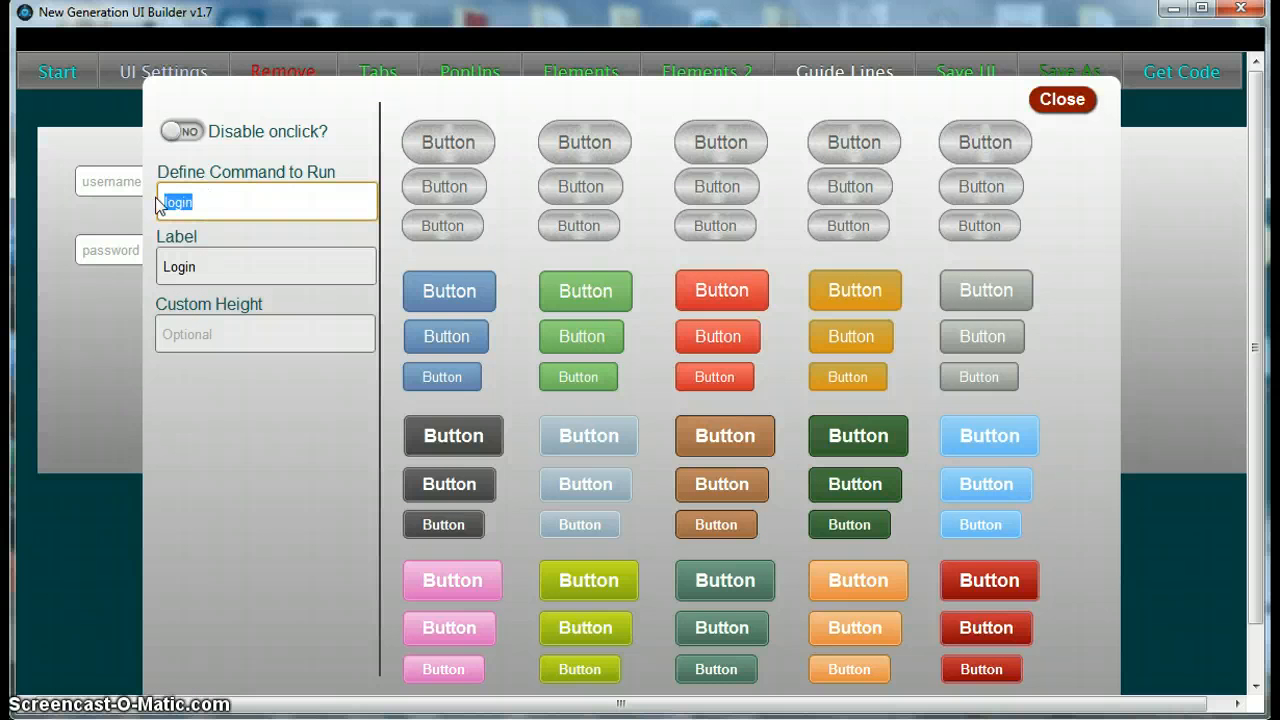
text(submit)
key(Tab)
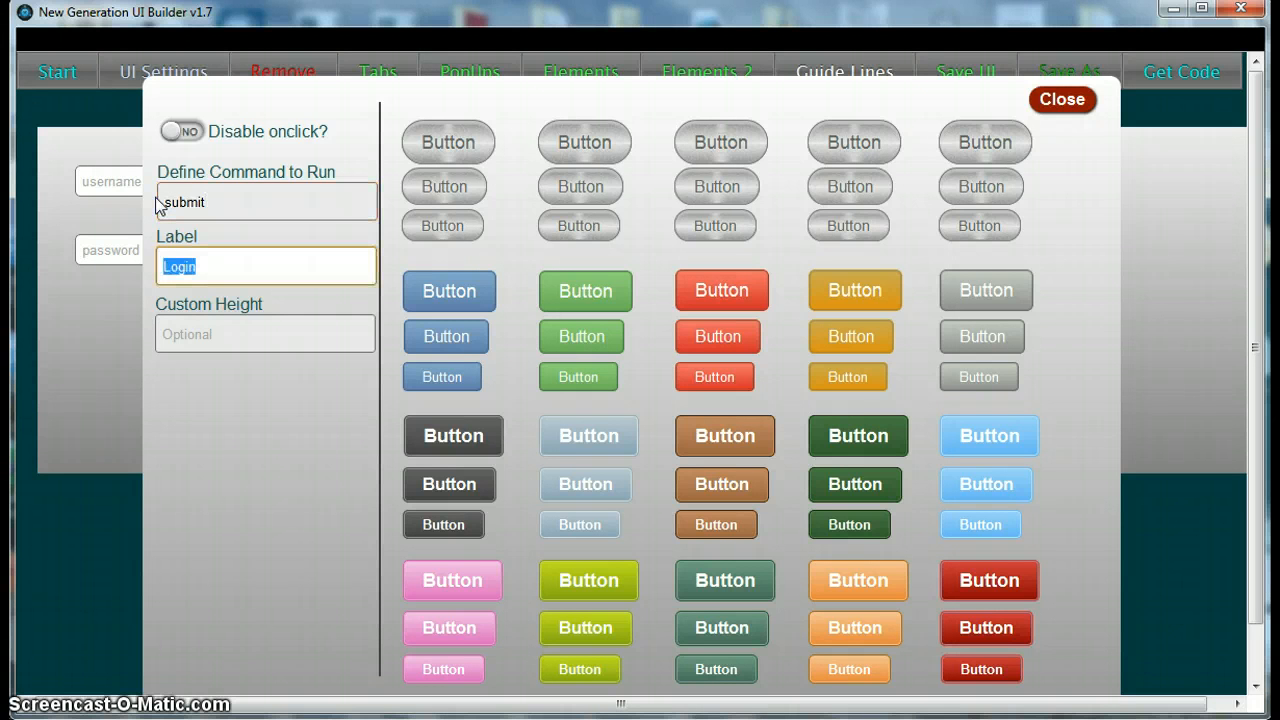
text(Submit)
click(872, 491)
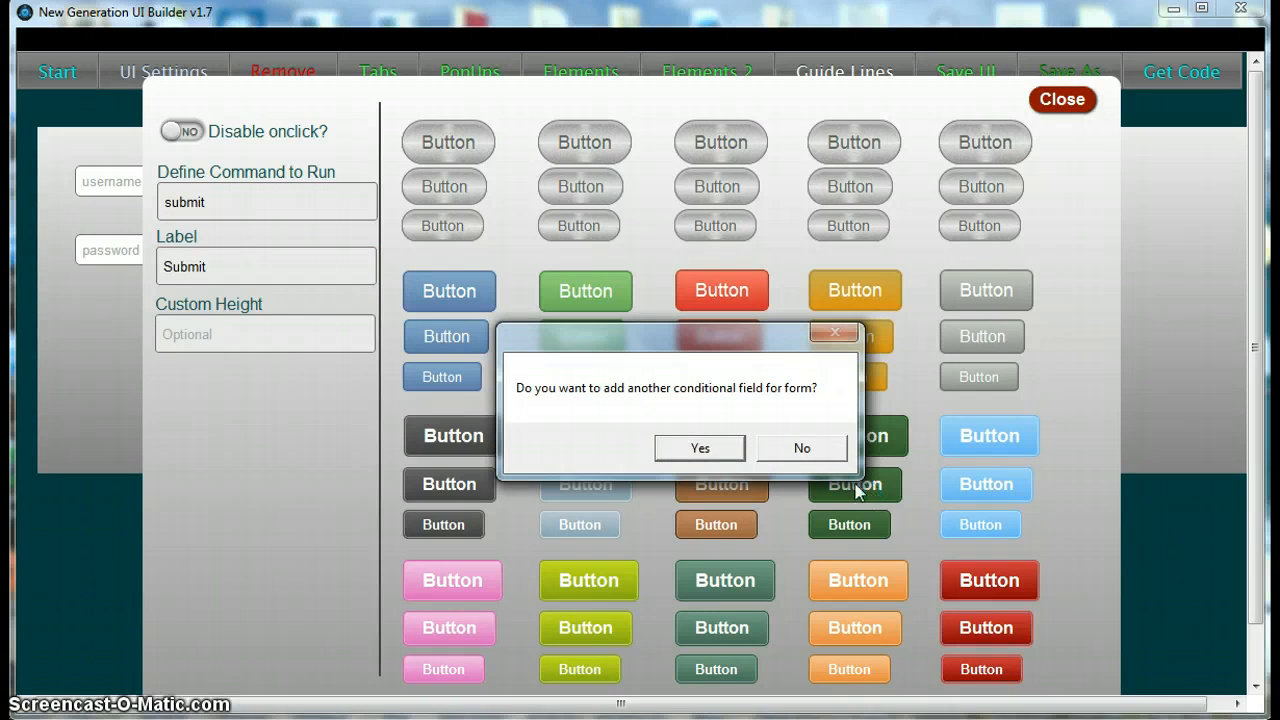
click(807, 450)
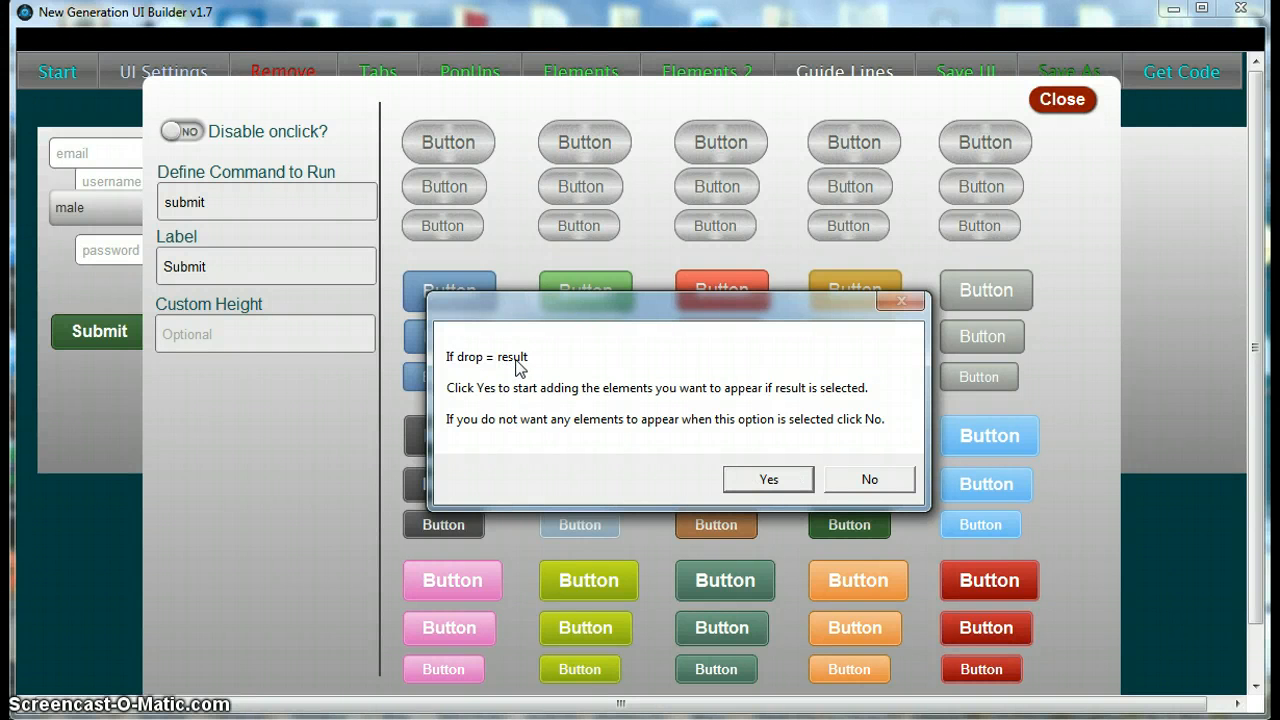
click(778, 480)
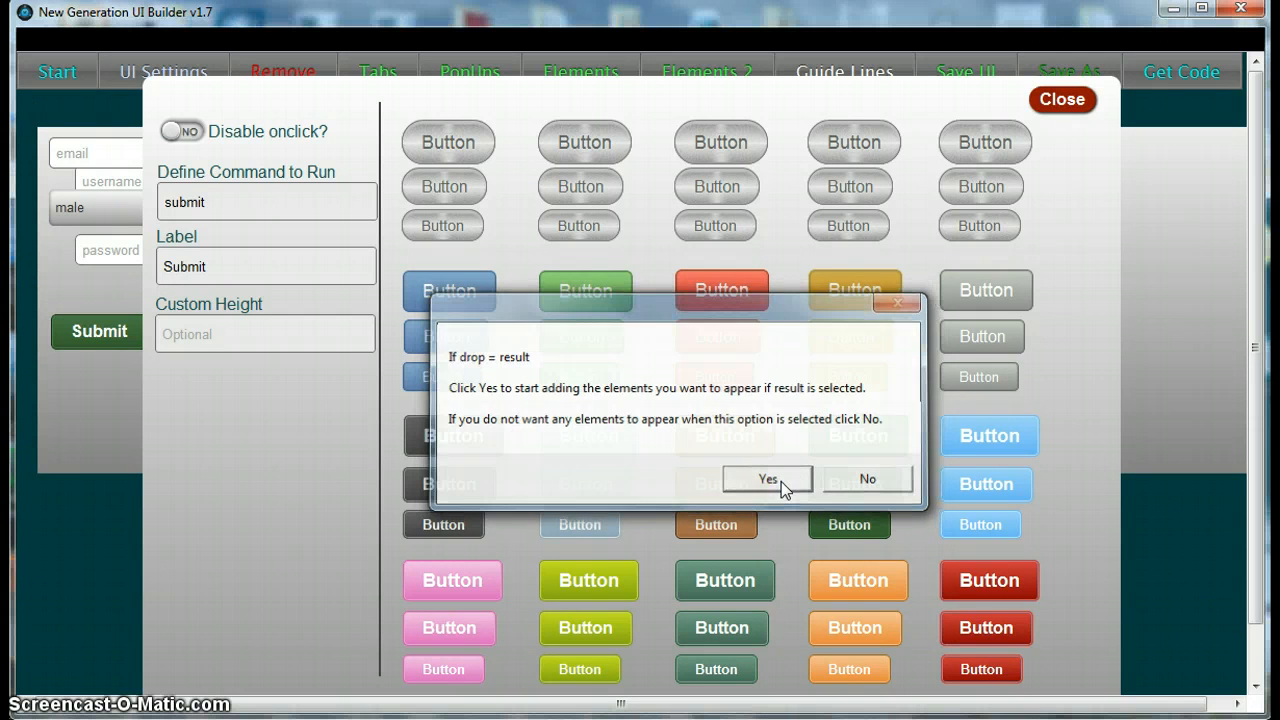
click(1063, 102)
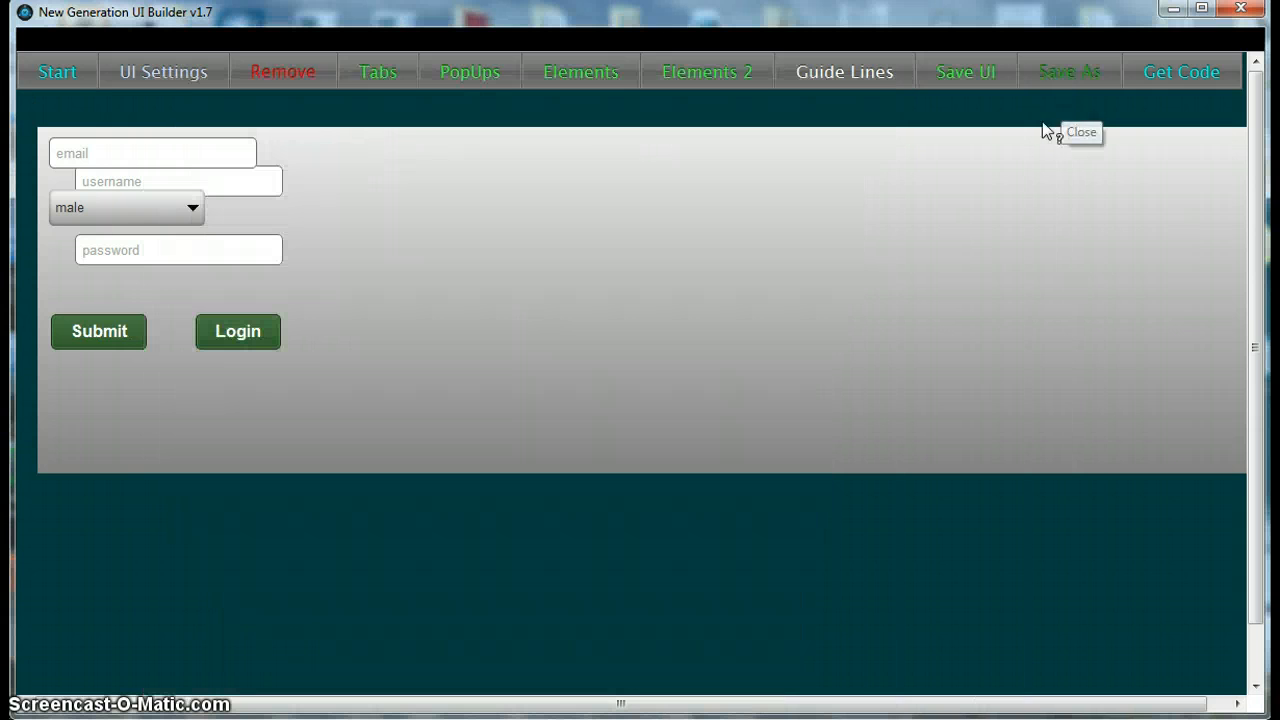
- Move the gender dropdown and email box aside, and place the first name and last name boxes over the username and password boxes
drag(151, 210, 577, 360)
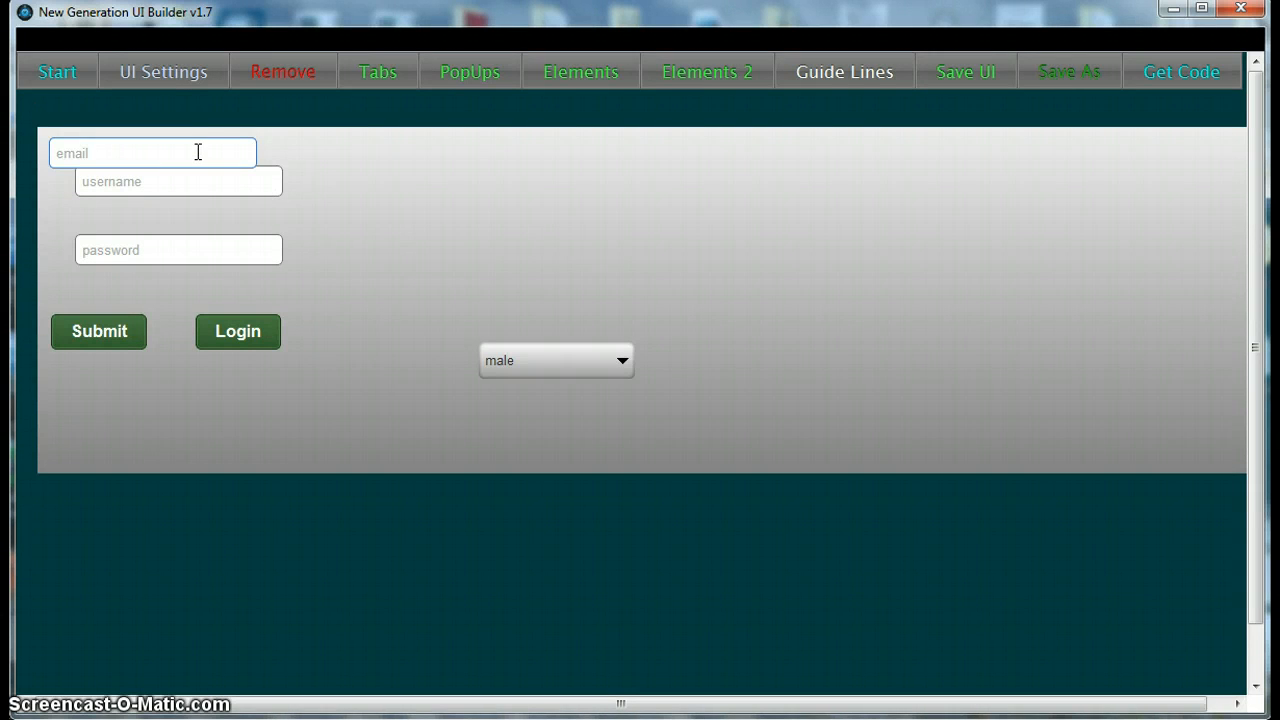
drag(198, 152, 371, 426)
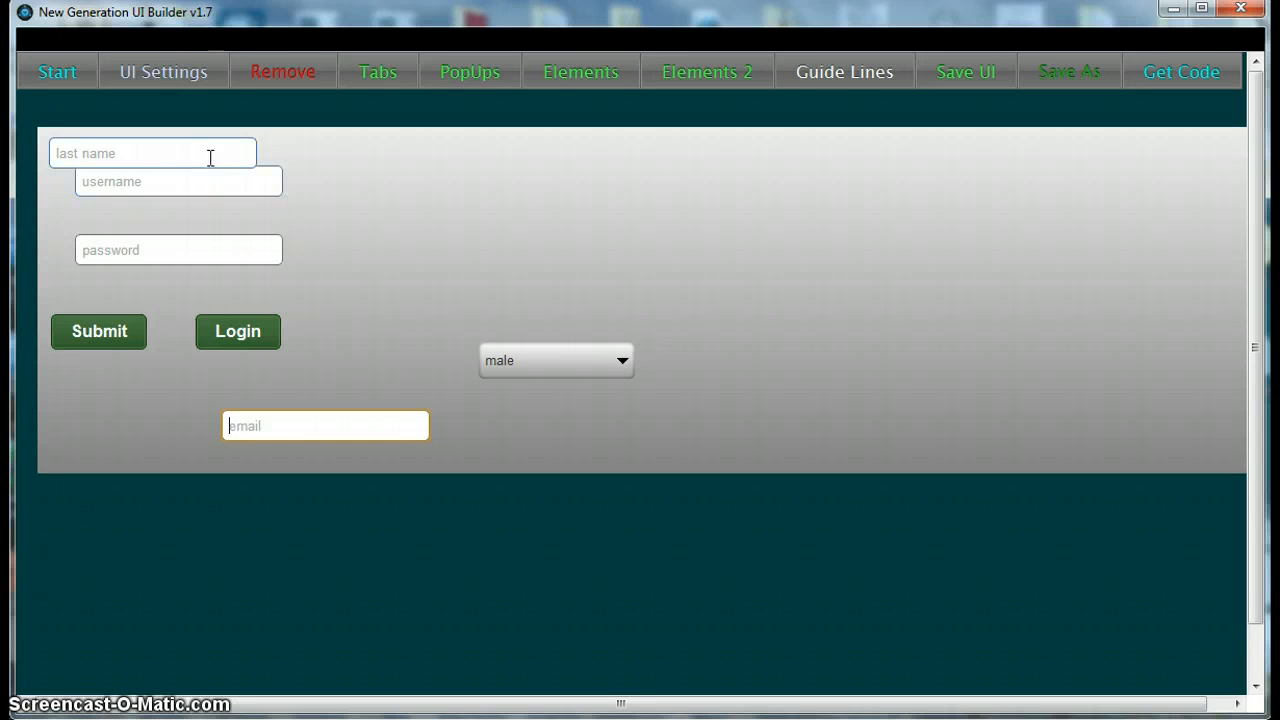
drag(210, 157, 228, 247)
drag(166, 149, 194, 176)
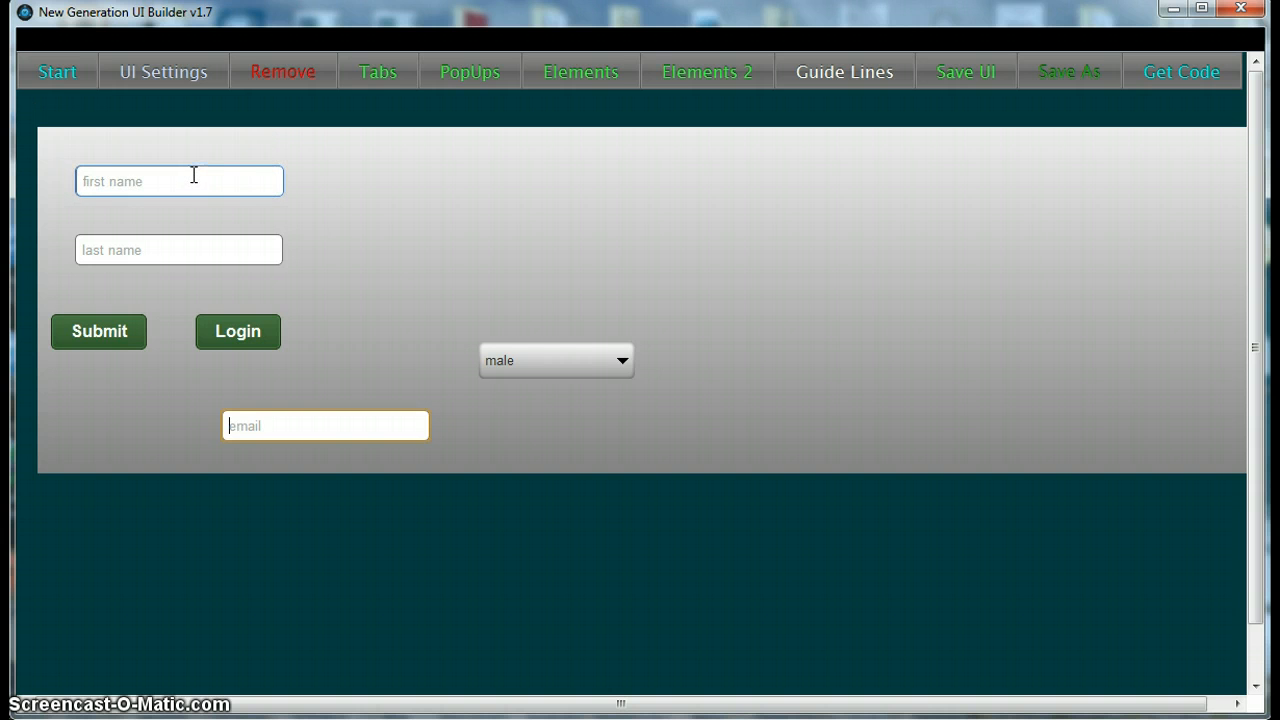
drag(194, 176, 194, 176)
- Arrange the email box below last name, the gender dropdown beside first name, and the Submit button beside email
drag(117, 333, 126, 445)
drag(311, 423, 169, 330)
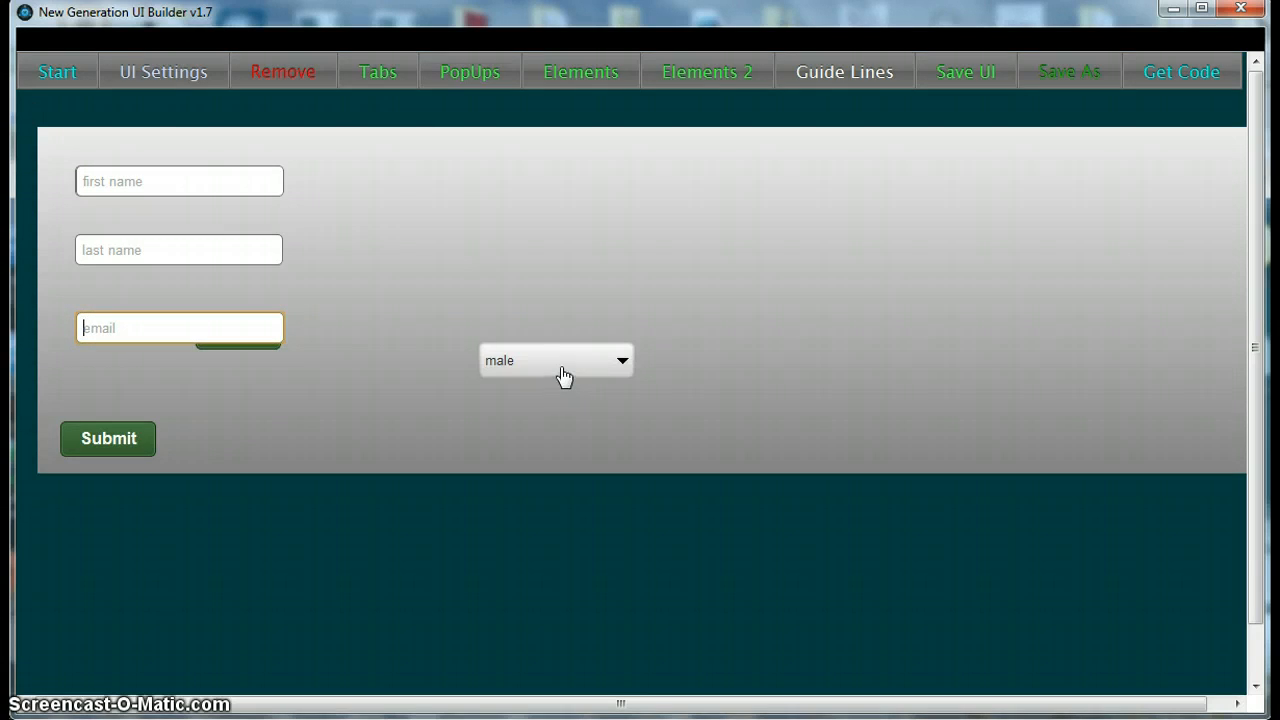
drag(563, 375, 431, 200)
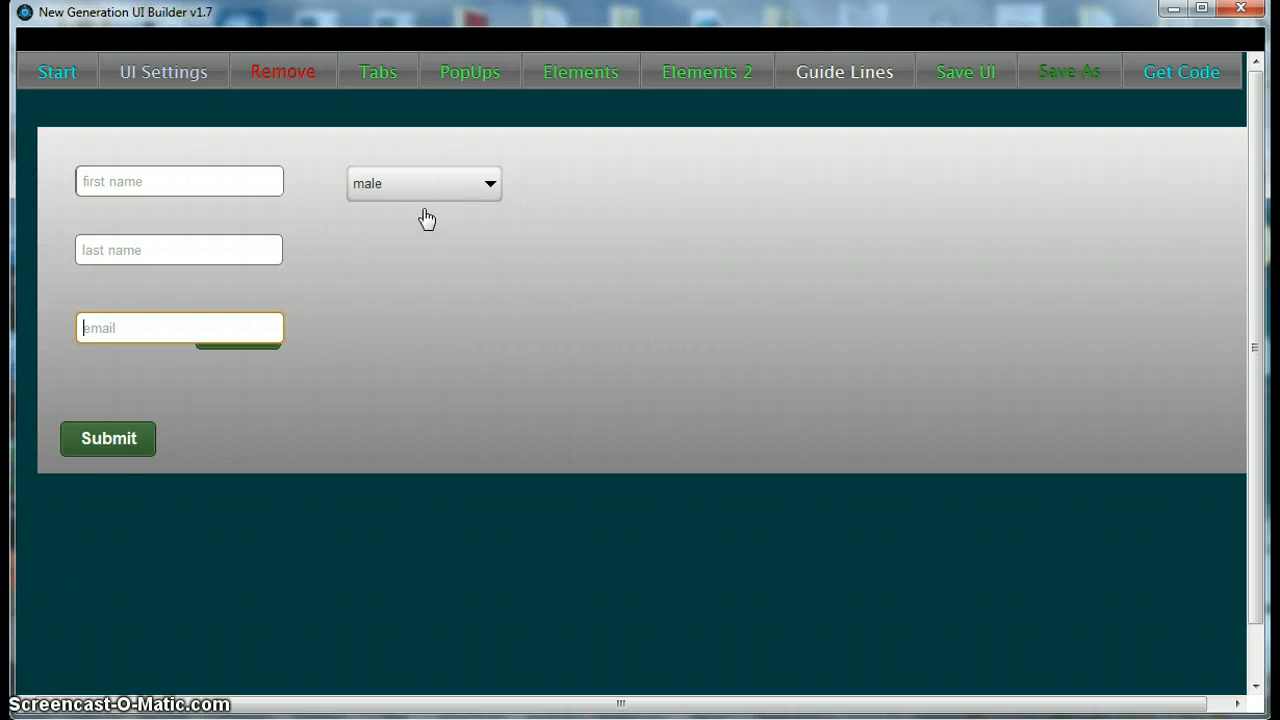
mouse_move(125, 447)
mouse_down()
mouse_move(414, 375)
mouse_move(460, 338)
mouse_up()
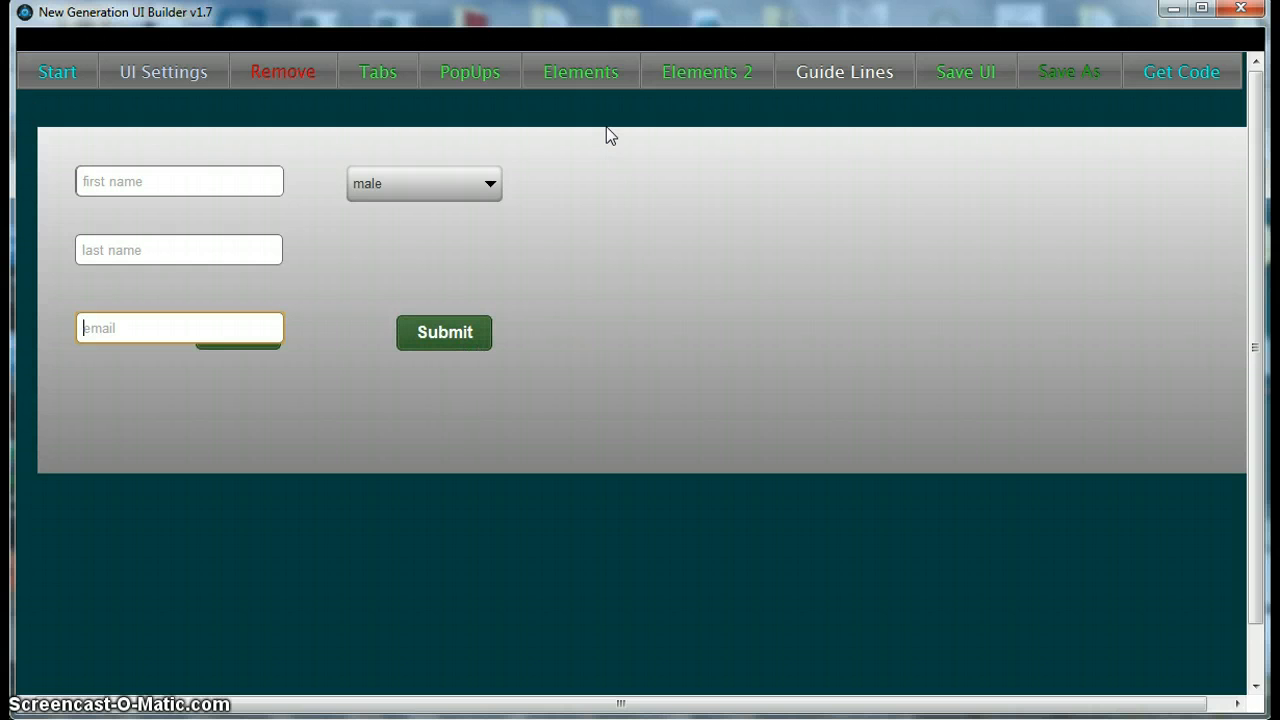
- Add a stat monitor for result with variable result1, label Result 1: and innerhtml fill, and choose to add another field
click(589, 75)
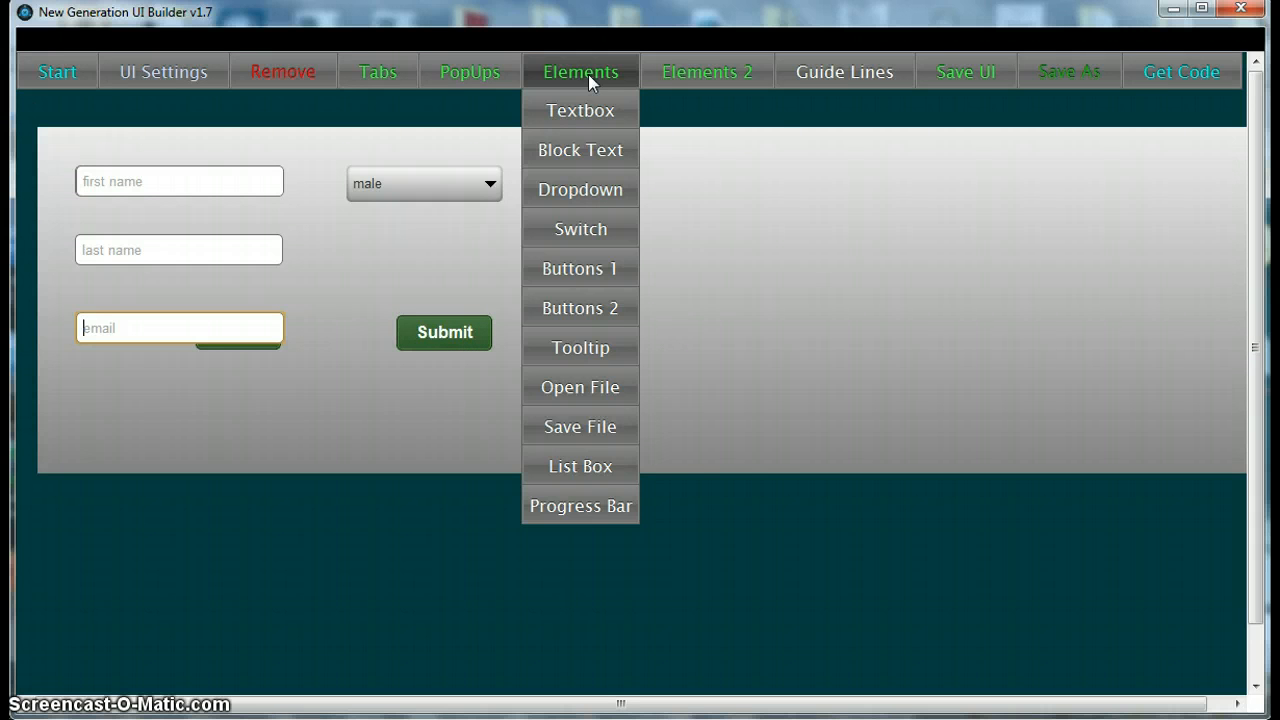
click(697, 74)
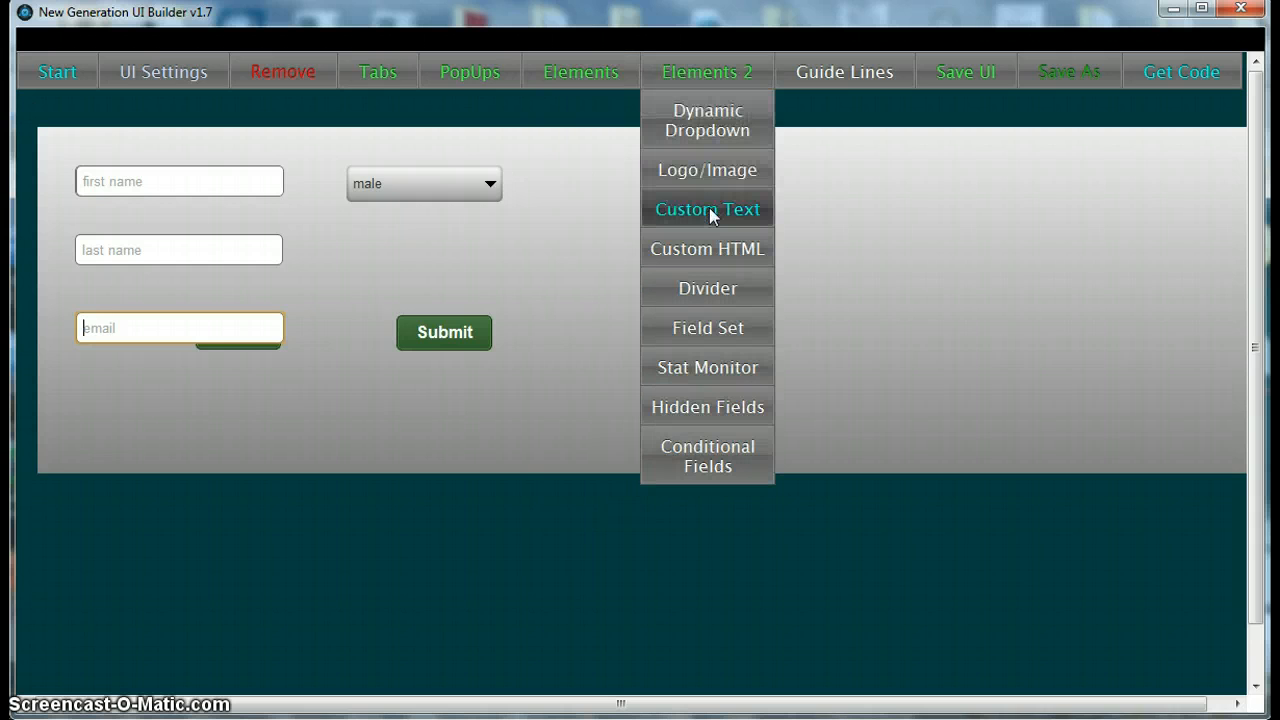
click(712, 367)
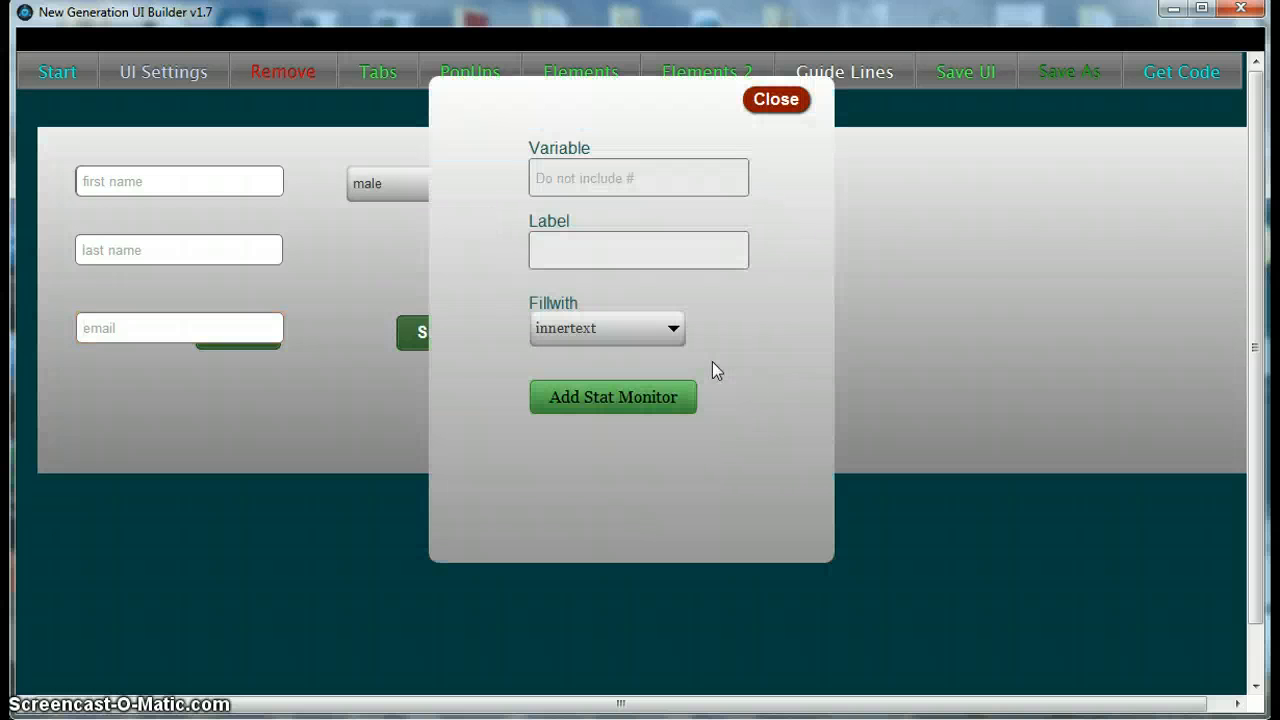
click(593, 179)
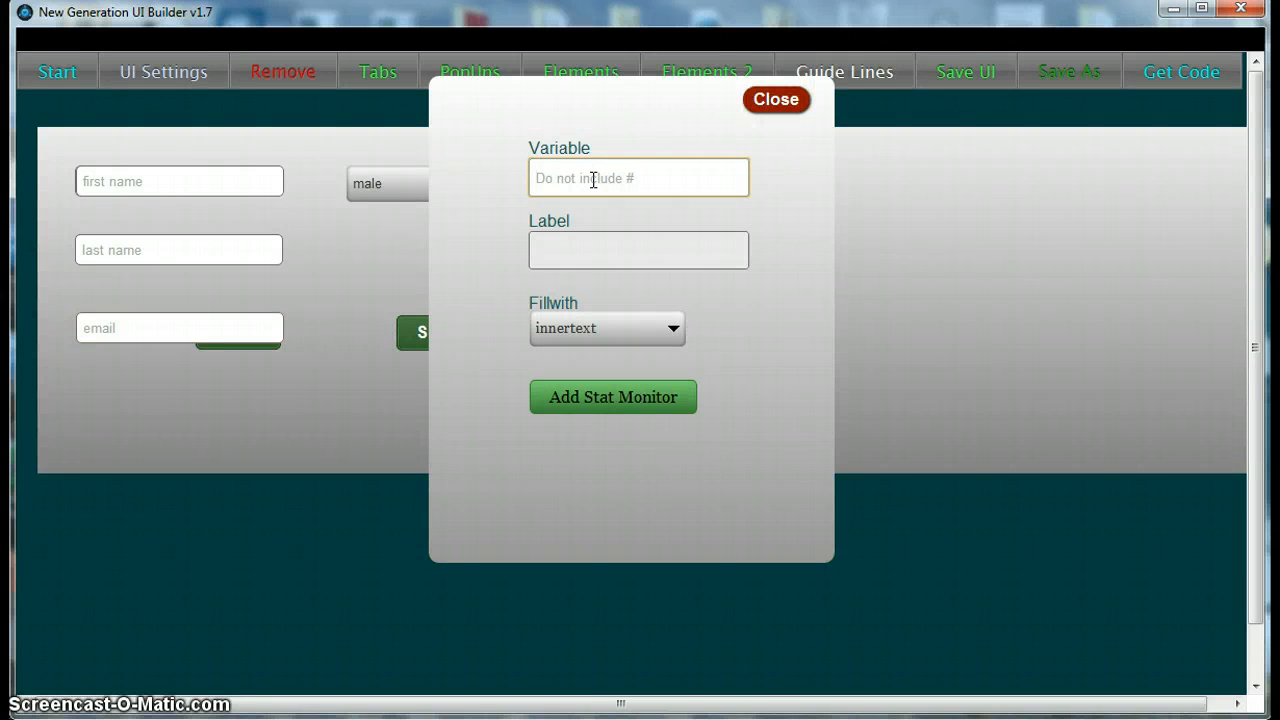
text(result1)
key(Tab)
text(Re)
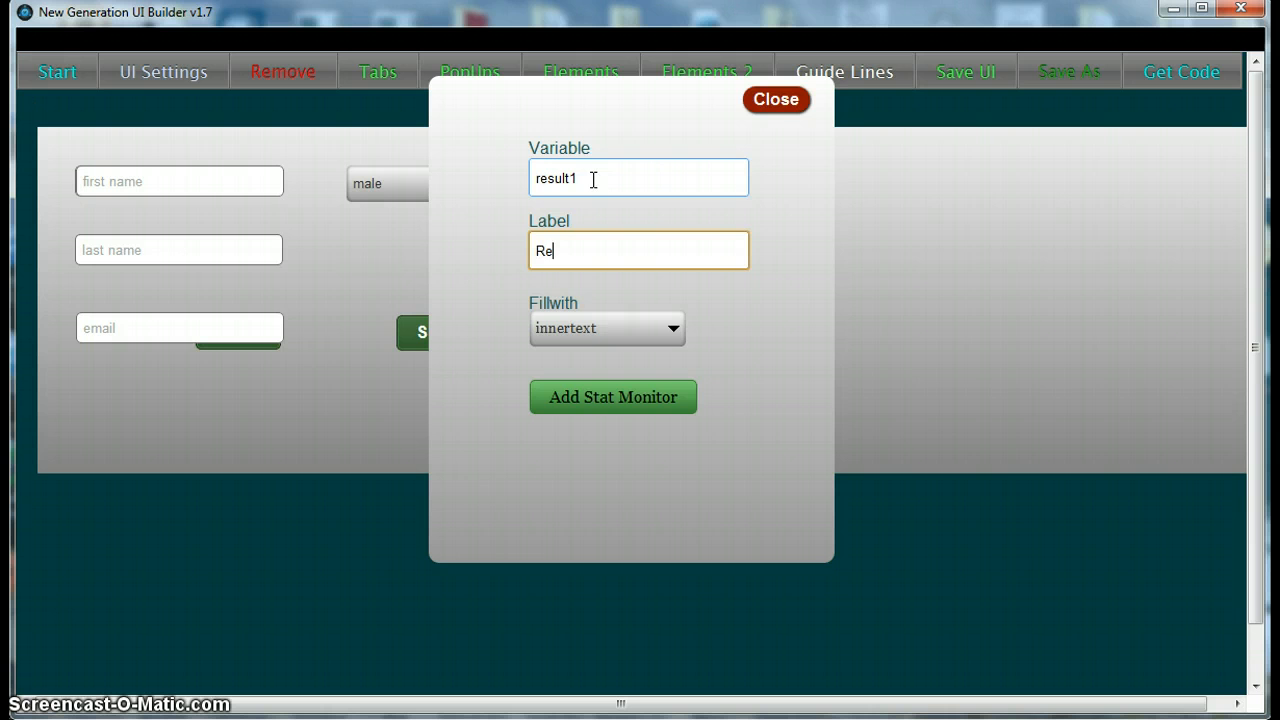
text(sult 1:)
click(676, 333)
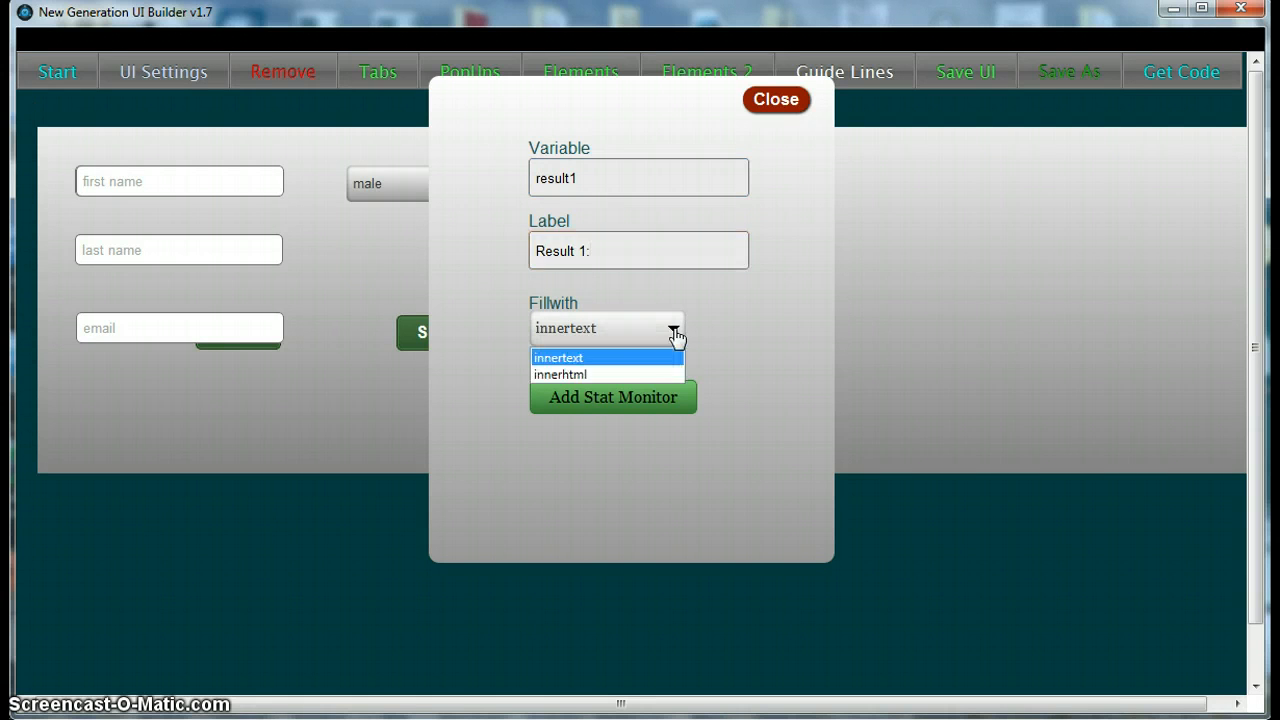
click(592, 375)
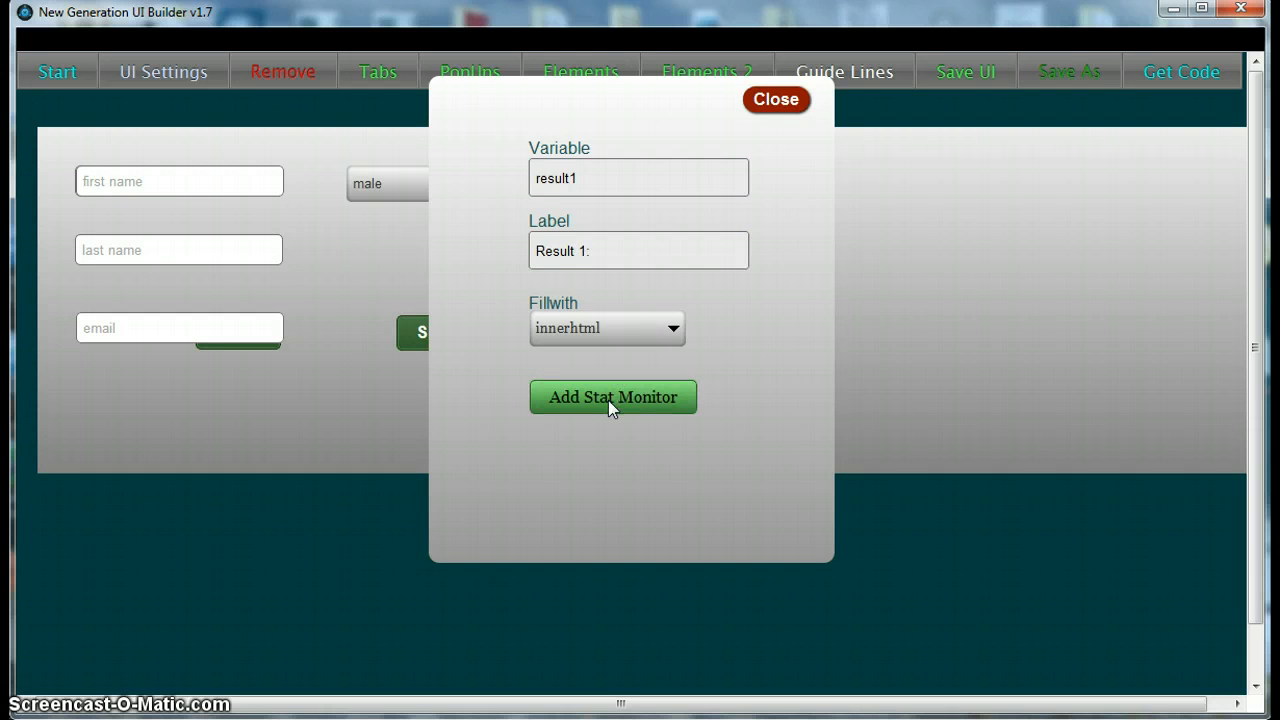
click(612, 400)
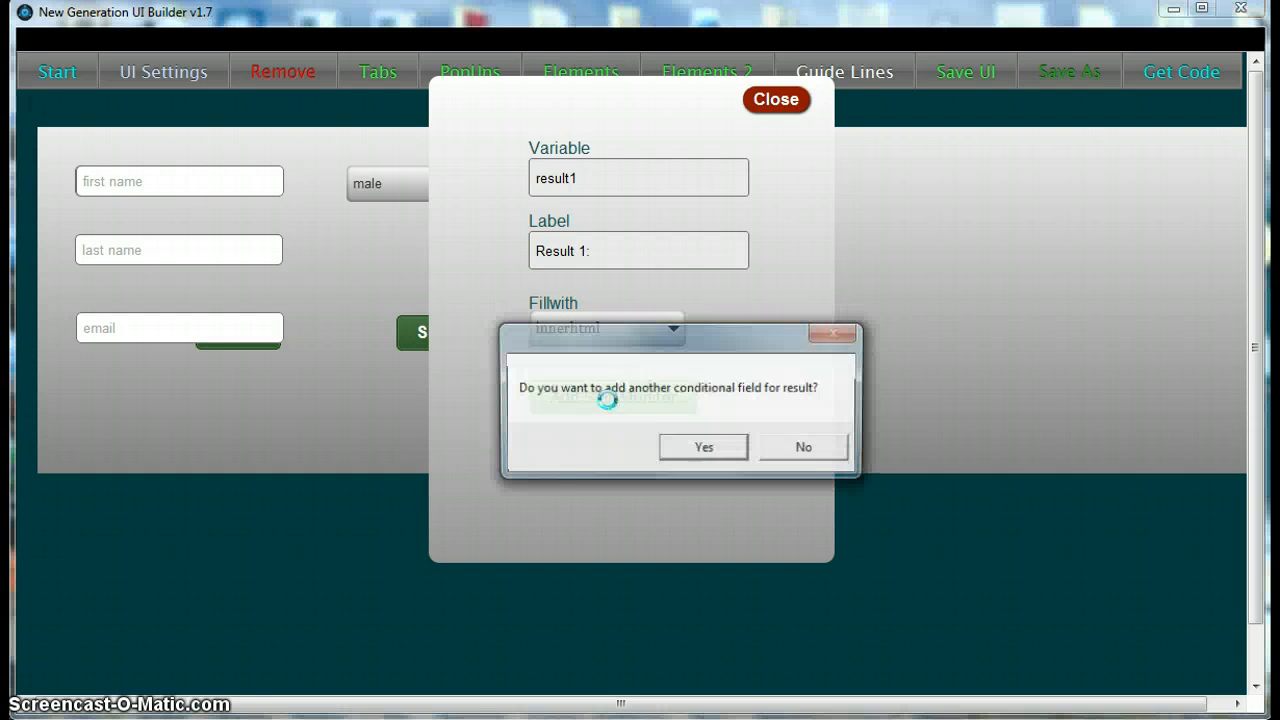
click(702, 449)
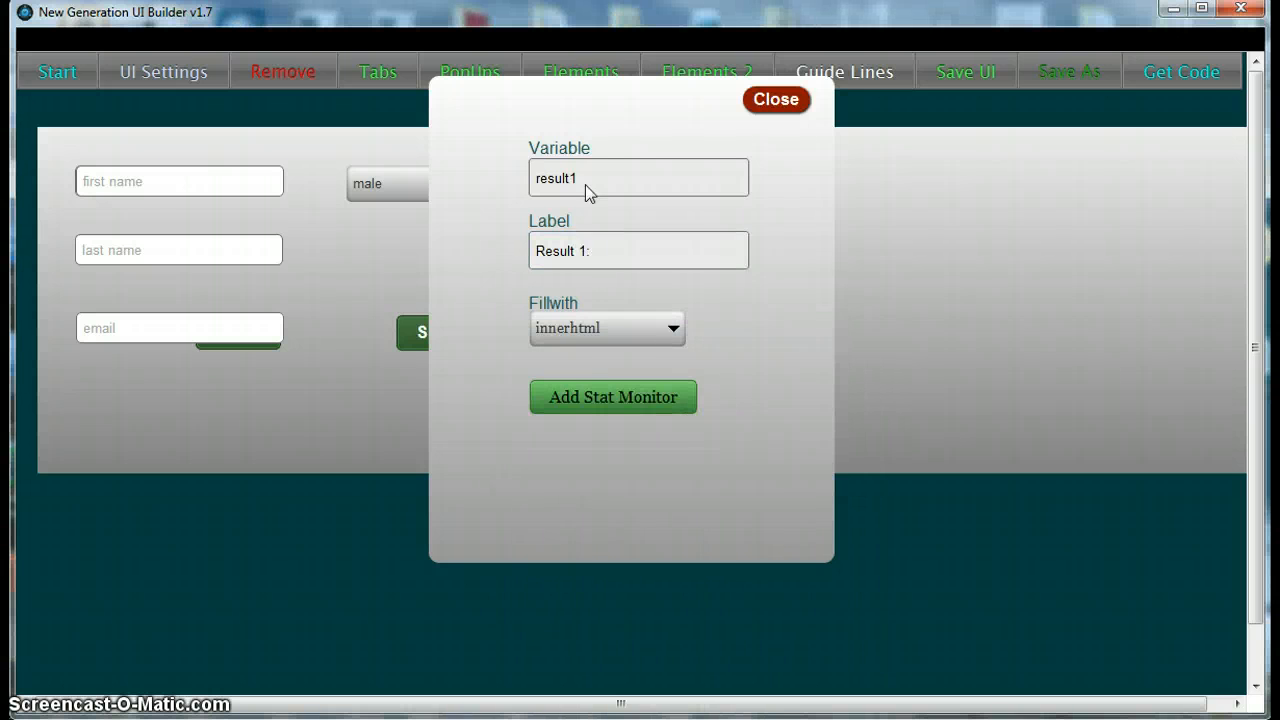
- Add a second stat monitor with variable result2 and label Result 2:, choose to add another field, and close the stat monitor settings
click(575, 179)
drag(575, 179, 572, 178)
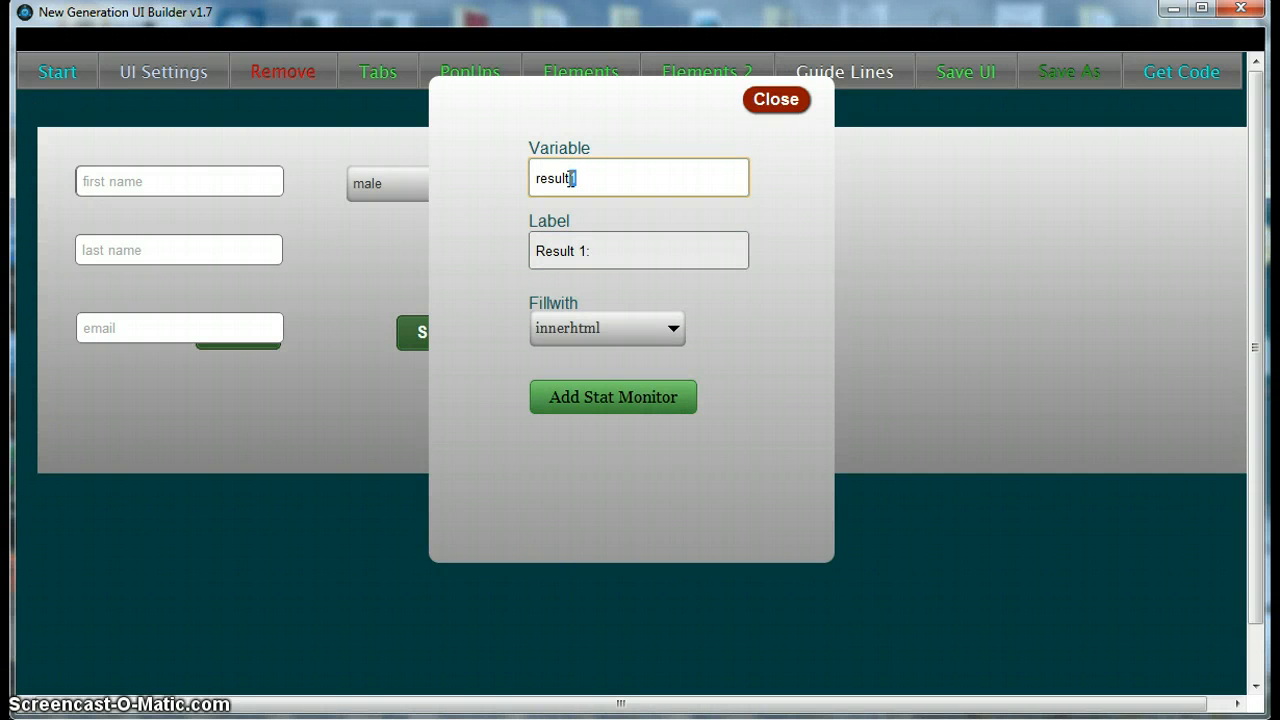
text(2)
click(581, 249)
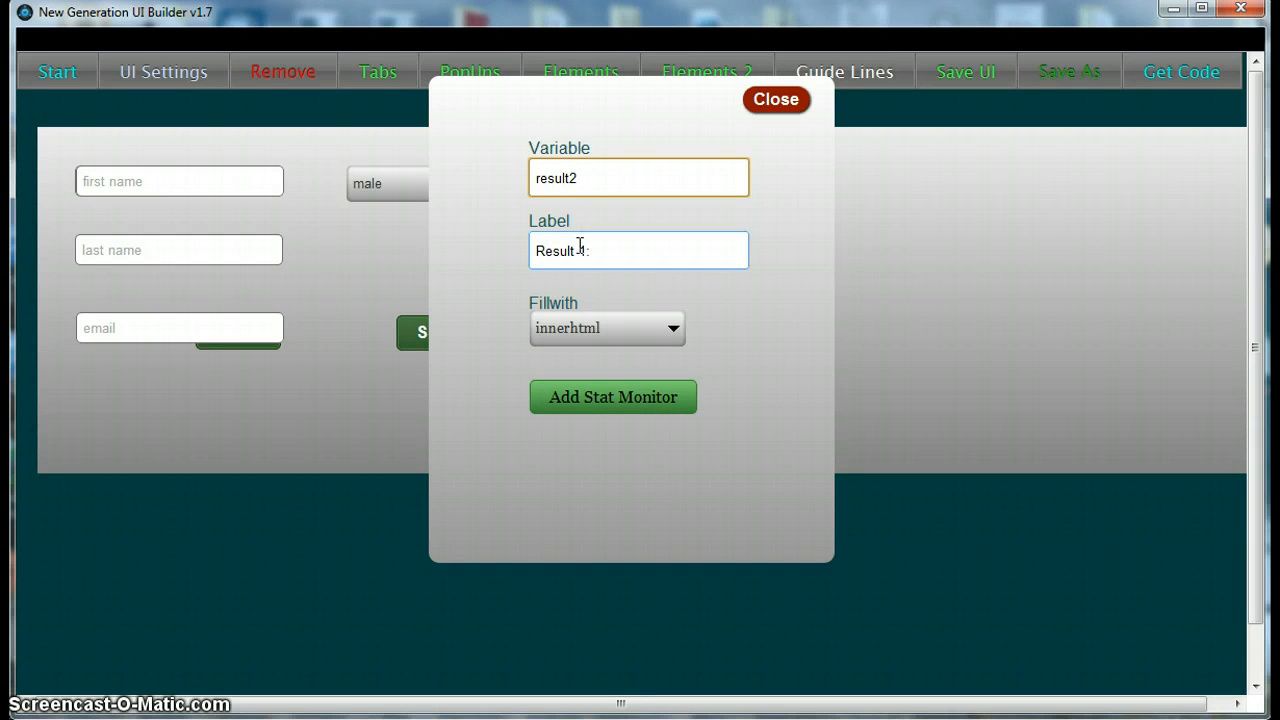
drag(581, 249, 592, 250)
text(2)
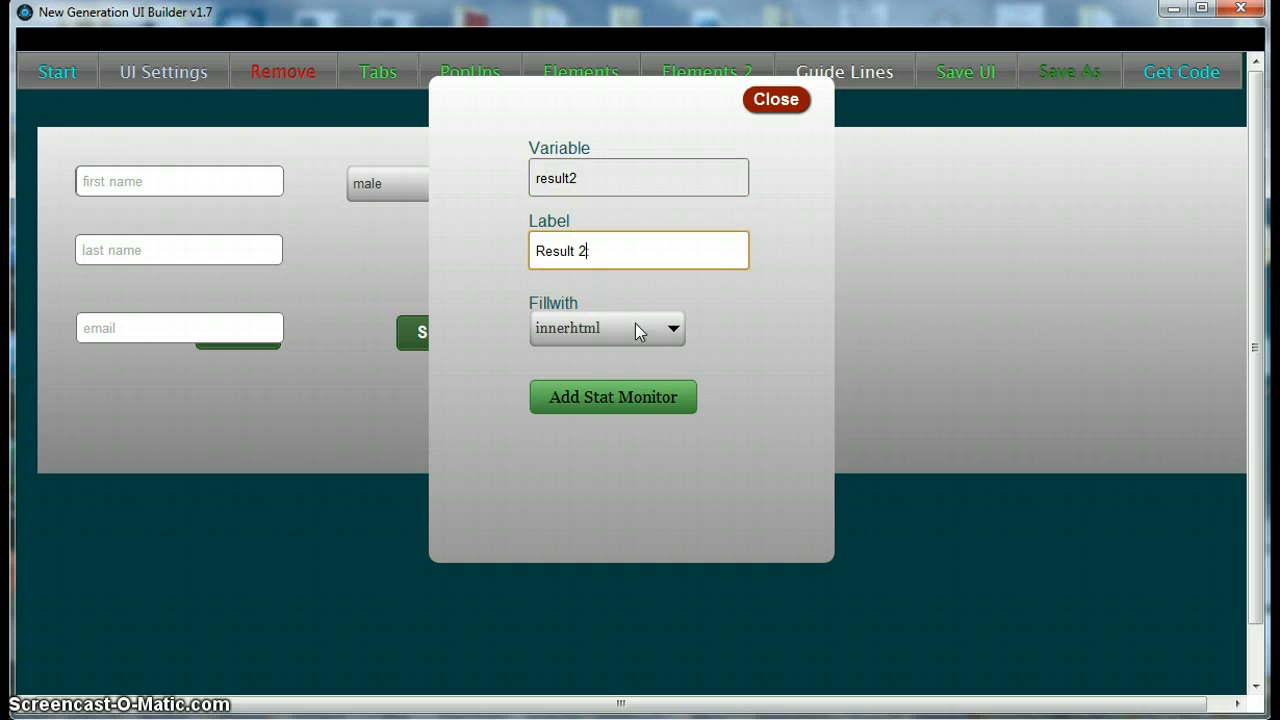
text(:)
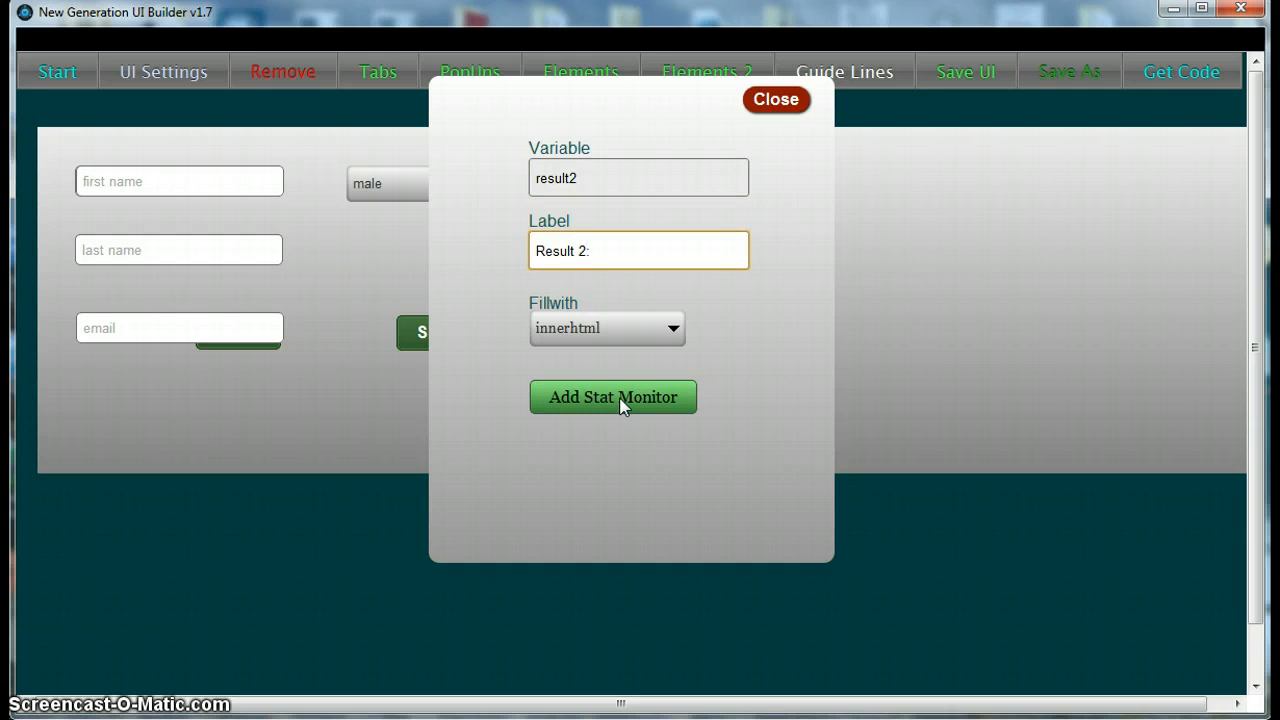
click(620, 400)
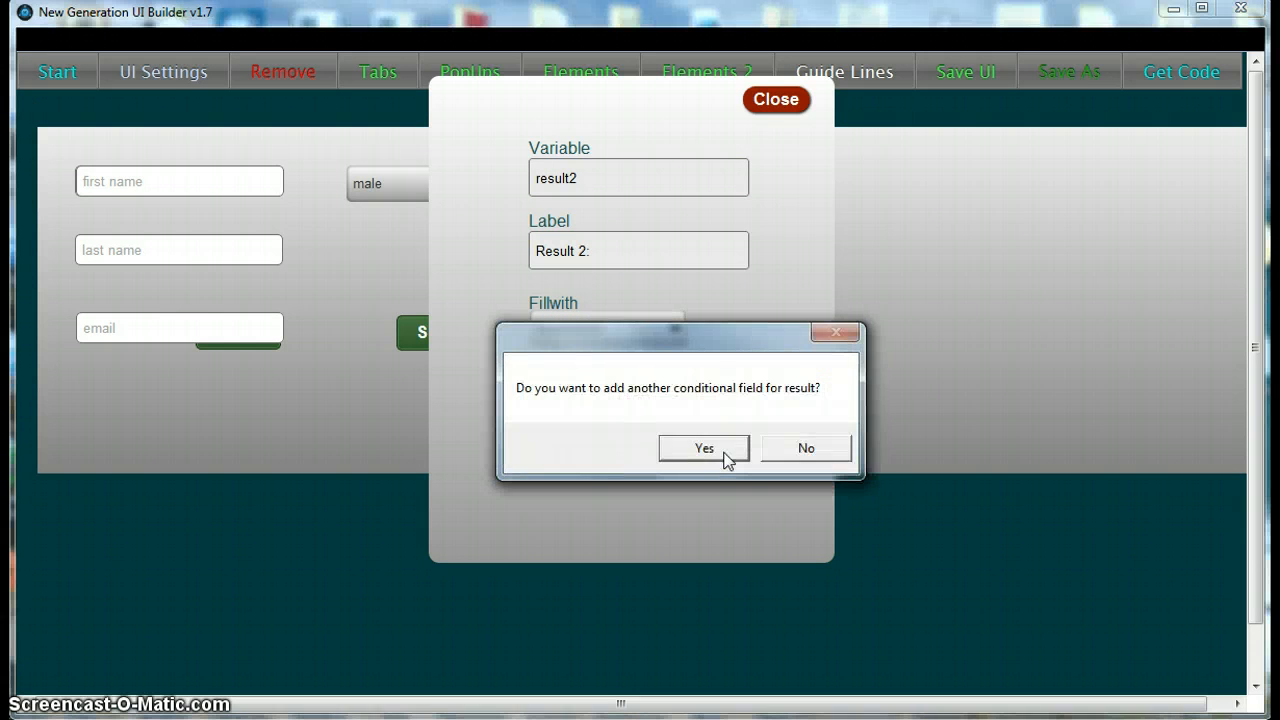
click(727, 459)
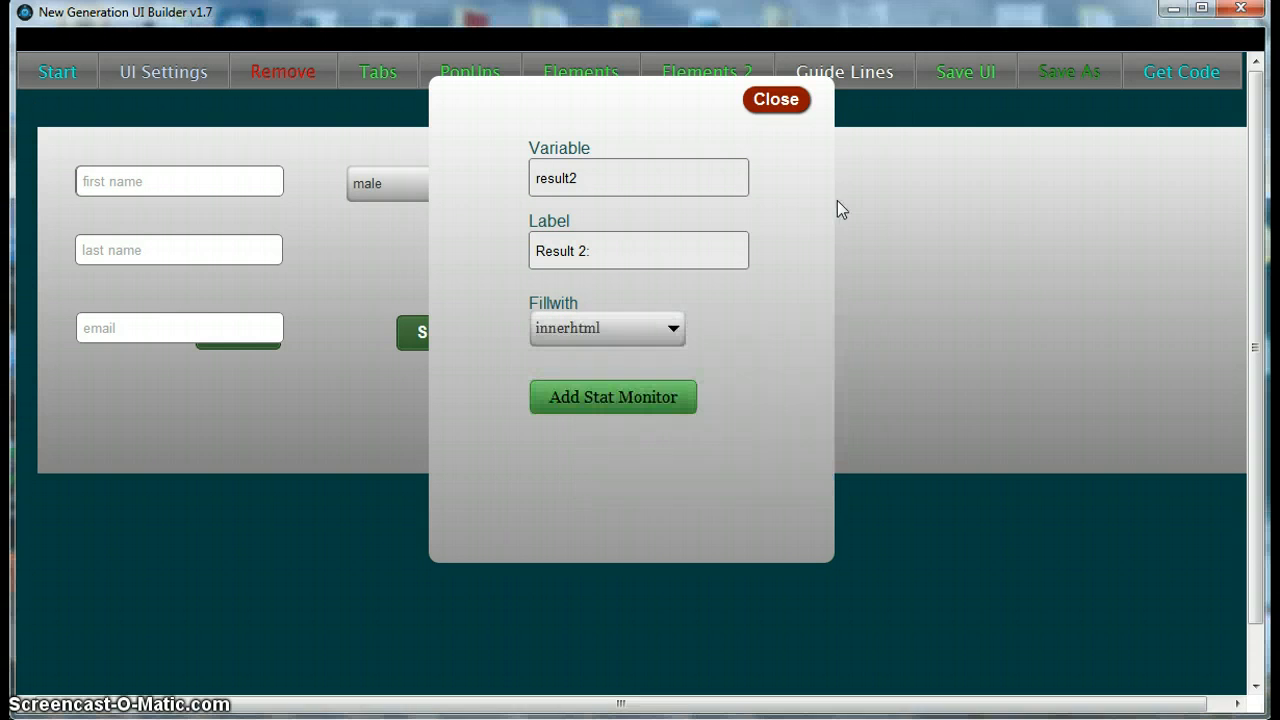
click(788, 104)
- Set up a Buttons 2 button for result with the command back and the label Back
mouse_move(560, 77)
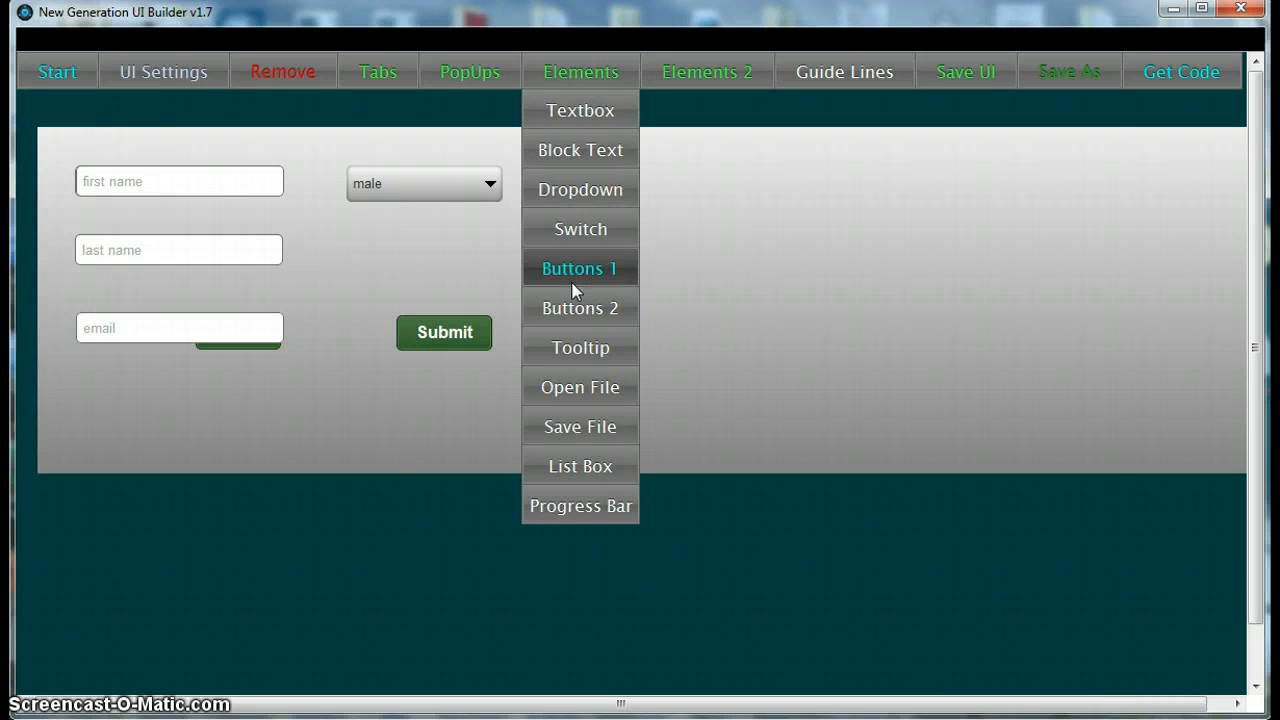
click(577, 314)
click(217, 206)
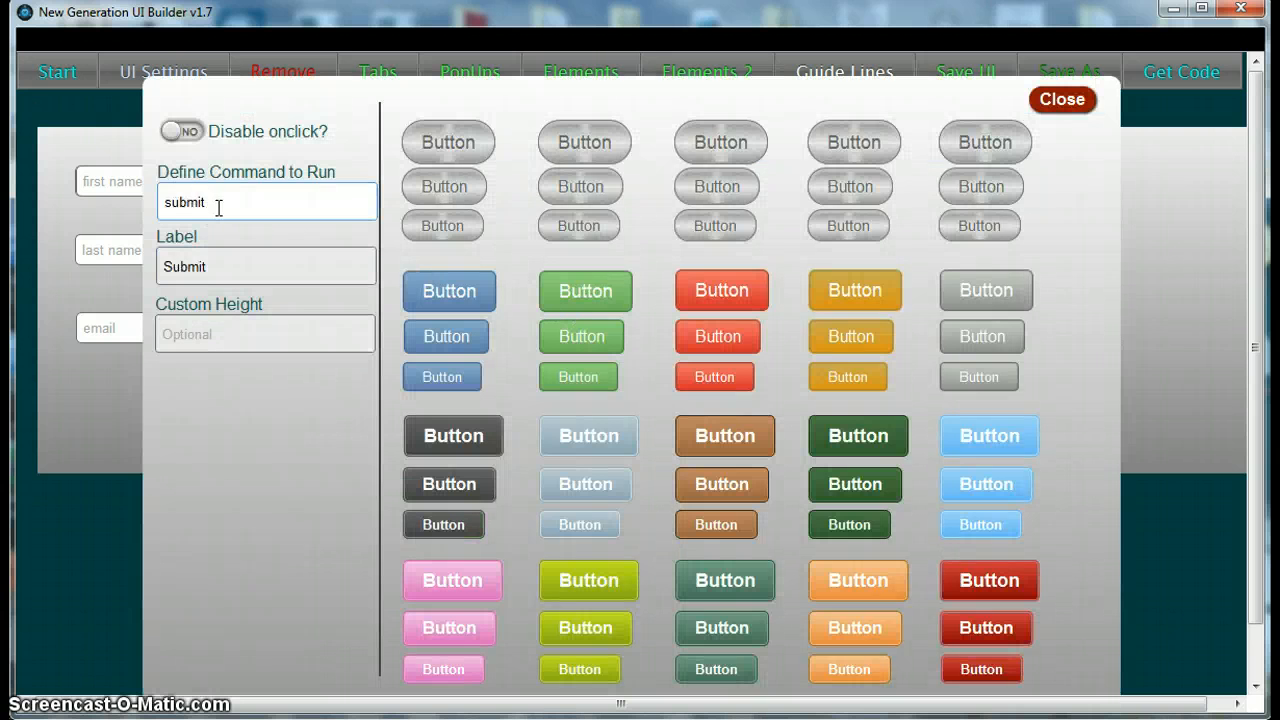
drag(217, 206, 155, 202)
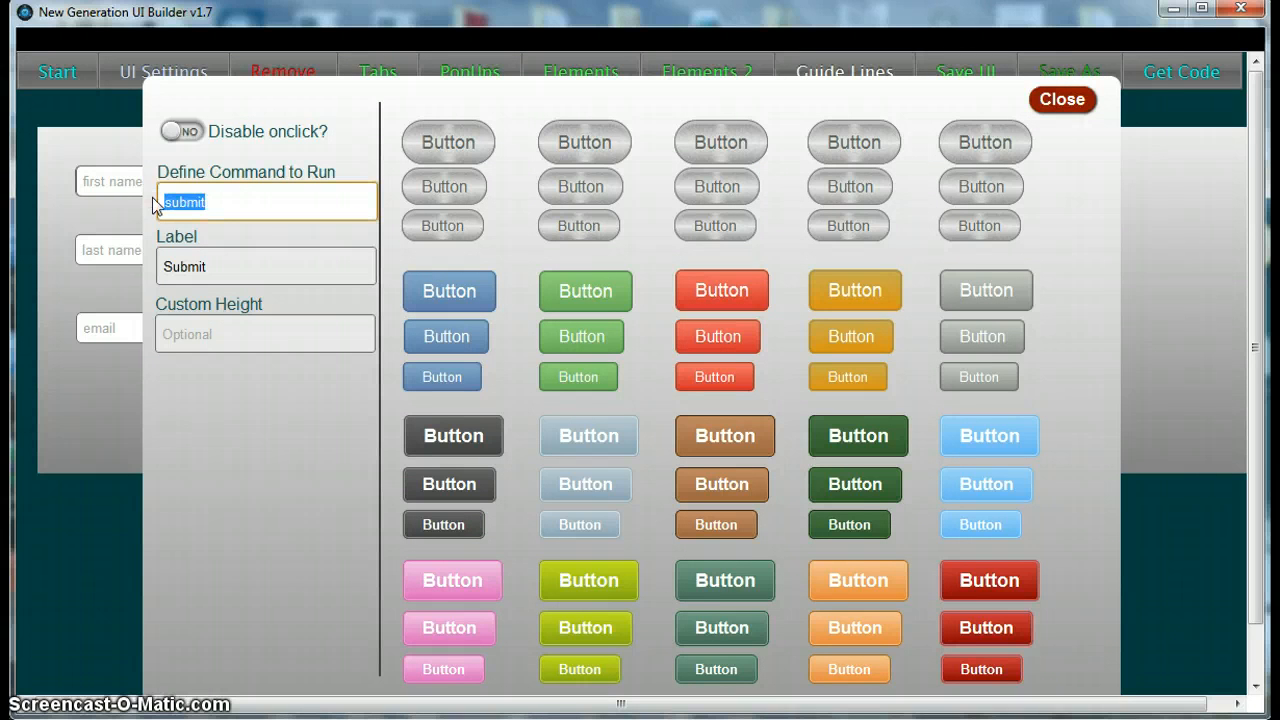
text(Back)
drag(173, 203, 162, 203)
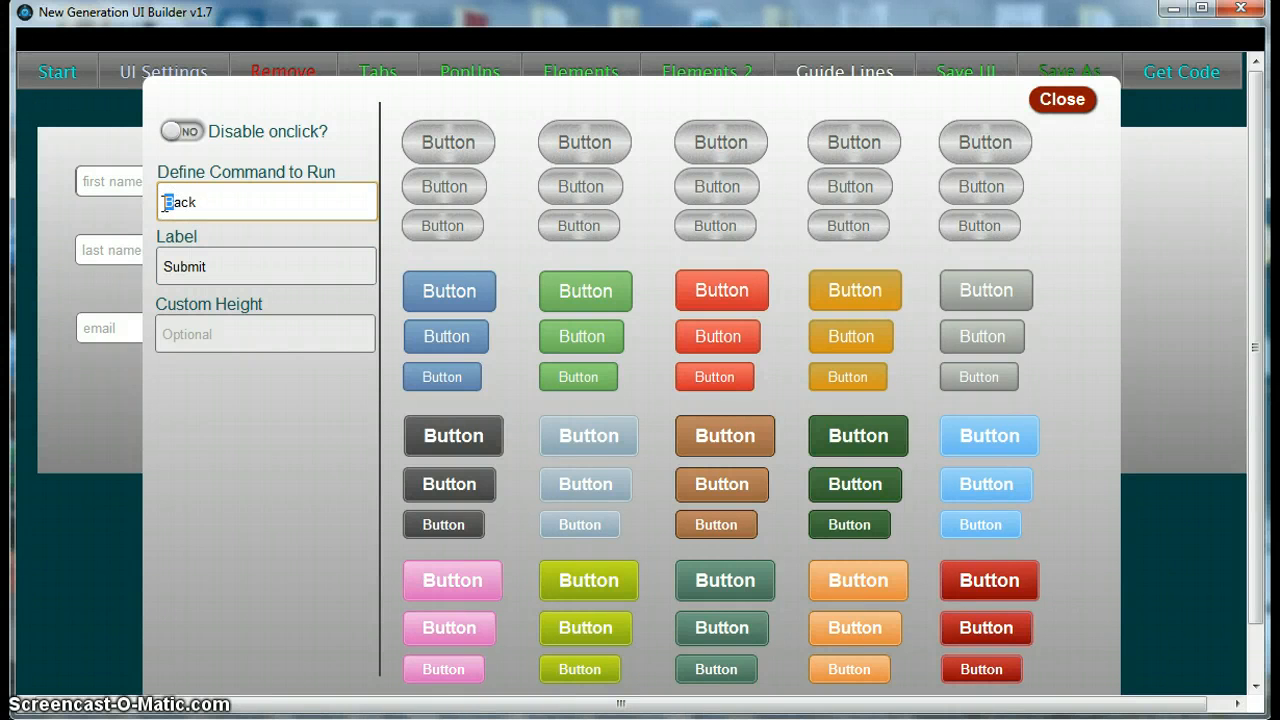
text(b)
drag(211, 262, 131, 260)
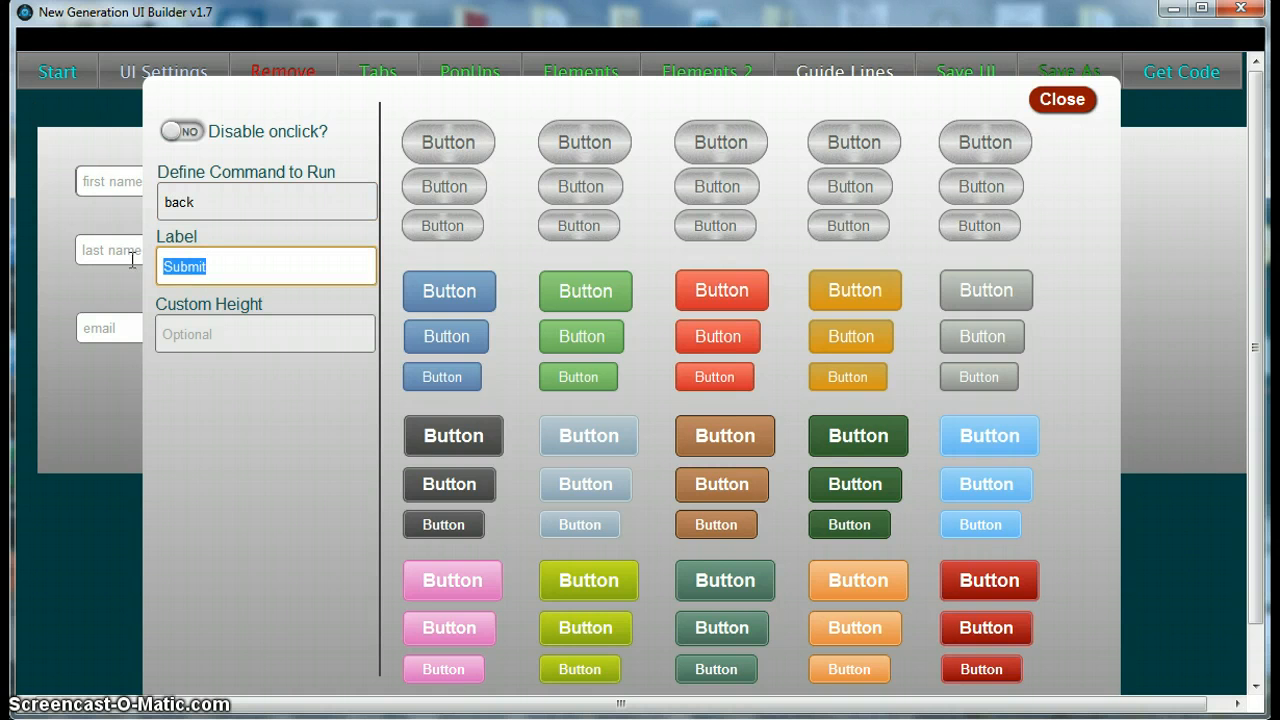
text(Back)
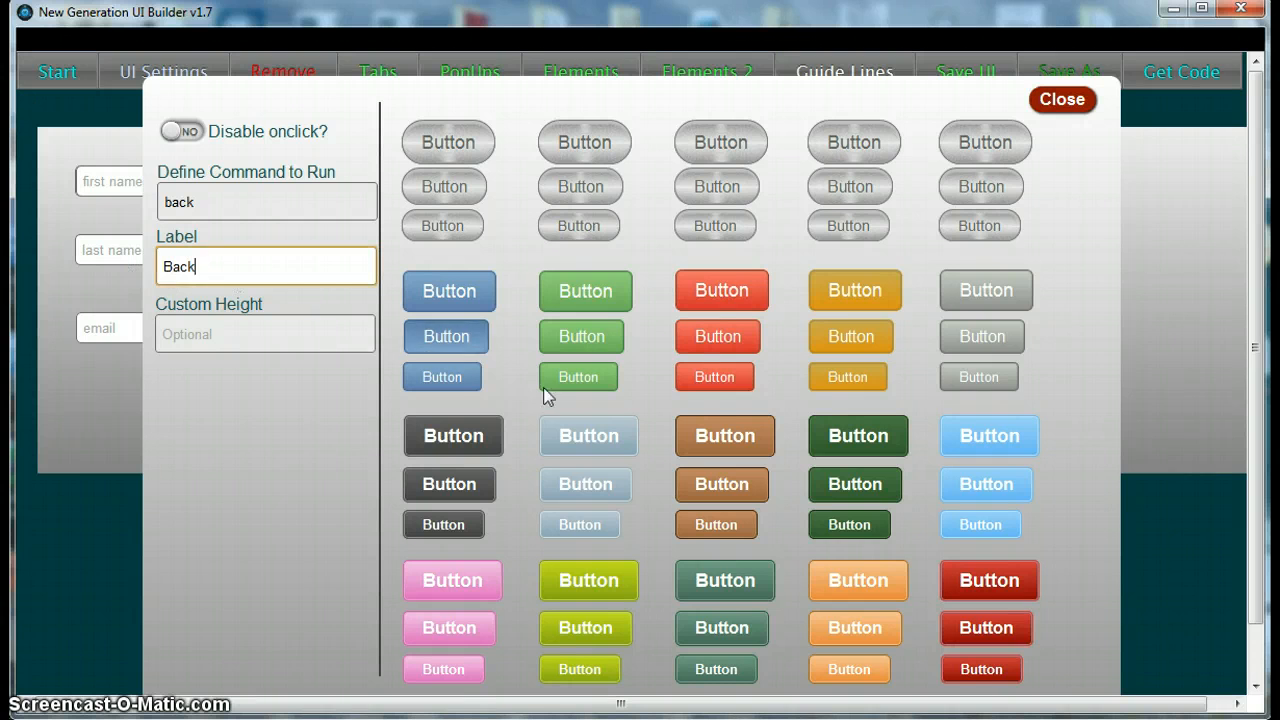
- Add the button in the medium dark green style, finish the conditional fields, and close the button settings
click(871, 484)
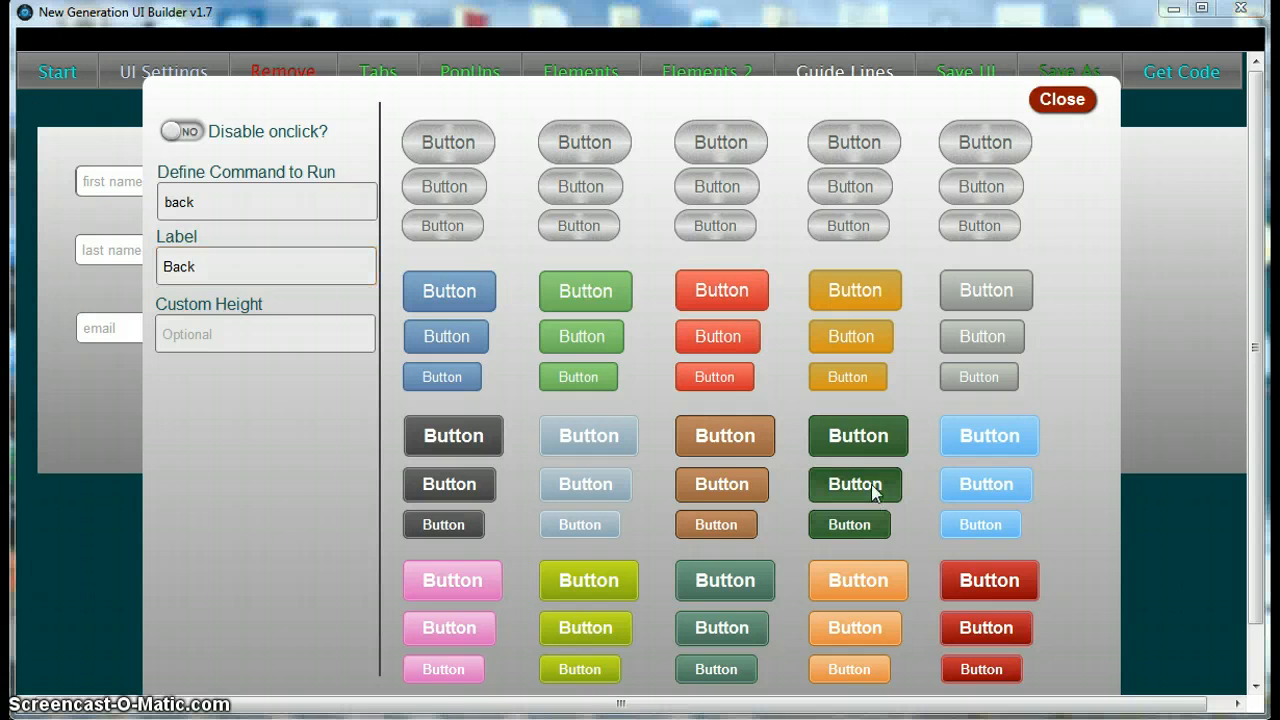
click(805, 452)
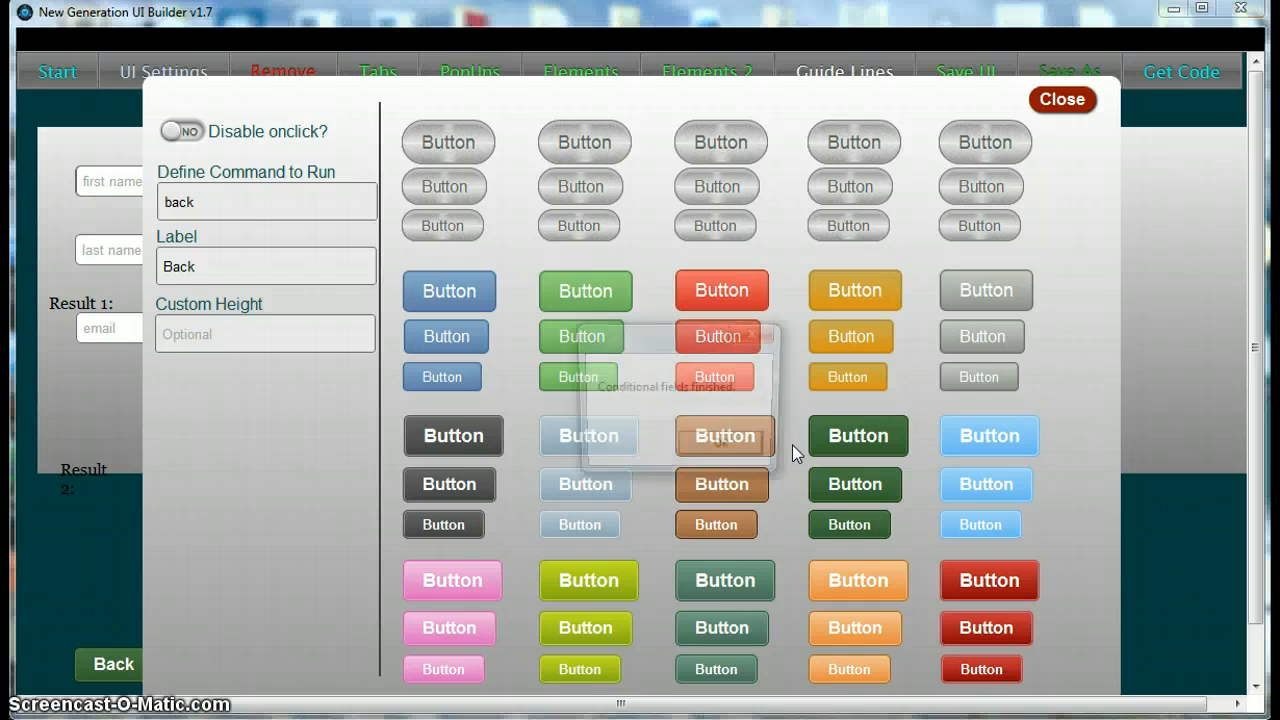
click(715, 448)
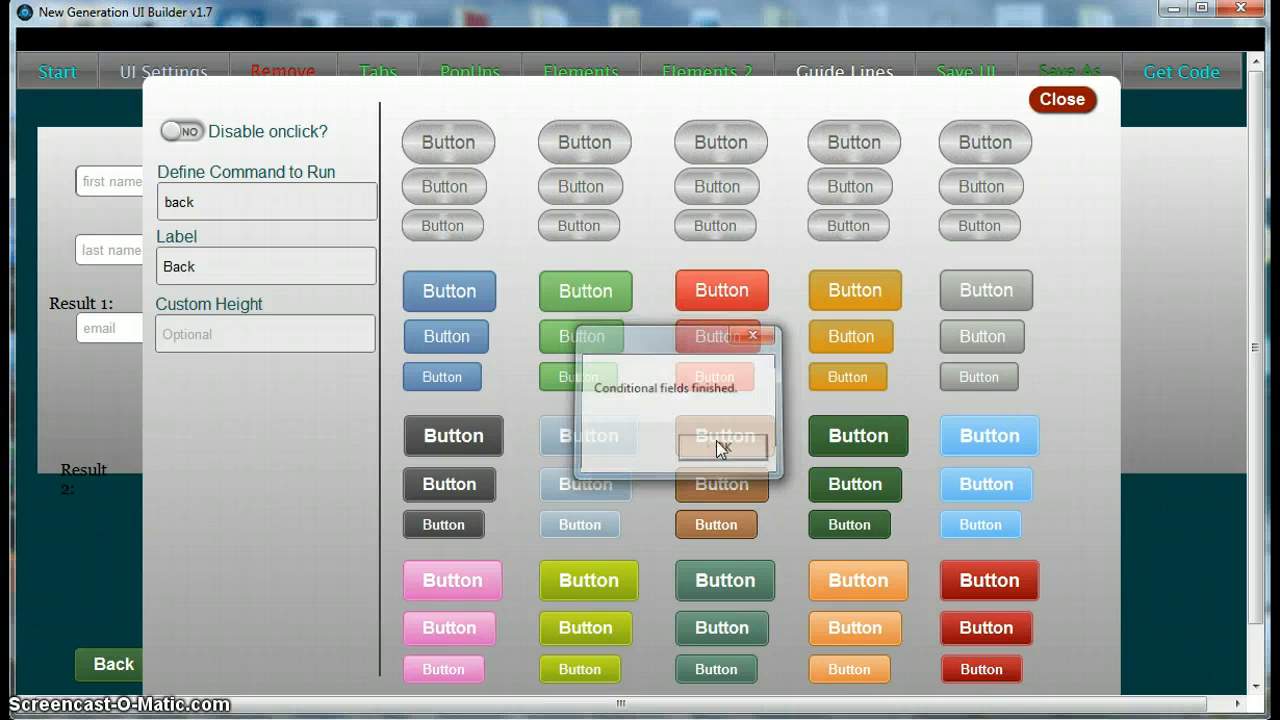
click(1060, 102)
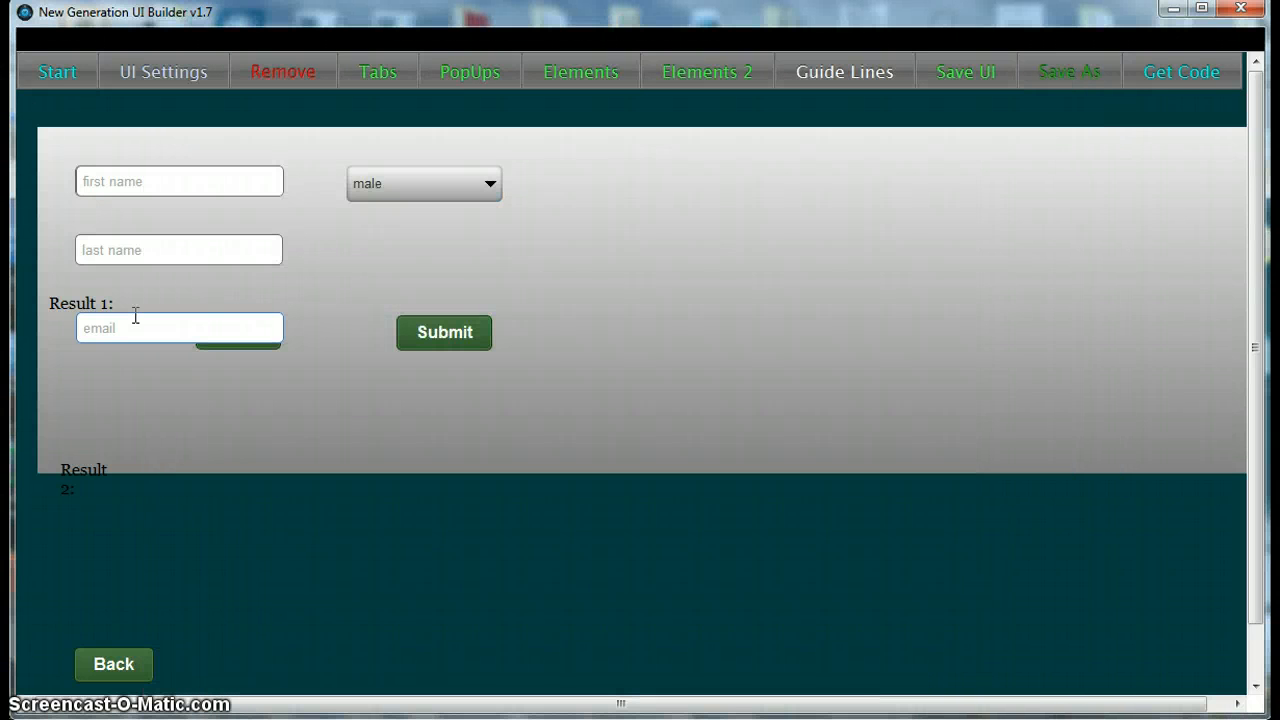
- Place Result 1, Result 2 and the Back button over the first name, last name and email boxes, and save the interface
drag(73, 300, 110, 178)
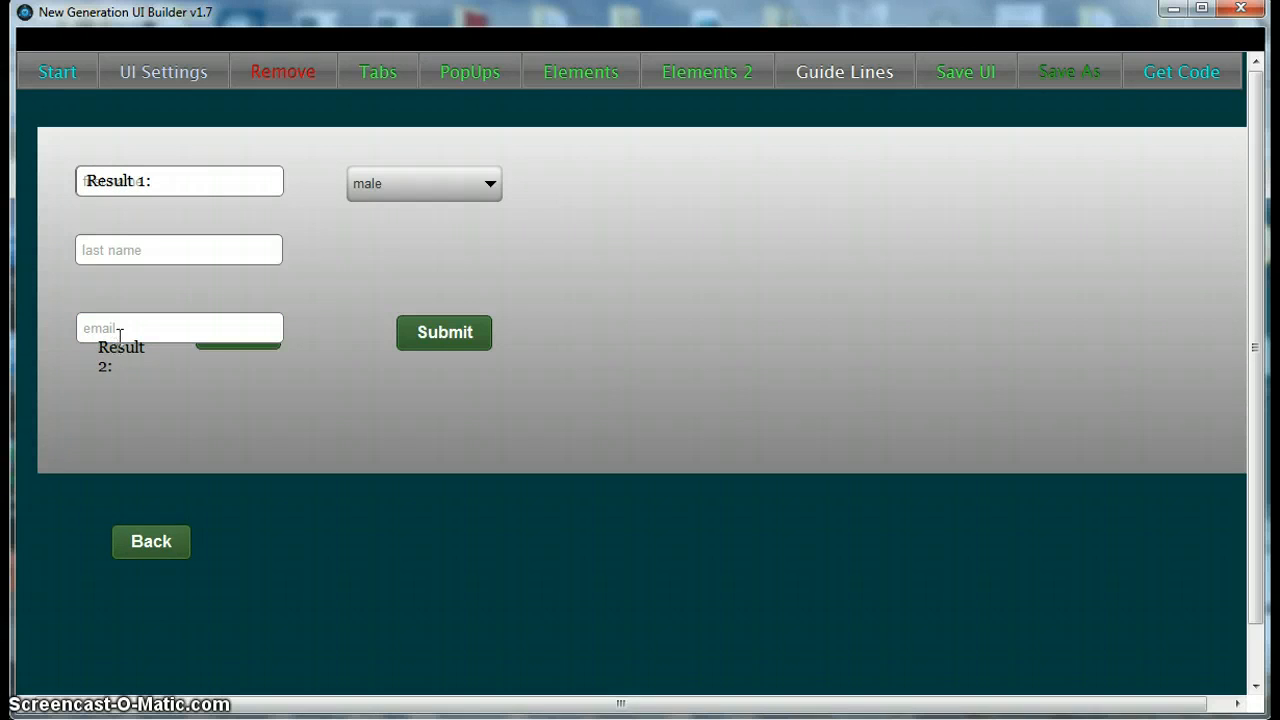
drag(119, 335, 101, 249)
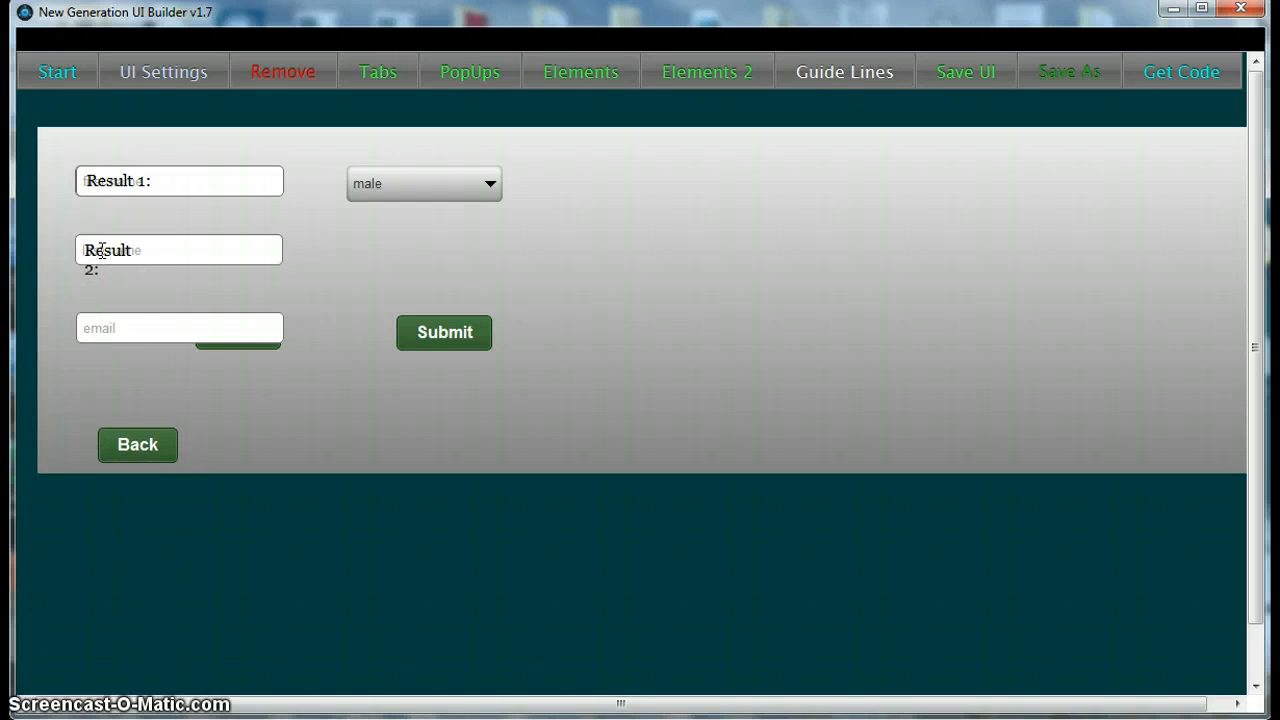
drag(125, 452, 103, 348)
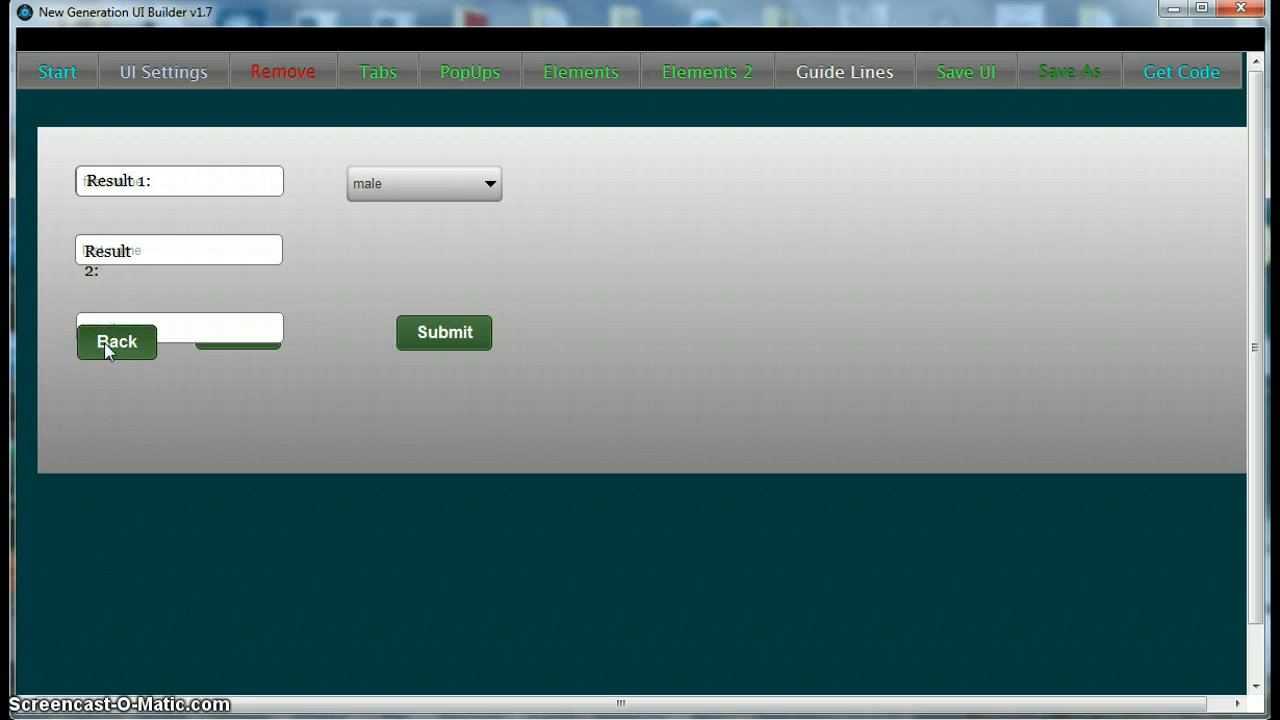
click(955, 78)
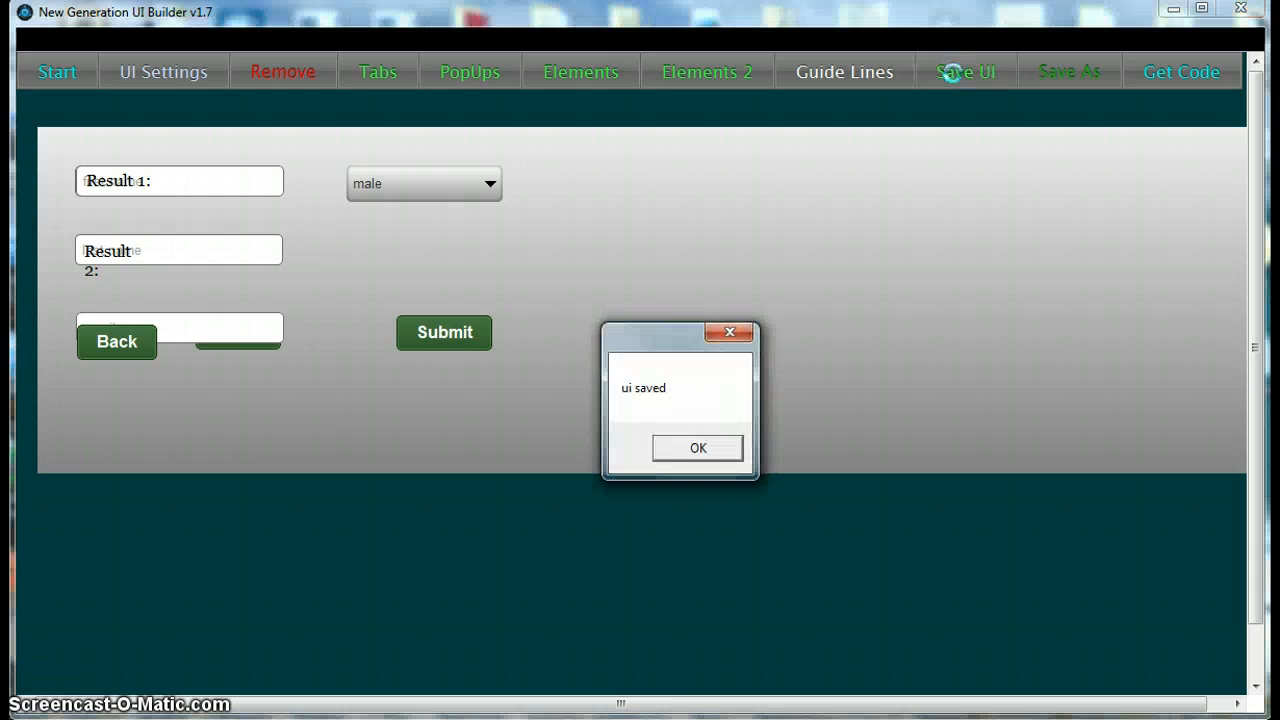
- Dismiss the save message, generate the interface's code, and copy the entire script from the ui text file
click(719, 449)
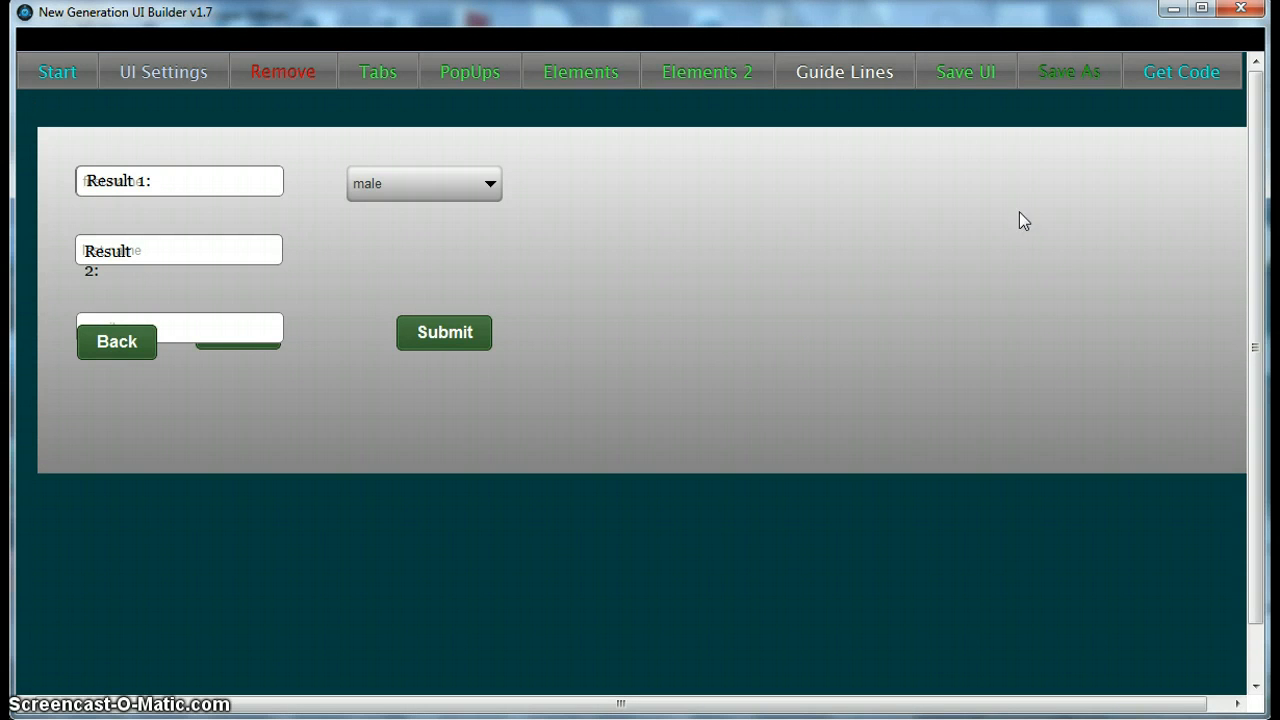
click(1165, 80)
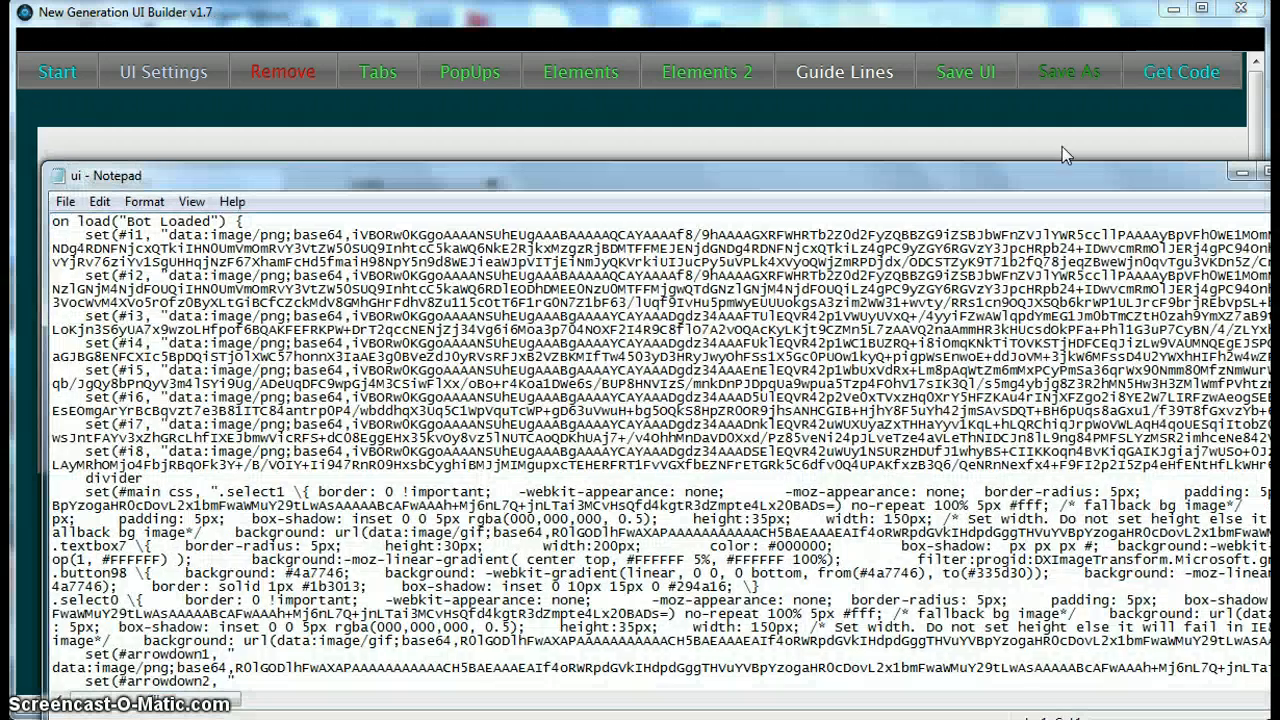
right_click(707, 310)
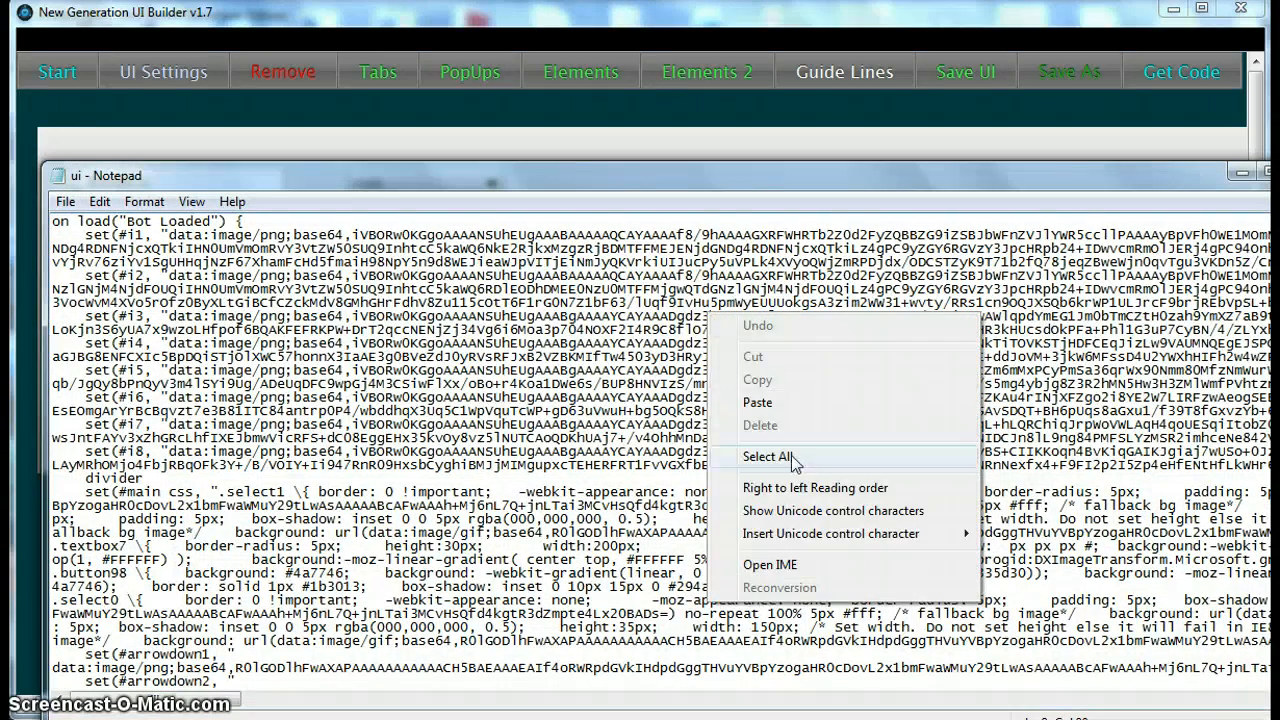
click(760, 456)
right_click(716, 336)
click(778, 403)
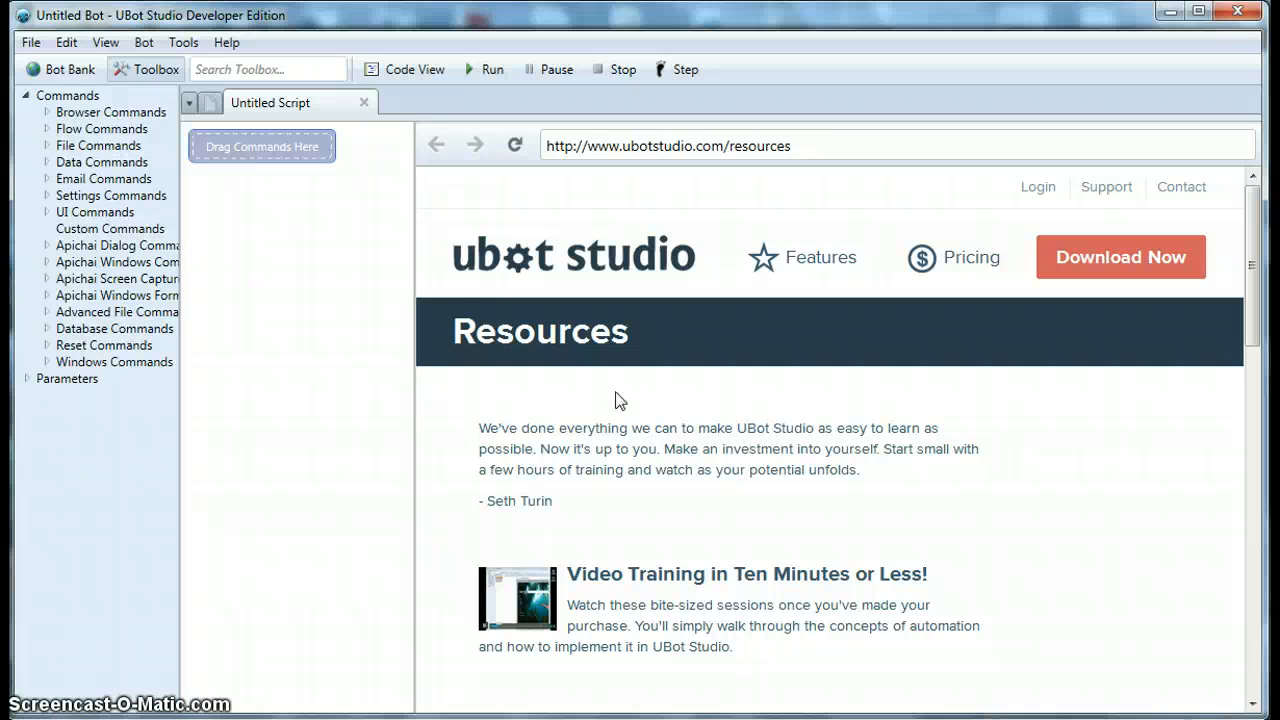
- Switch to UBot Studio, paste the copied interface code into the untitled script's code view, and return to node view
click(407, 69)
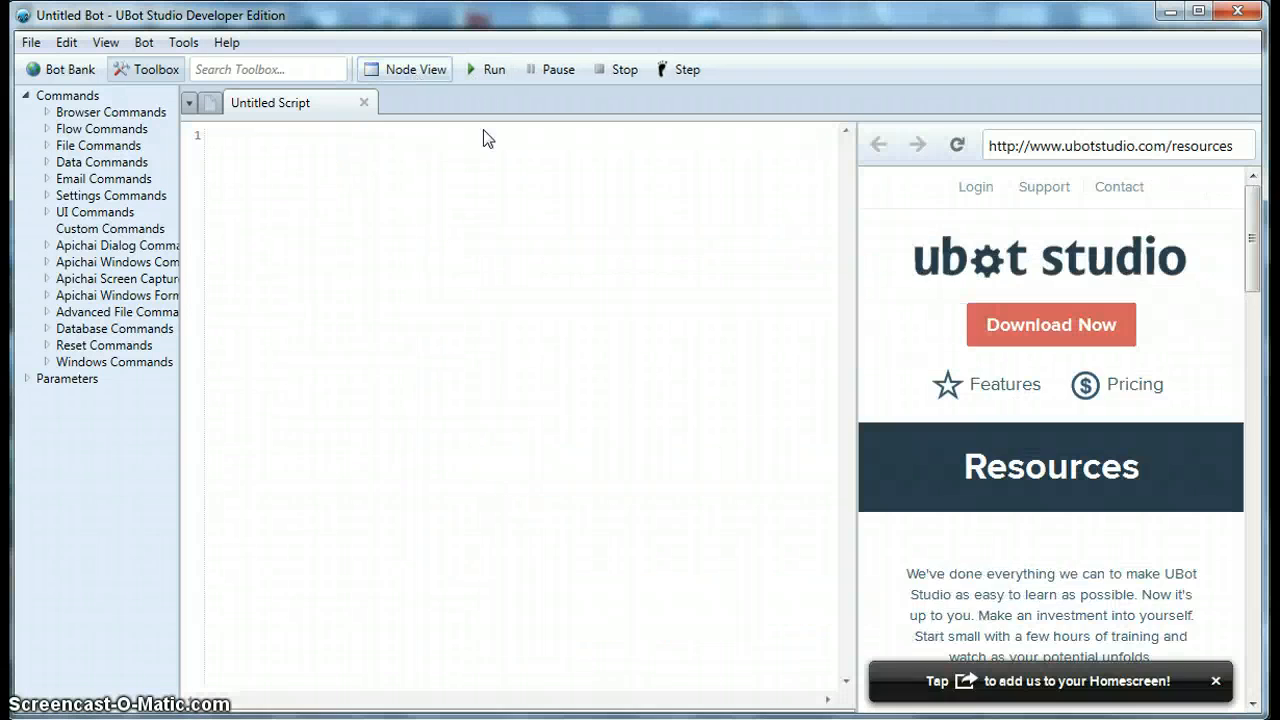
right_click(427, 156)
click(491, 264)
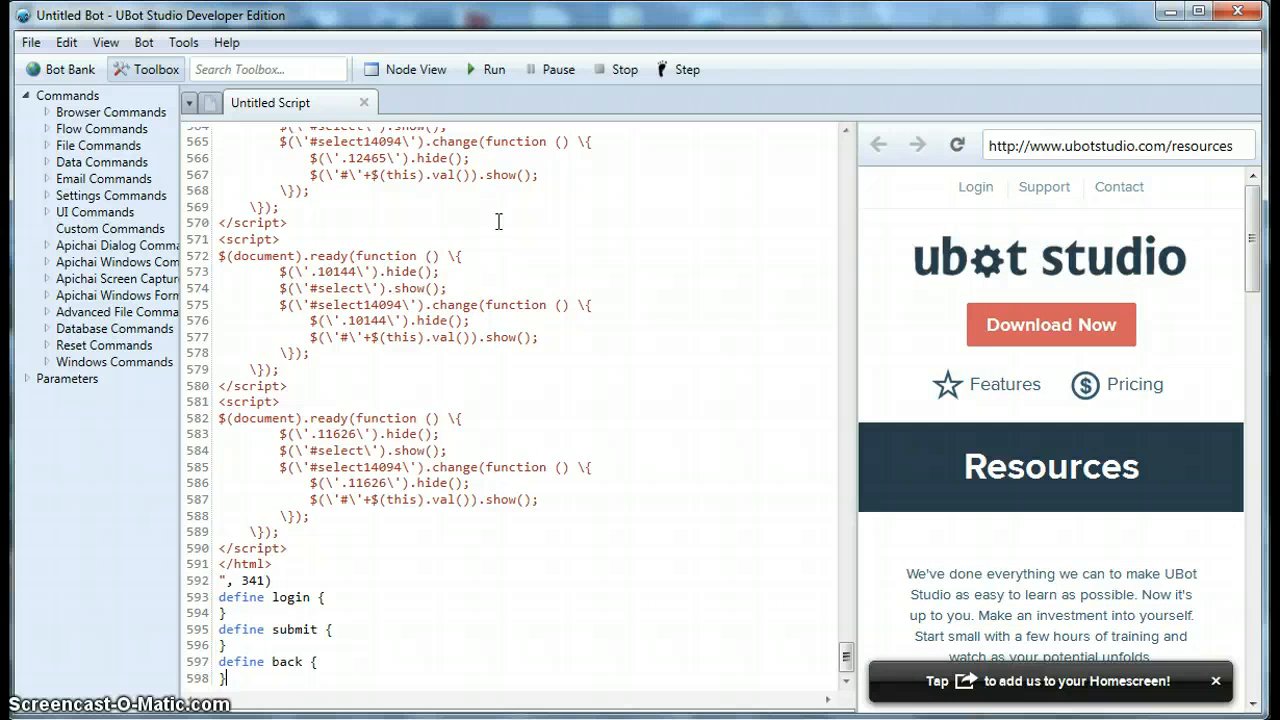
click(418, 72)
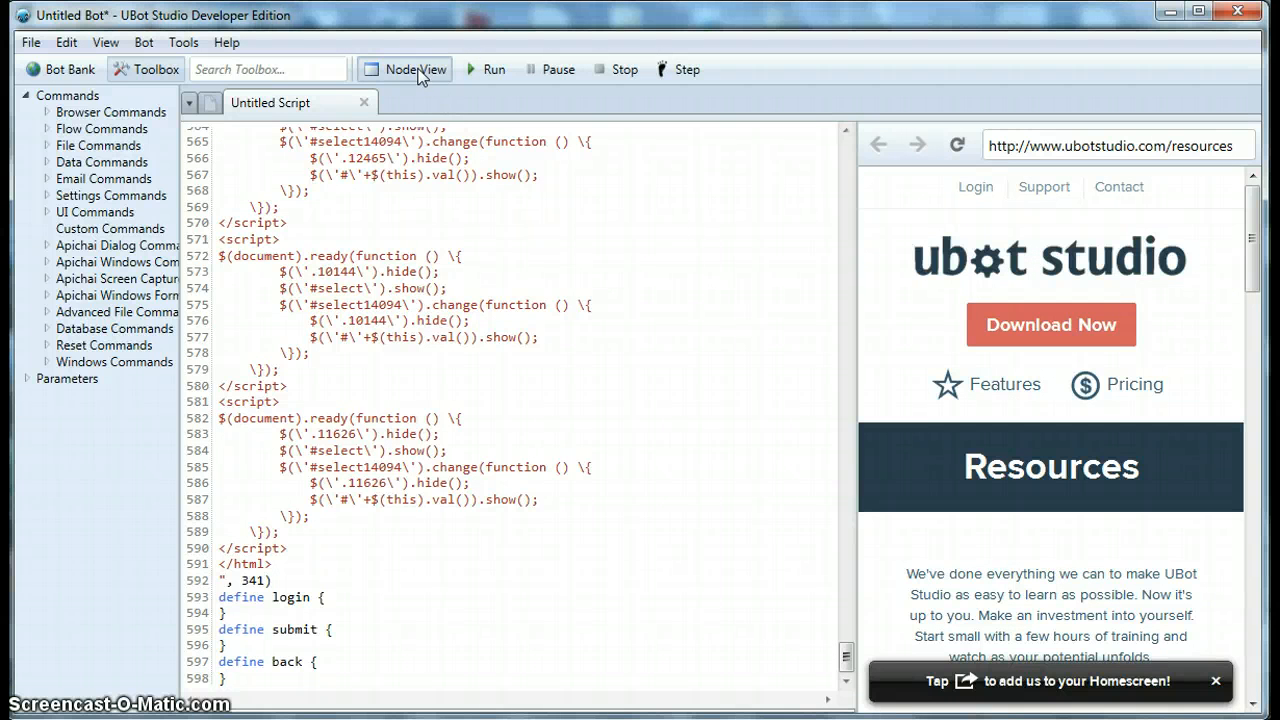
click(418, 74)
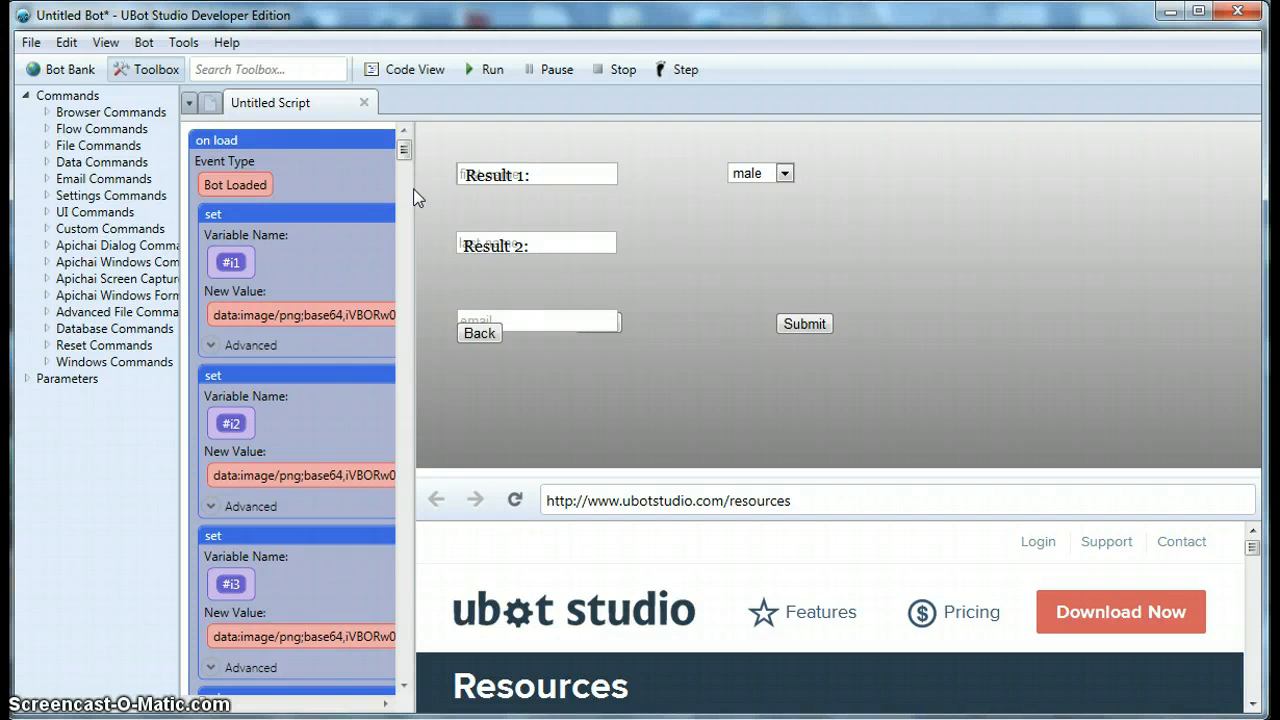
- Widen the script area and add a set command at the start of on load that sets #refresh to login
drag(420, 189, 513, 205)
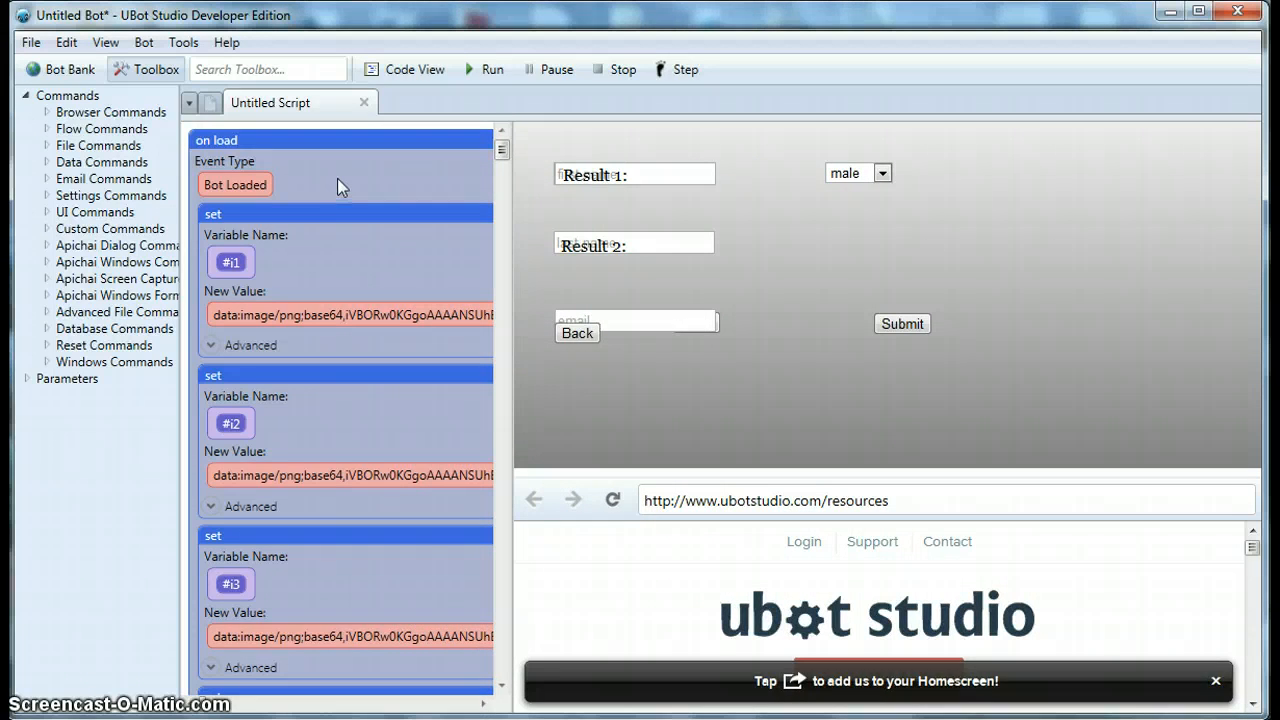
click(275, 67)
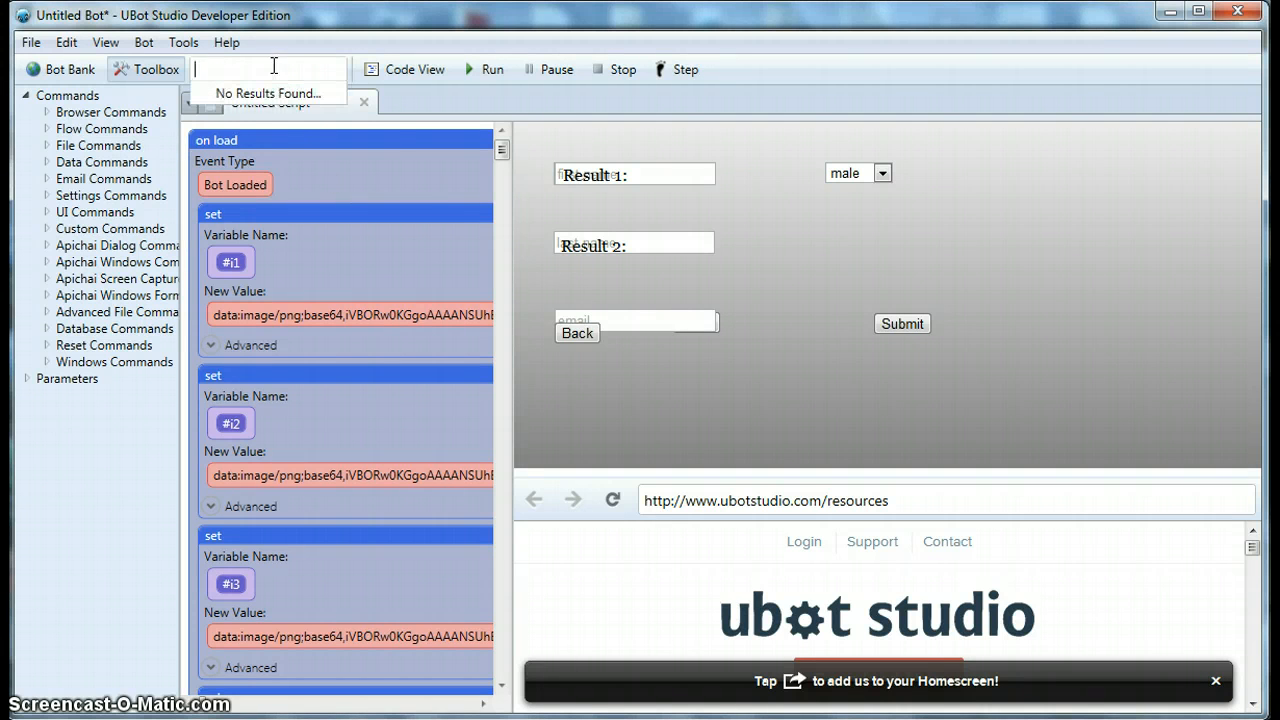
text(se)
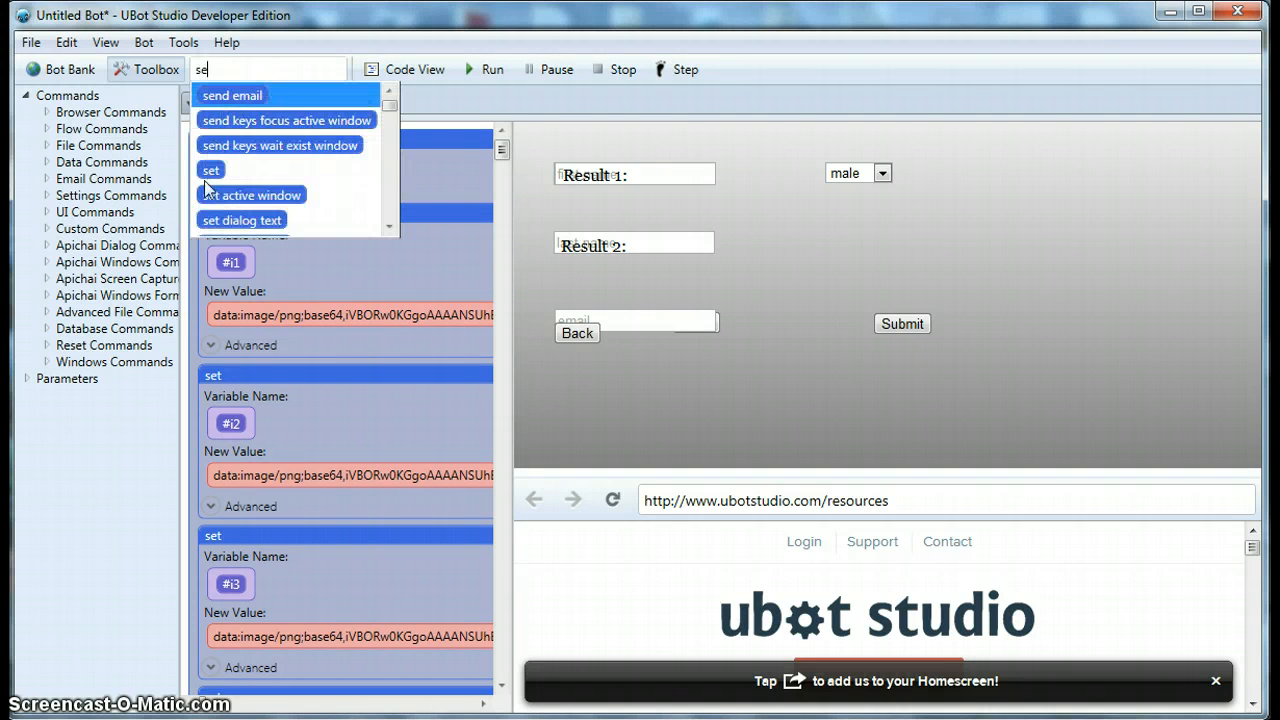
drag(213, 172, 266, 210)
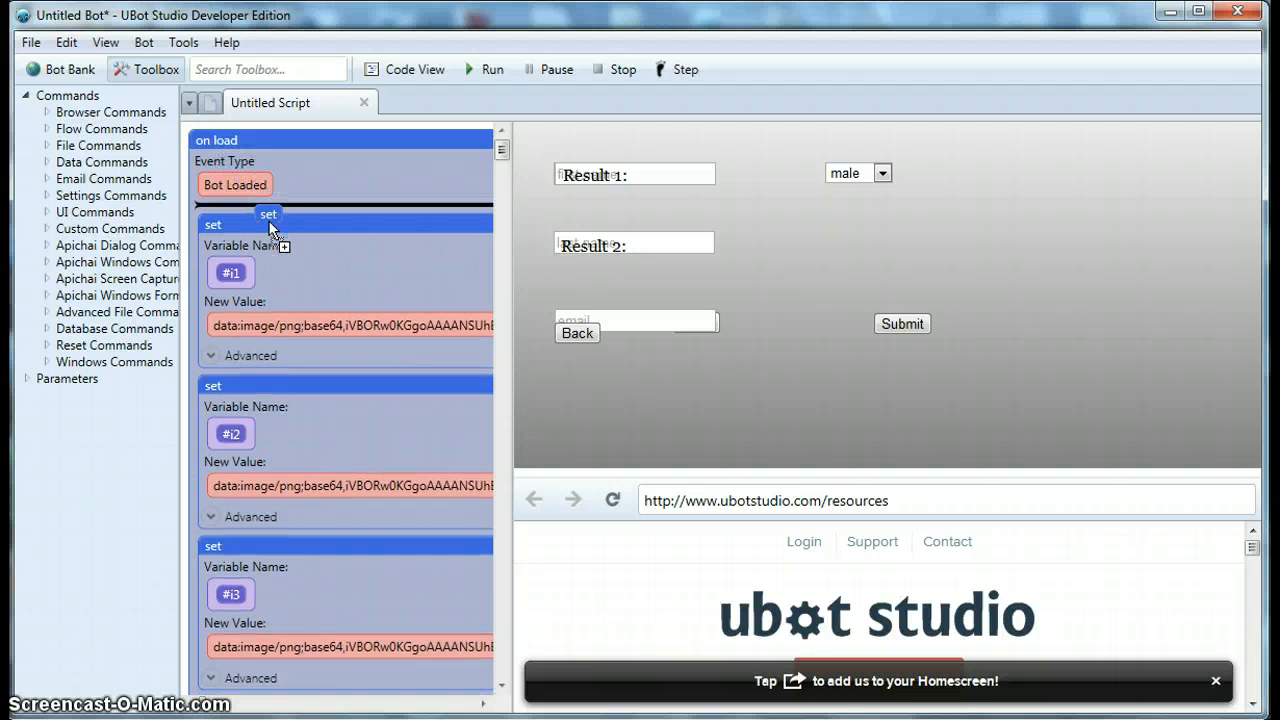
drag(269, 222, 272, 228)
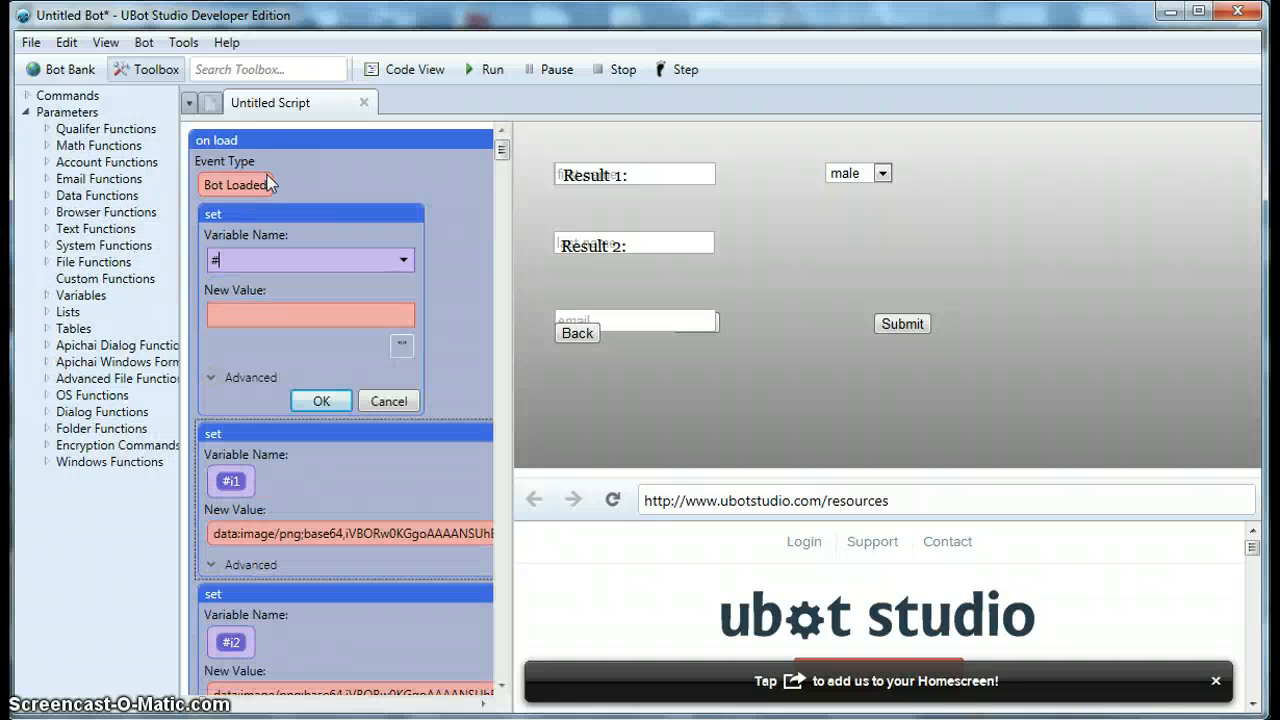
text(refresh)
click(303, 314)
click(321, 400)
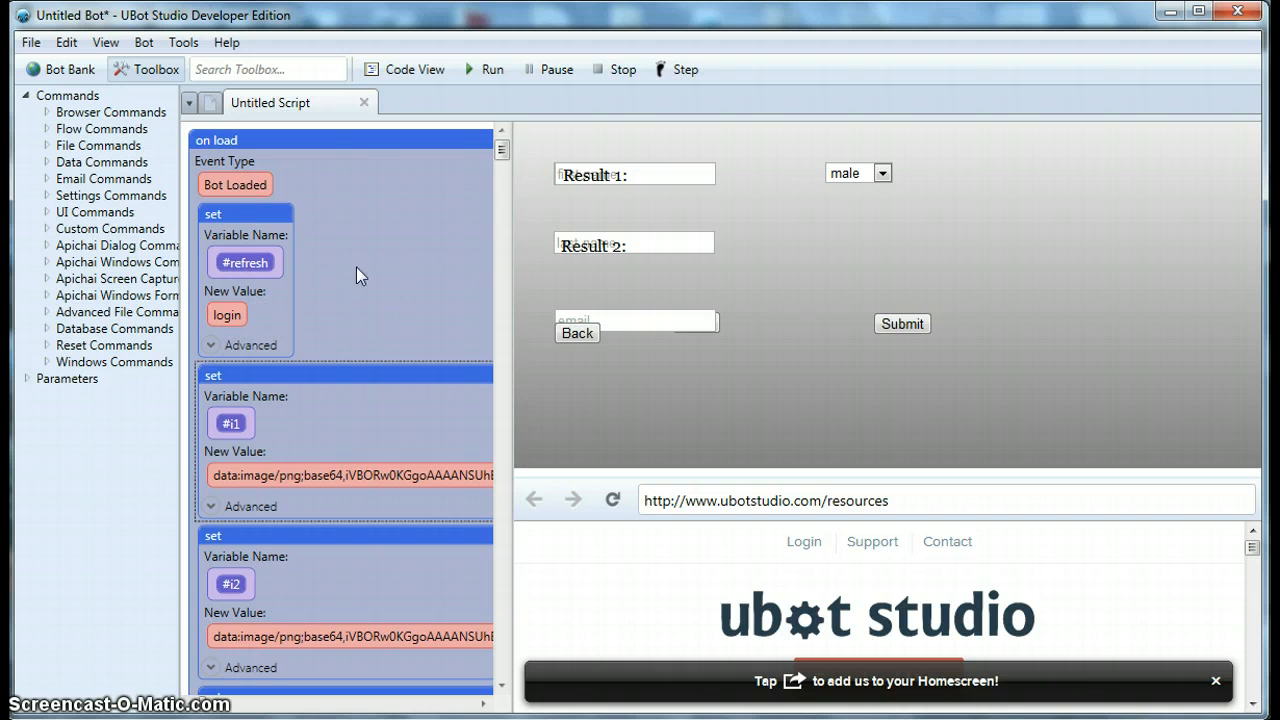
click(31, 44)
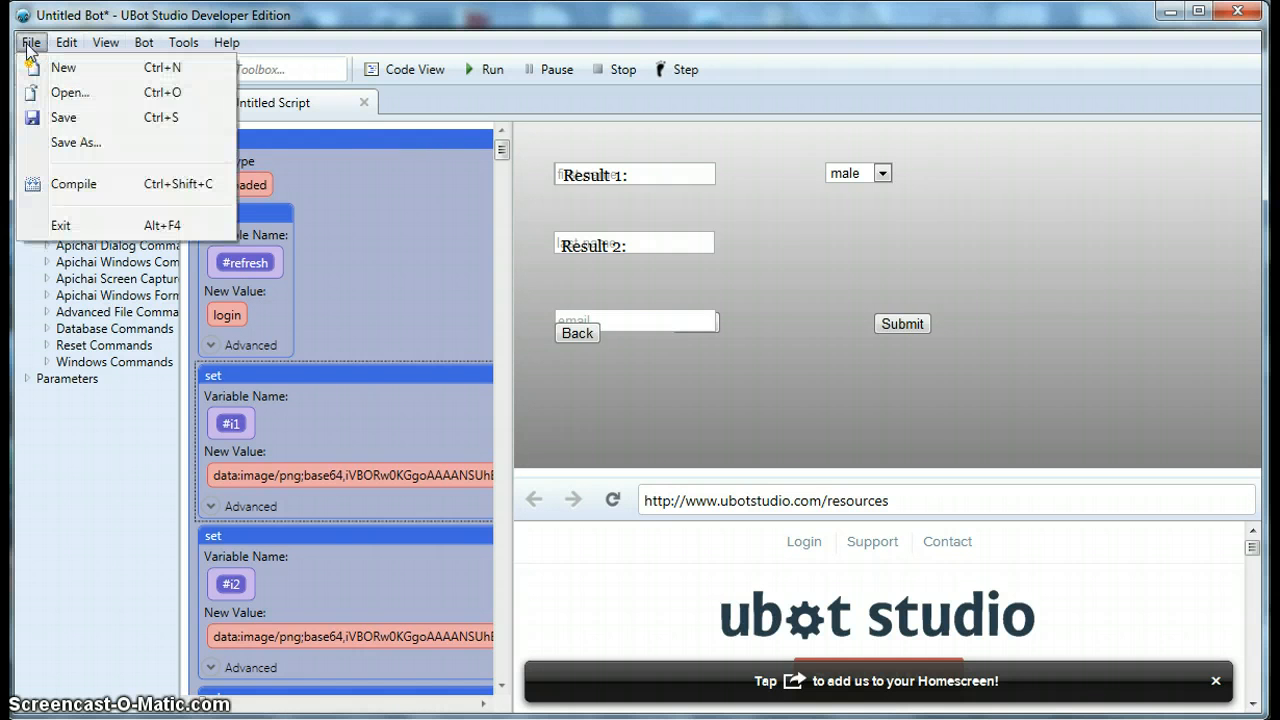
click(63, 145)
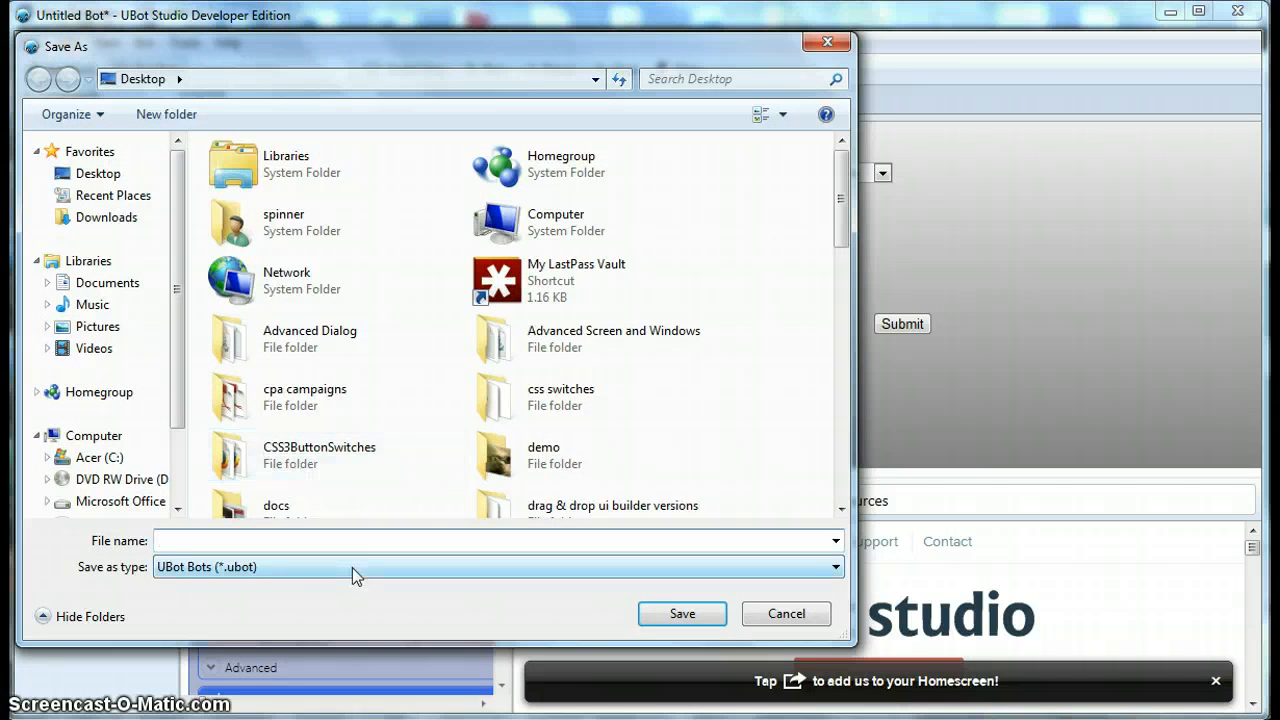
text(demo)
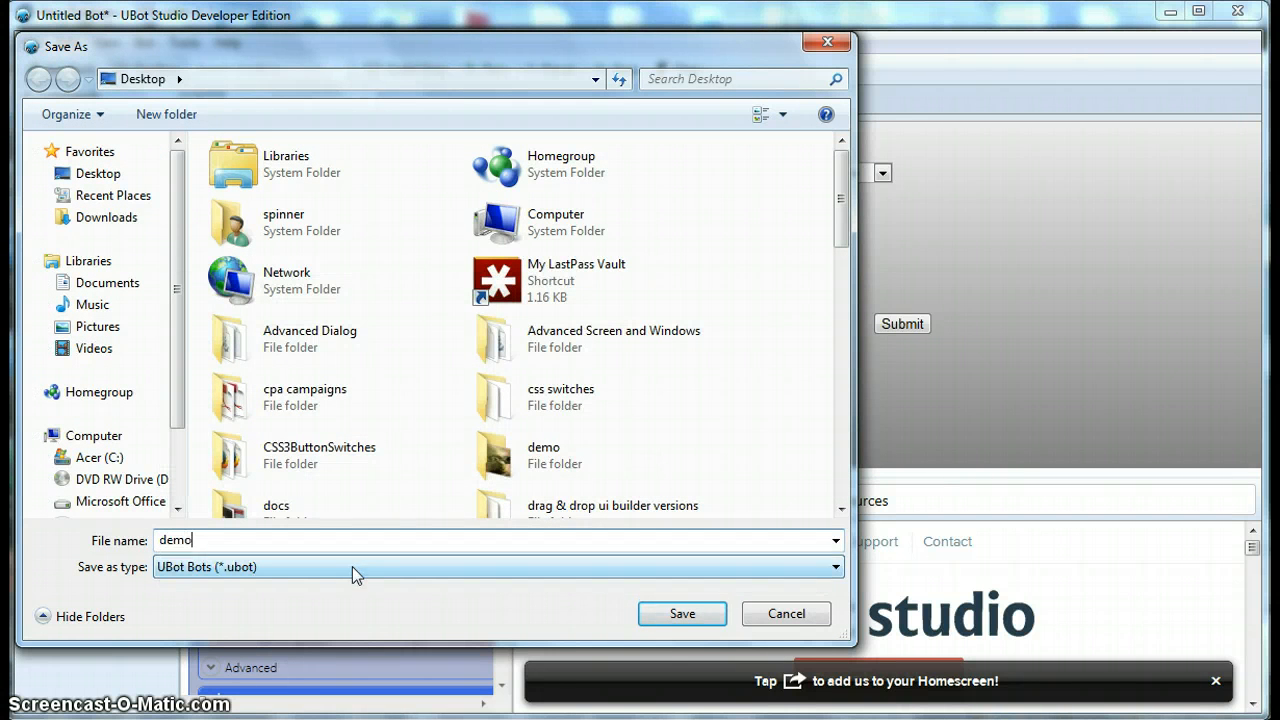
click(668, 612)
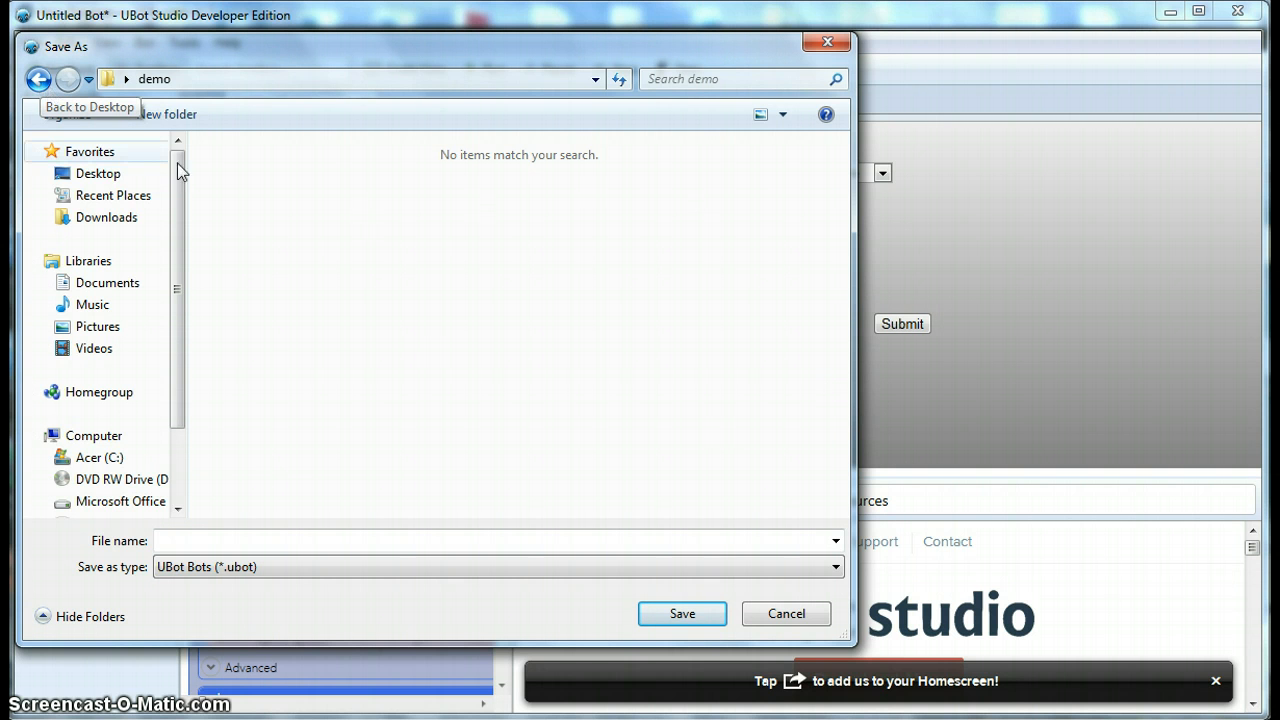
click(828, 42)
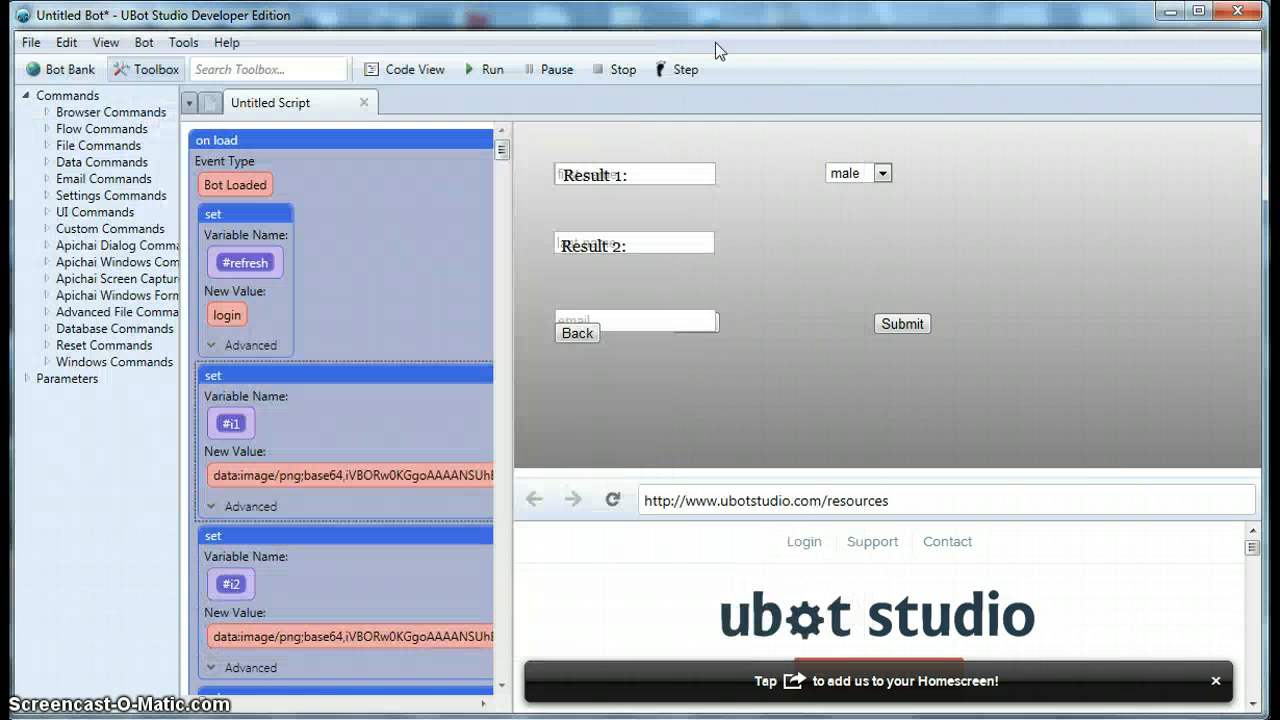
- Save the bot on the Desktop as zz, replacing the existing zz.ubot file
click(31, 42)
click(85, 142)
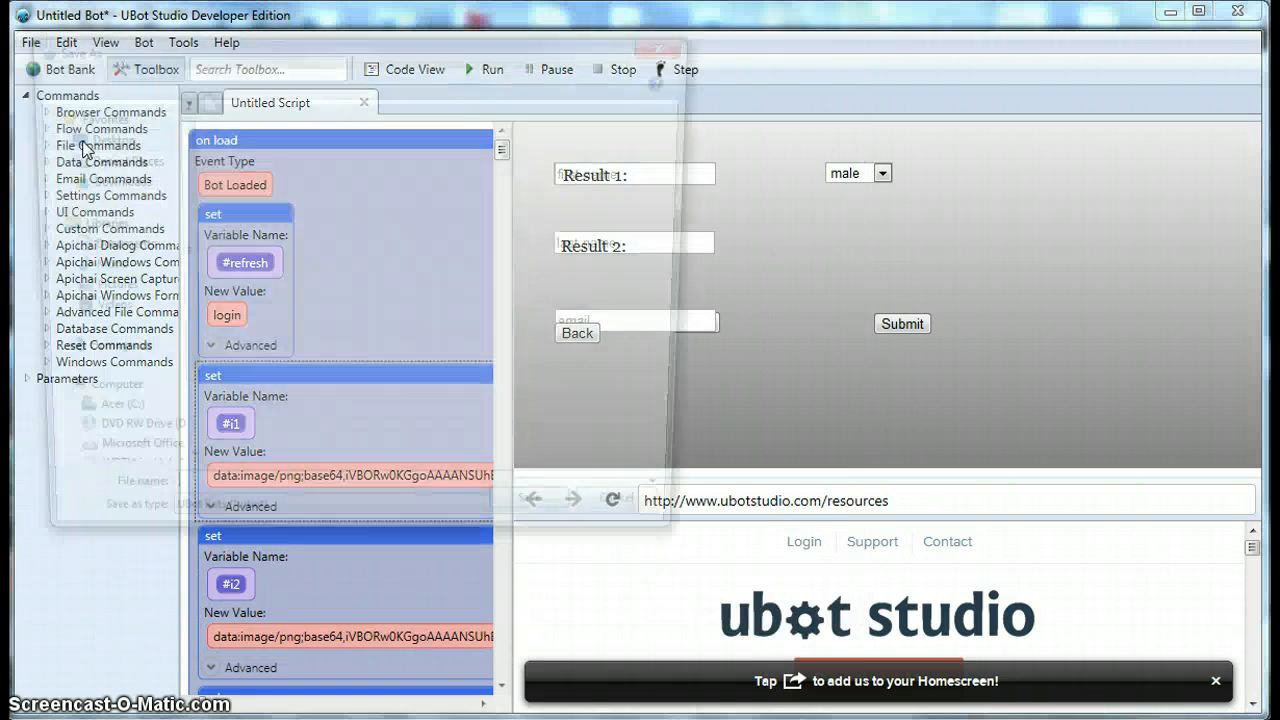
text(d)
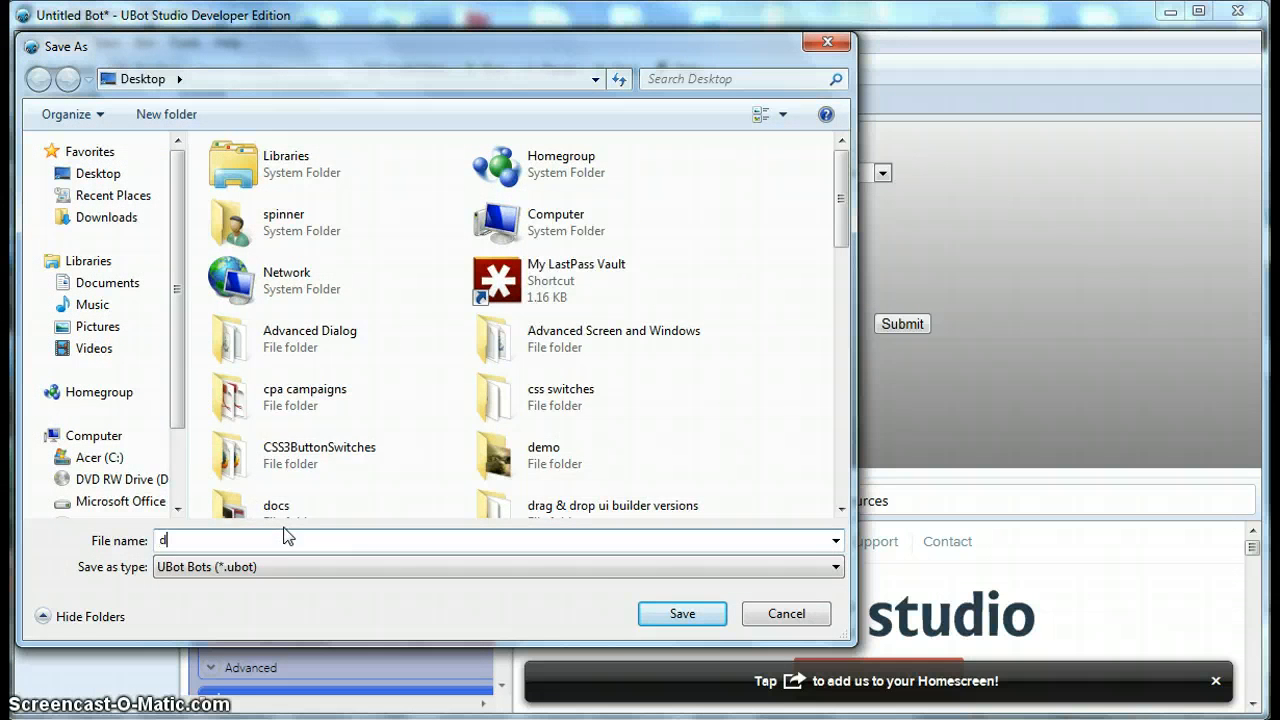
text(emo)
click(712, 614)
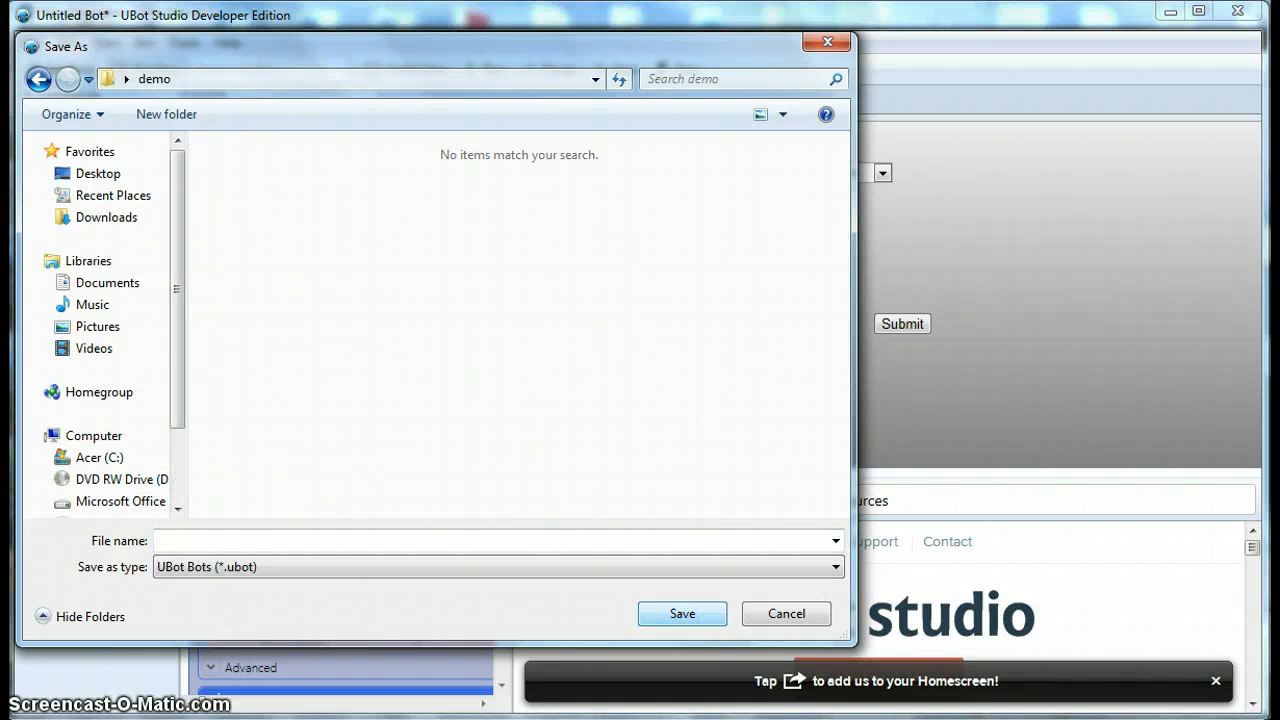
click(38, 79)
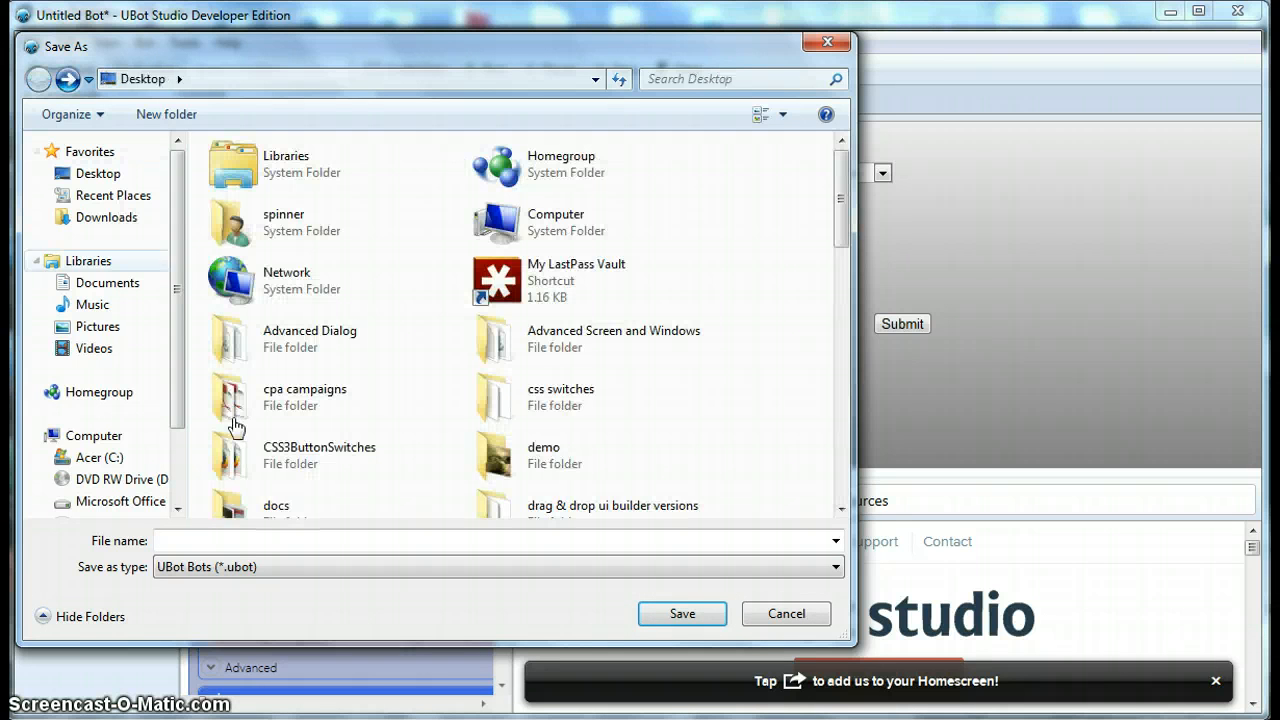
click(238, 540)
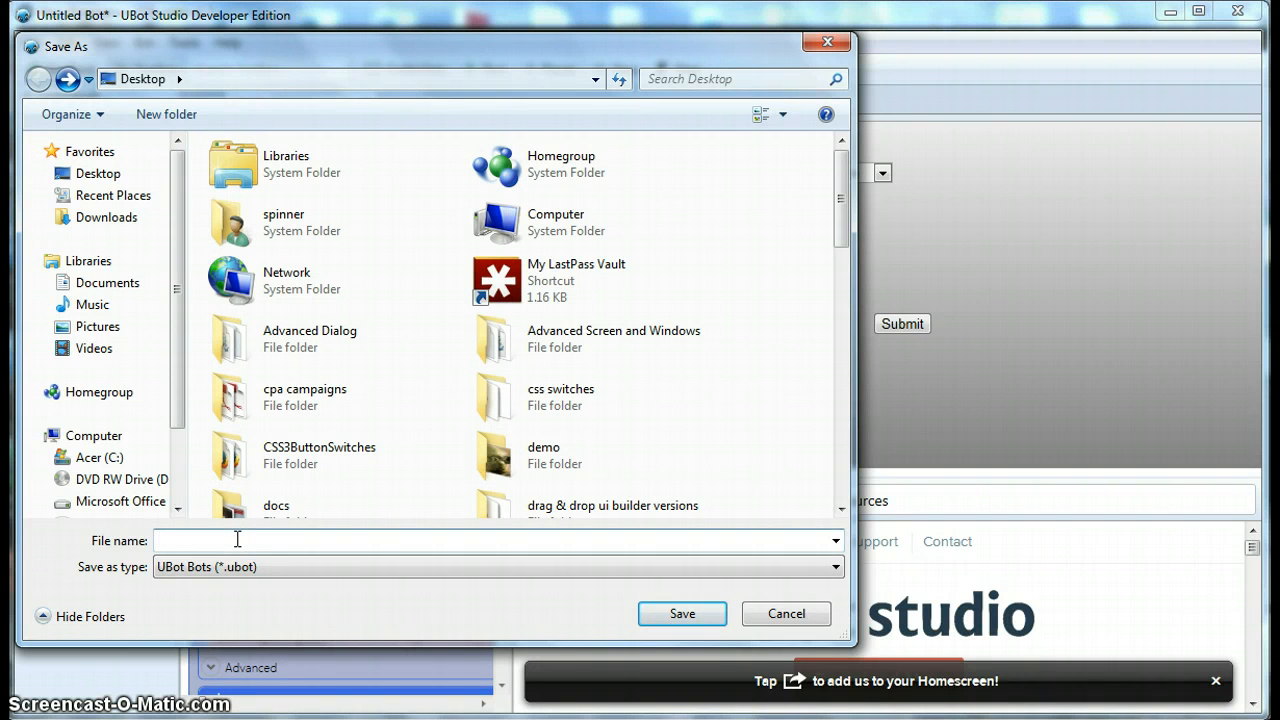
drag(838, 222, 843, 470)
double_click(495, 488)
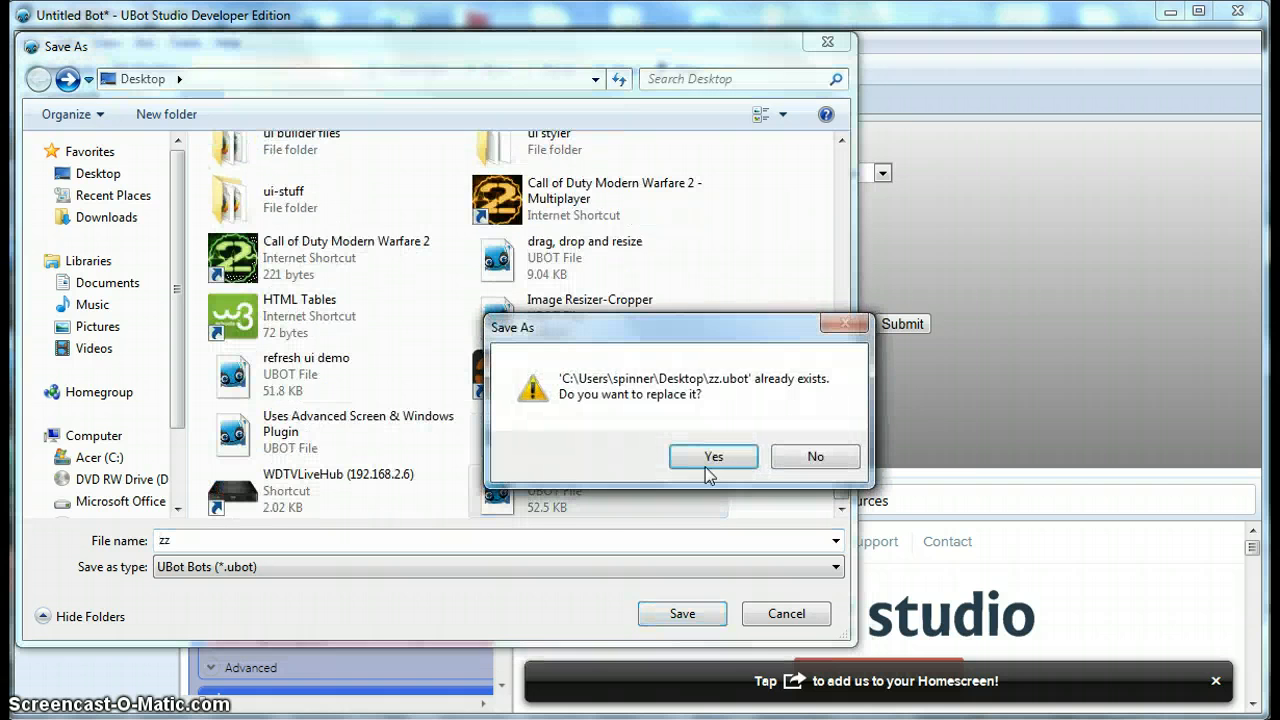
click(705, 458)
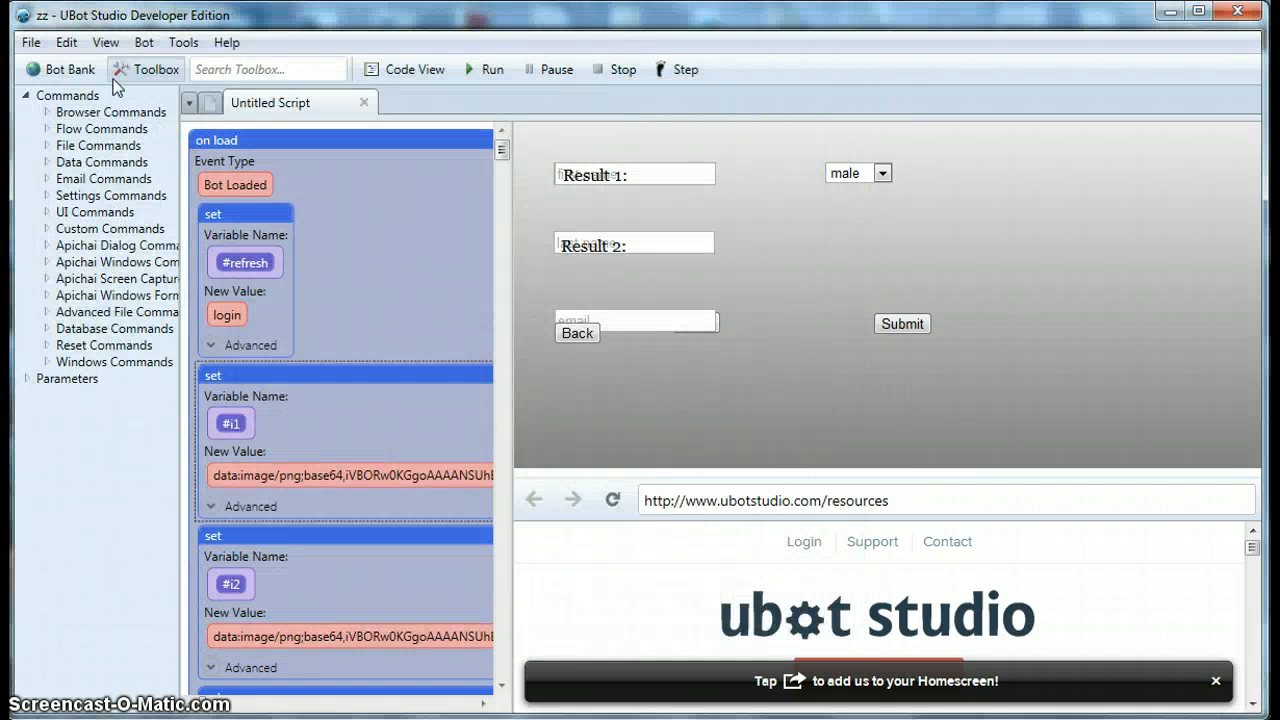
- Reopen the zz bot from the Desktop
click(31, 42)
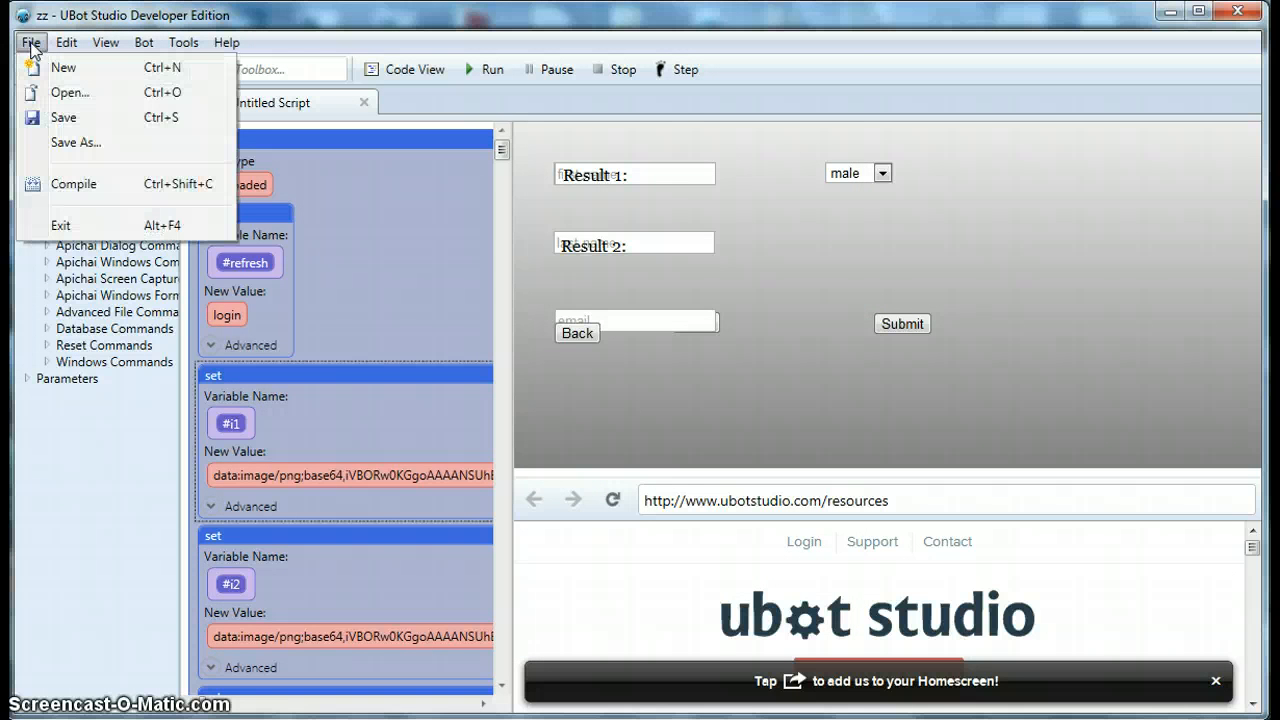
click(66, 97)
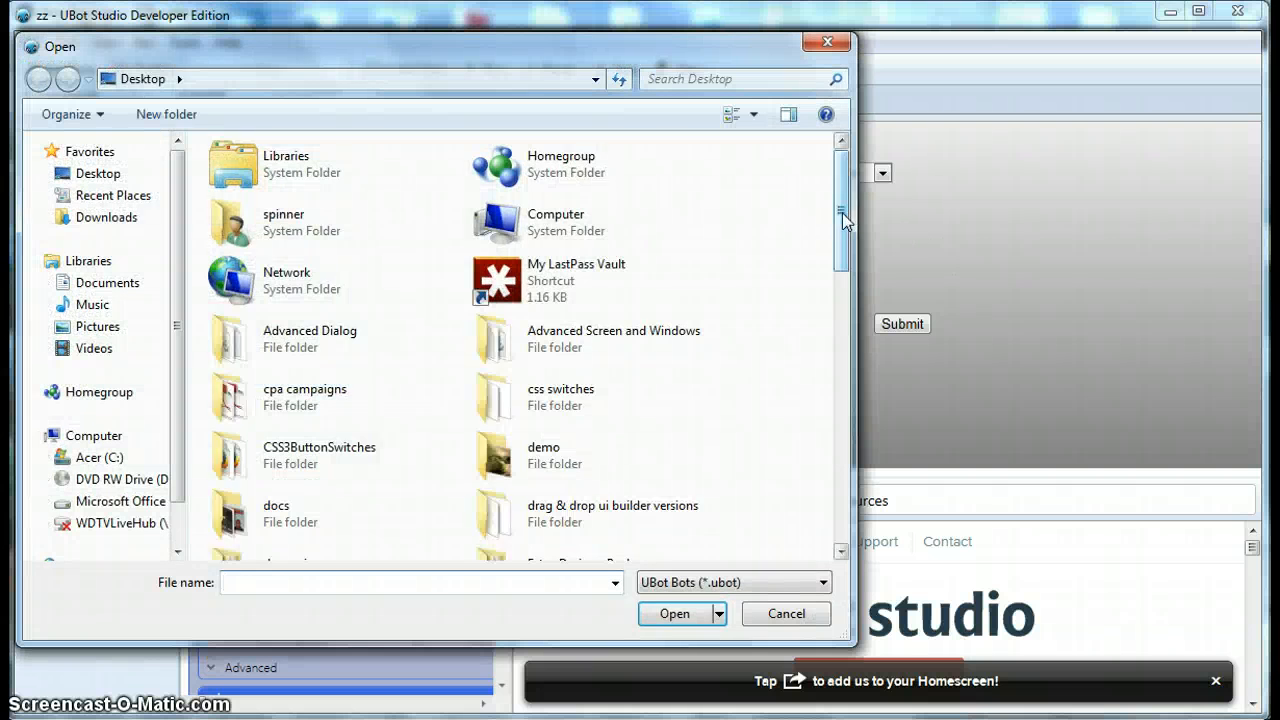
drag(842, 213, 845, 507)
double_click(534, 538)
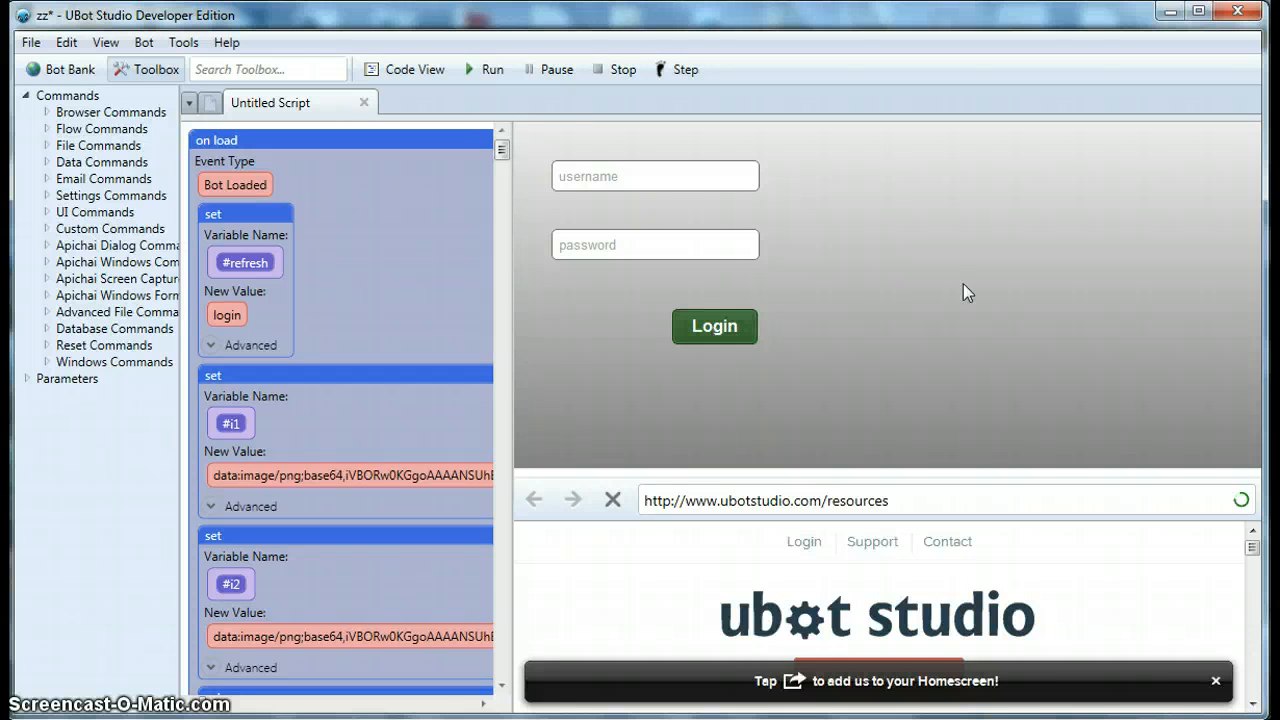
- Collapse the on load and ui html panel nodes, and copy the set #refresh command from on load into define login
double_click(344, 174)
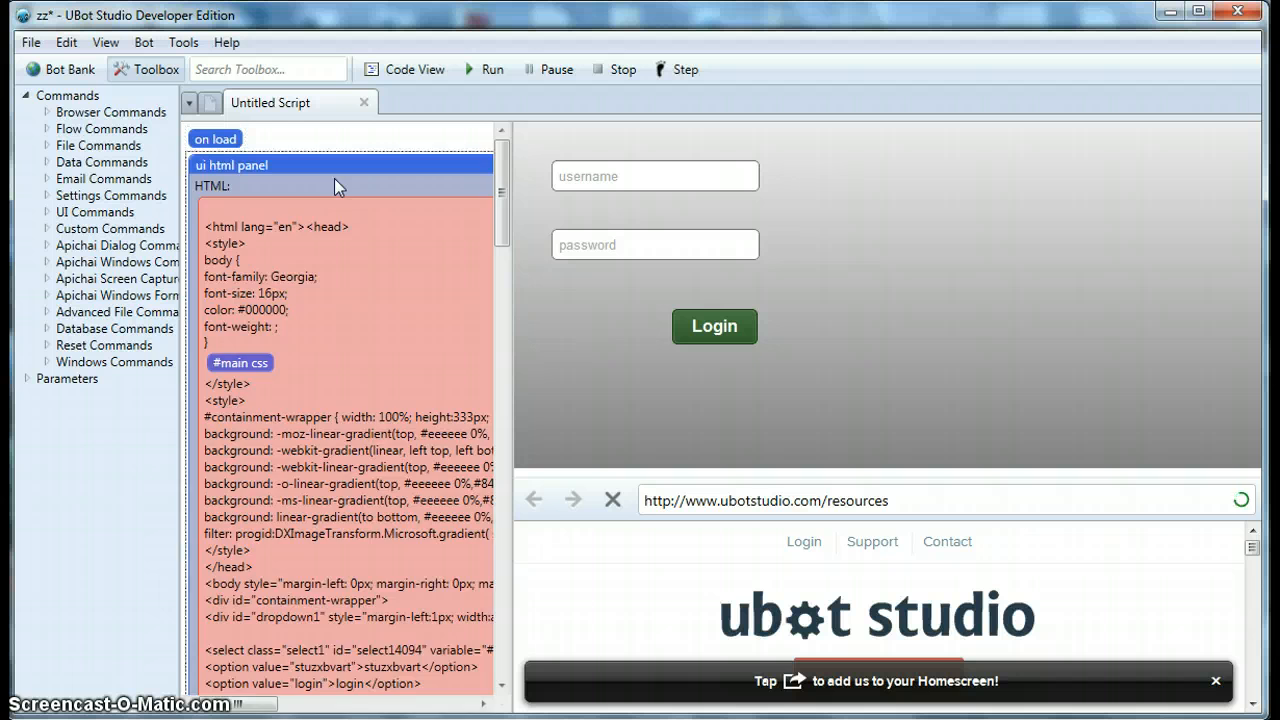
double_click(335, 177)
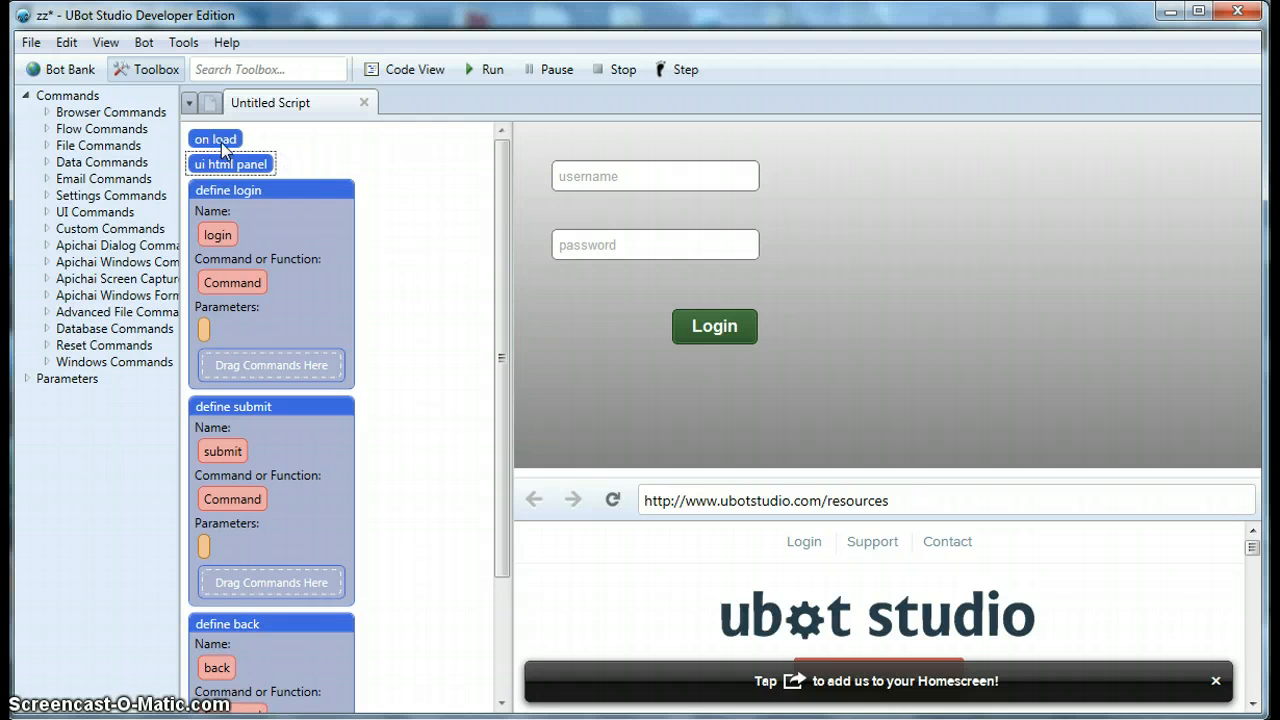
double_click(221, 142)
right_click(245, 213)
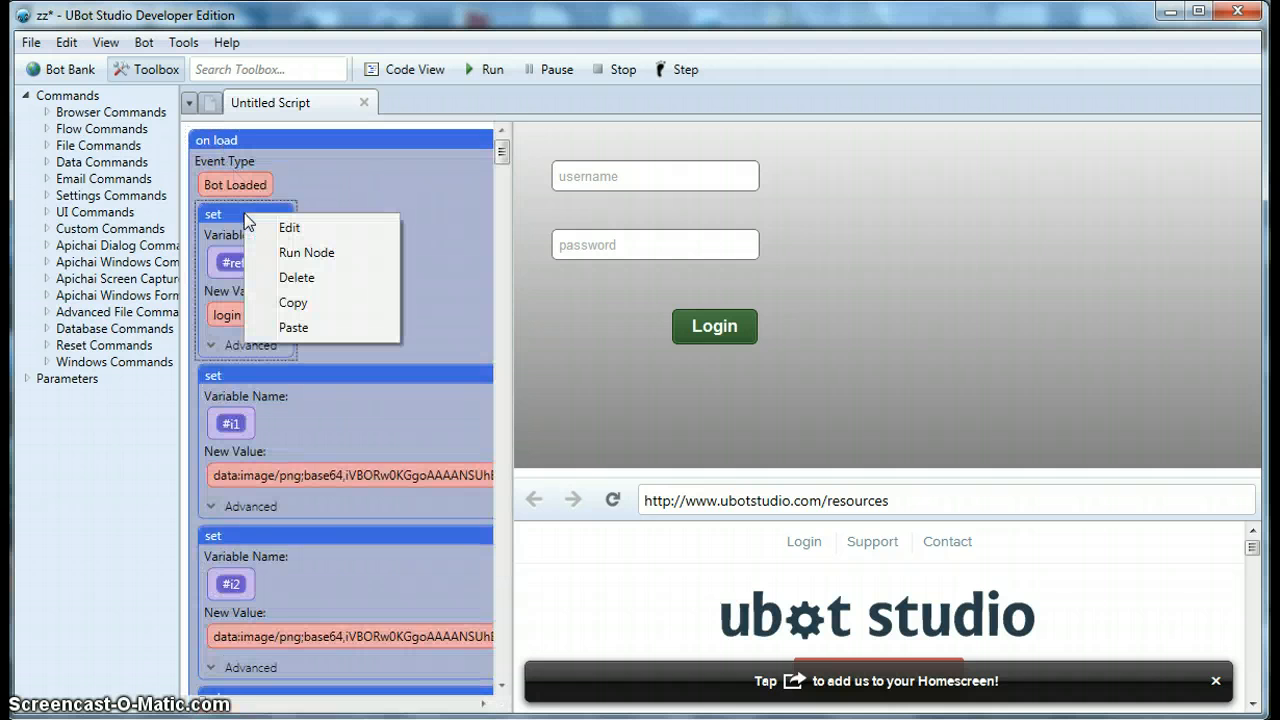
click(296, 302)
double_click(358, 204)
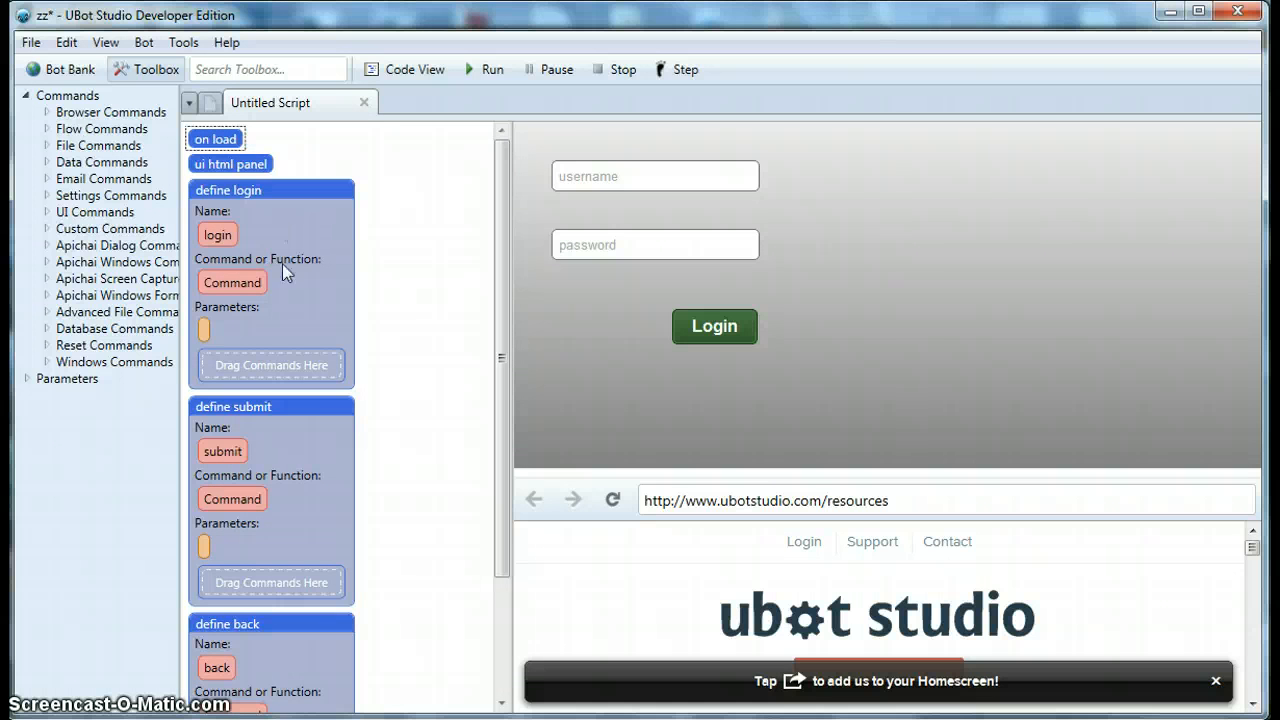
click(277, 355)
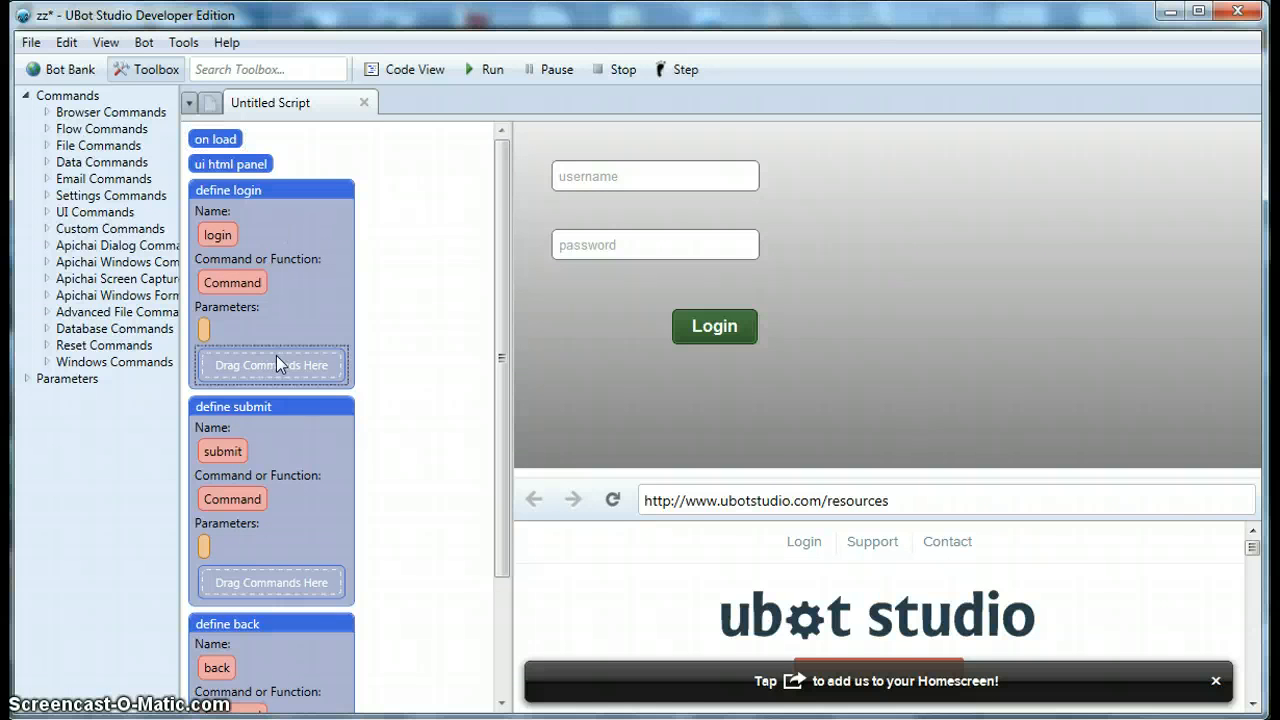
key(ctrl+v)
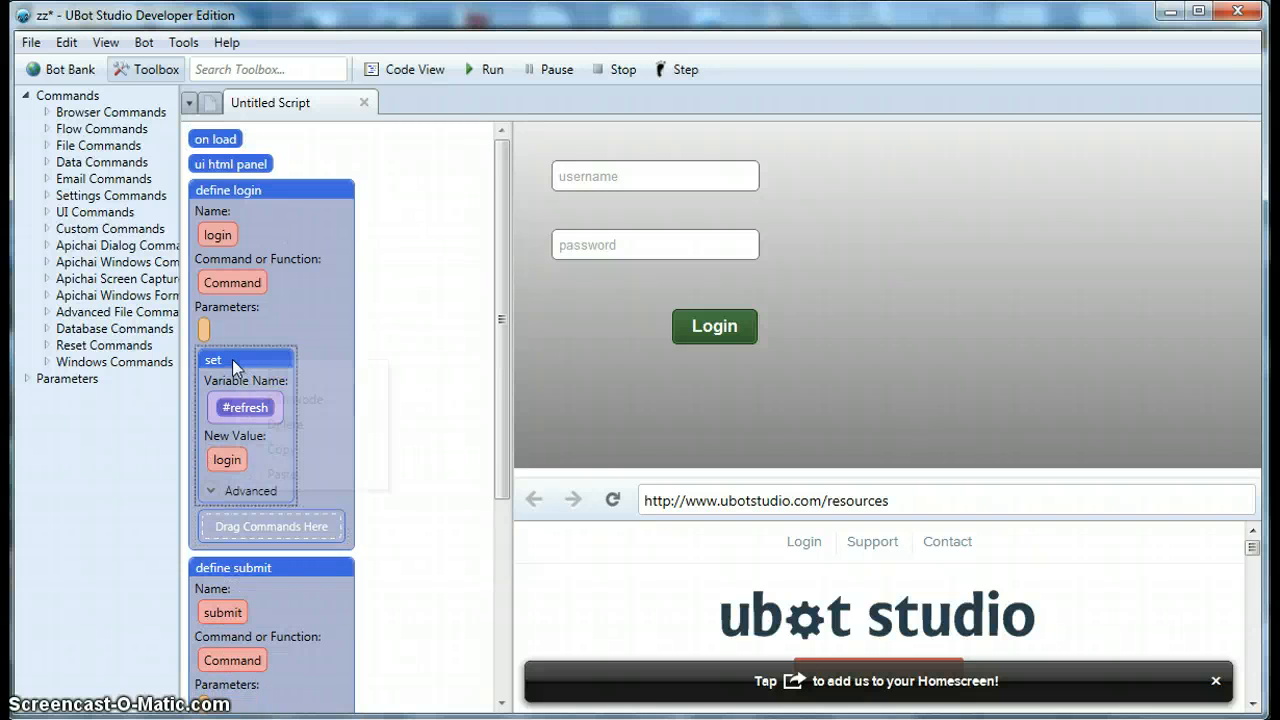
- Change the new value of the set #refresh command in define login to submit
right_click(232, 359)
click(279, 376)
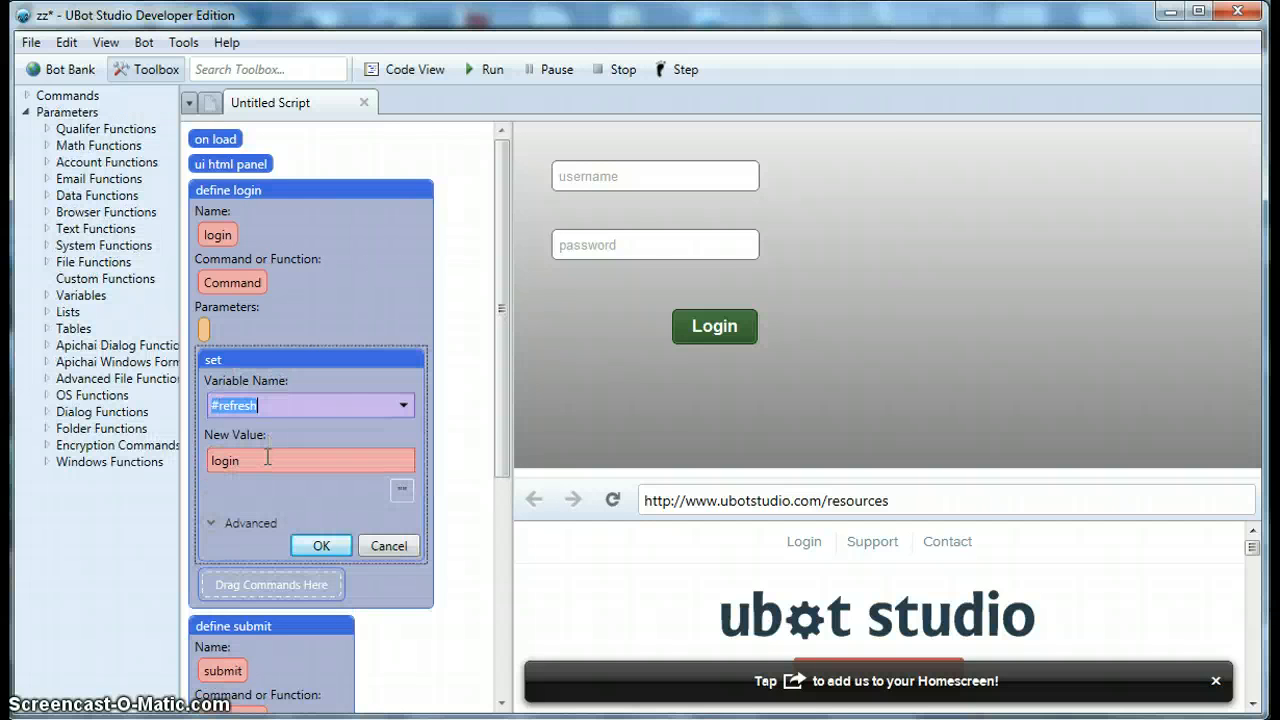
drag(246, 457, 225, 457)
text(ubmit)
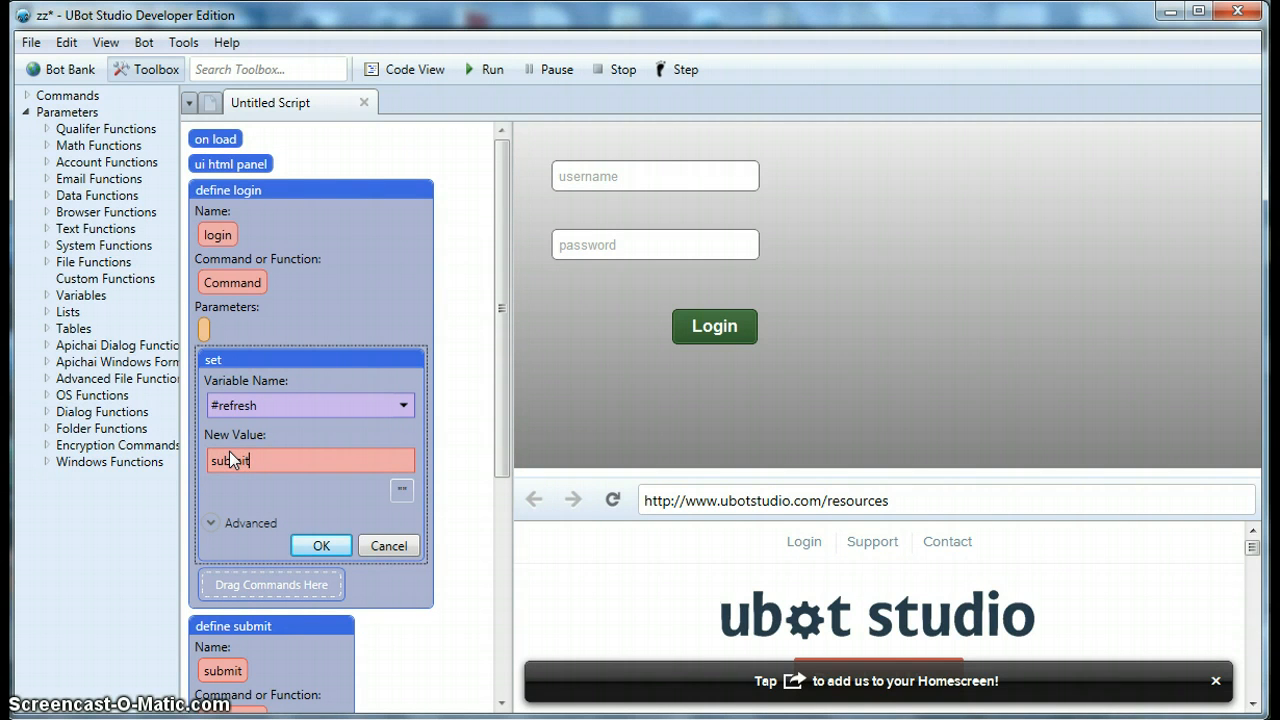
click(321, 545)
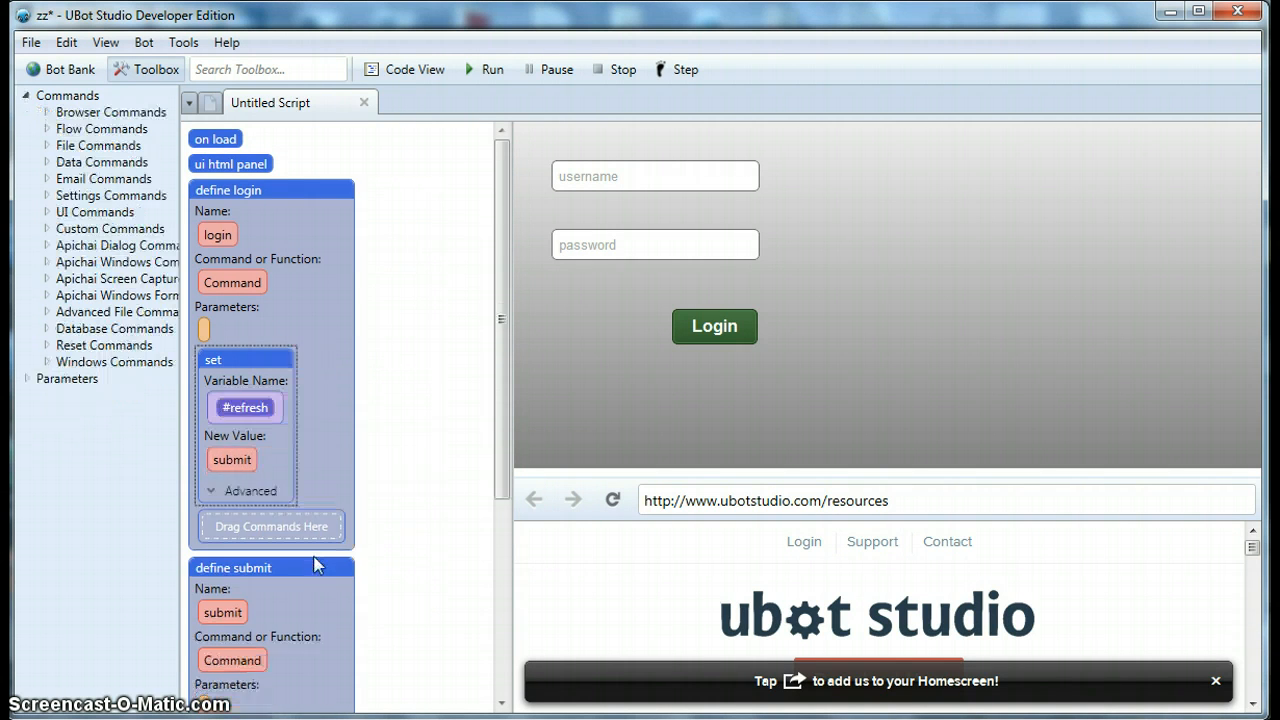
- Paste the copied set #refresh command into define submit and change its new value to result
scroll(435, 592, down, 4)
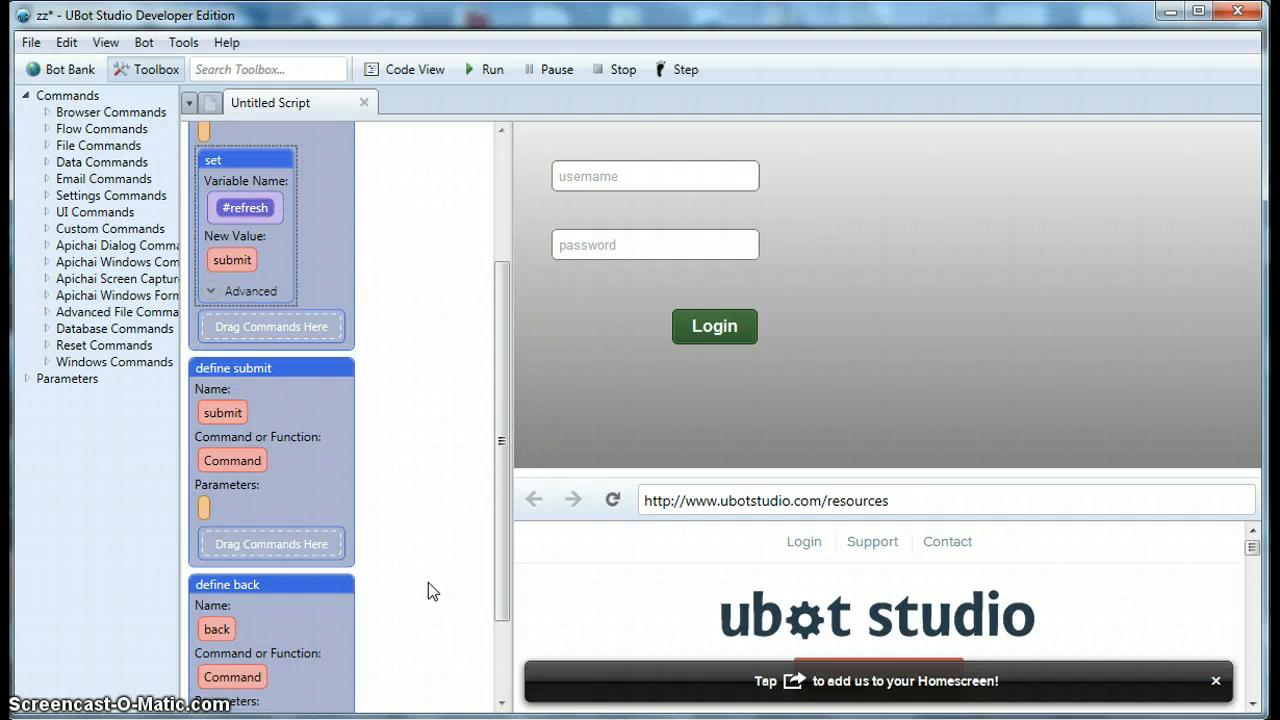
click(288, 547)
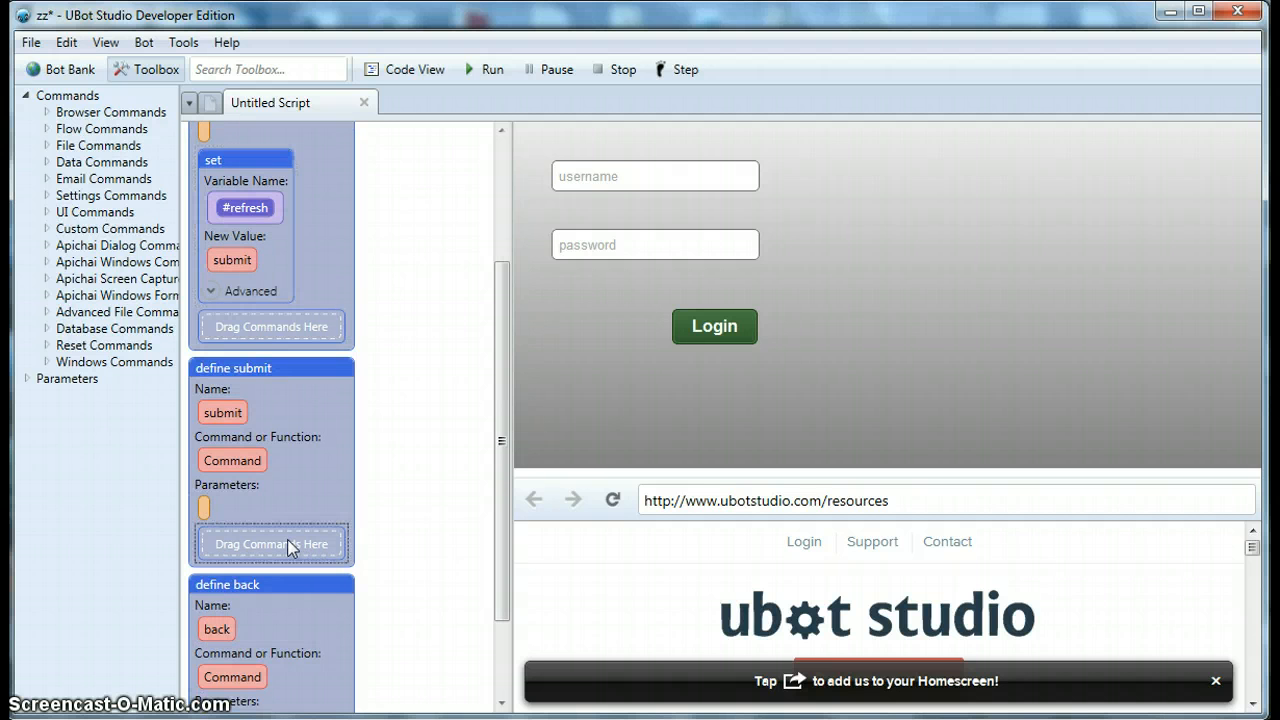
key(ctrl+v)
scroll(360, 520, down, 2)
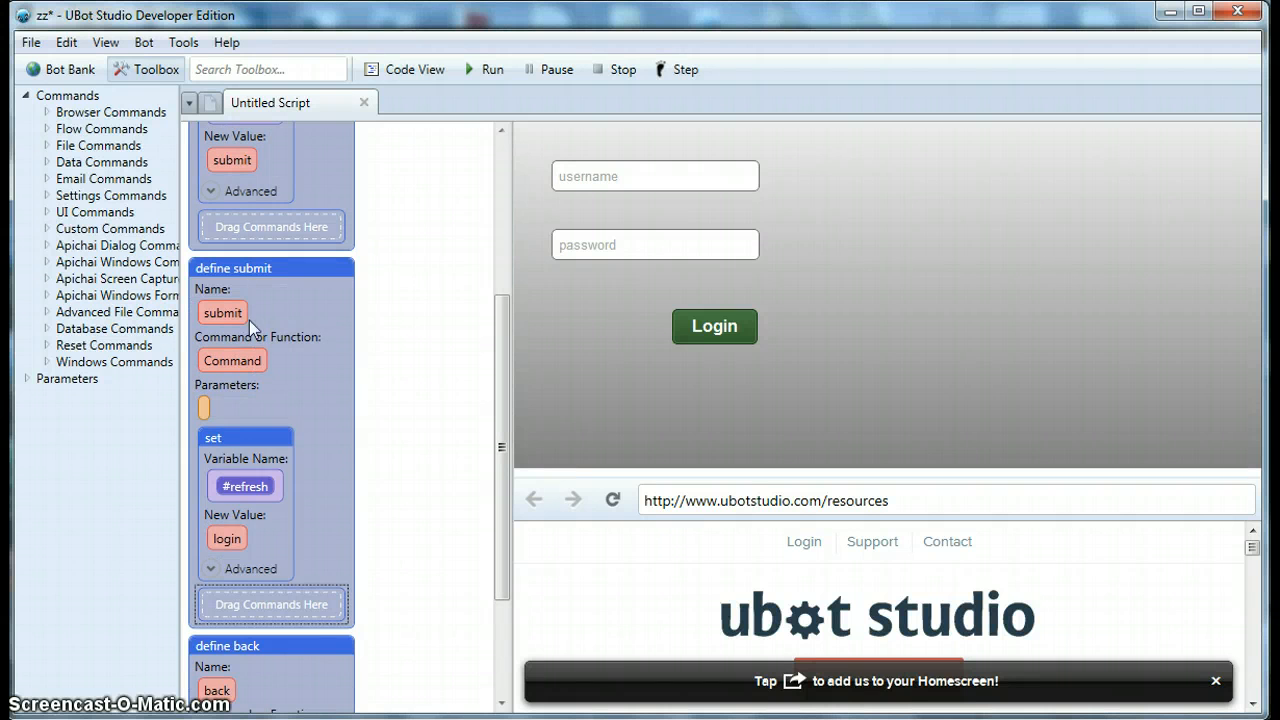
right_click(228, 440)
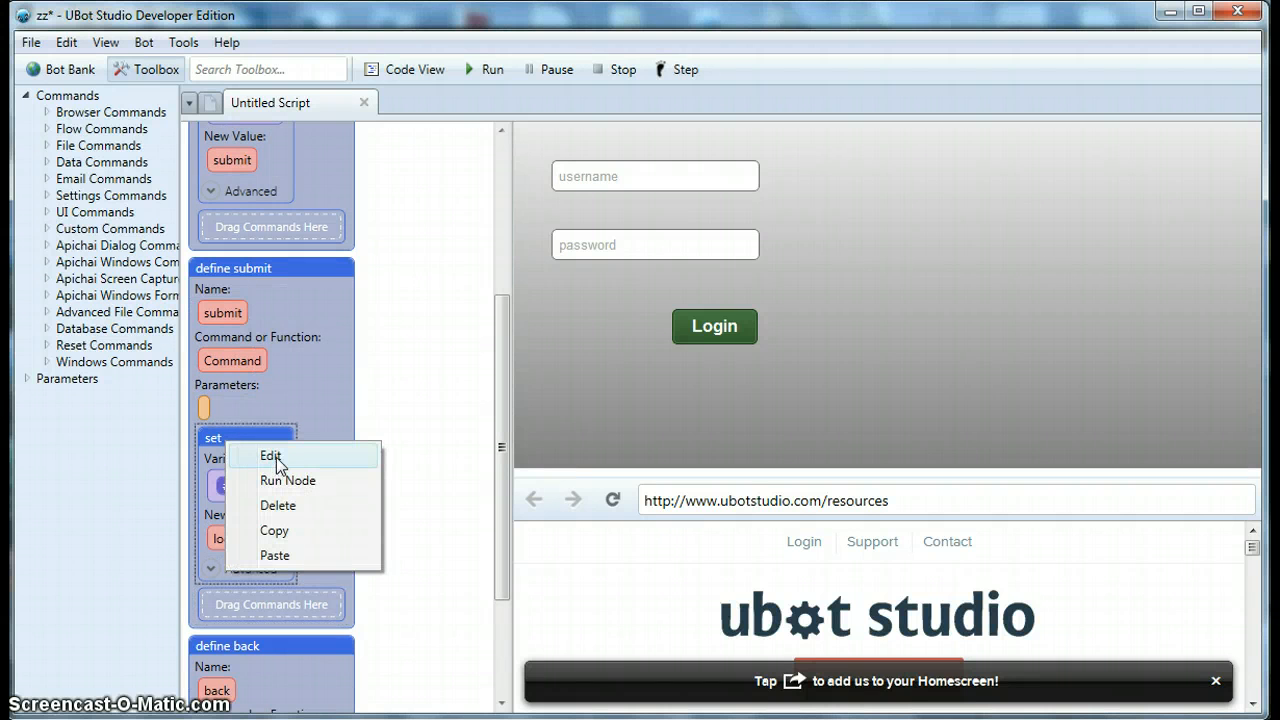
click(276, 458)
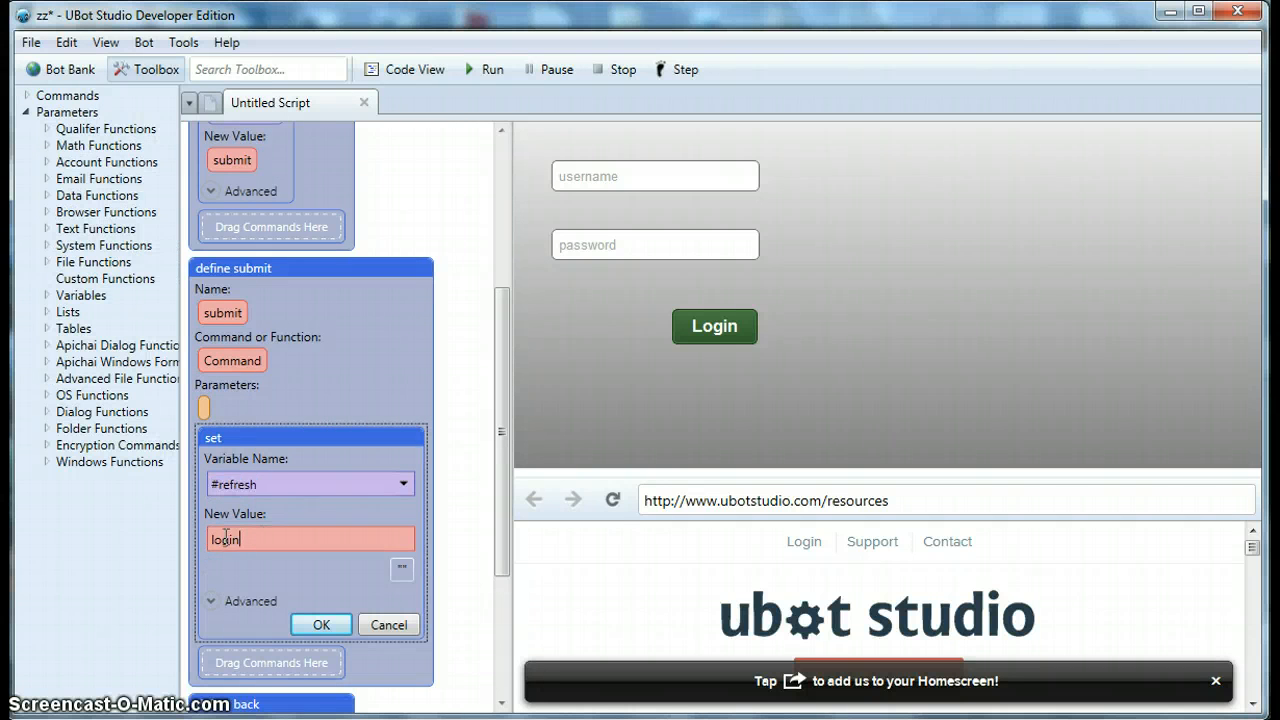
drag(242, 539, 210, 539)
text(result)
click(321, 624)
- Paste the copied set command, which sets #refresh to login, into define back
scroll(383, 381, up, 3)
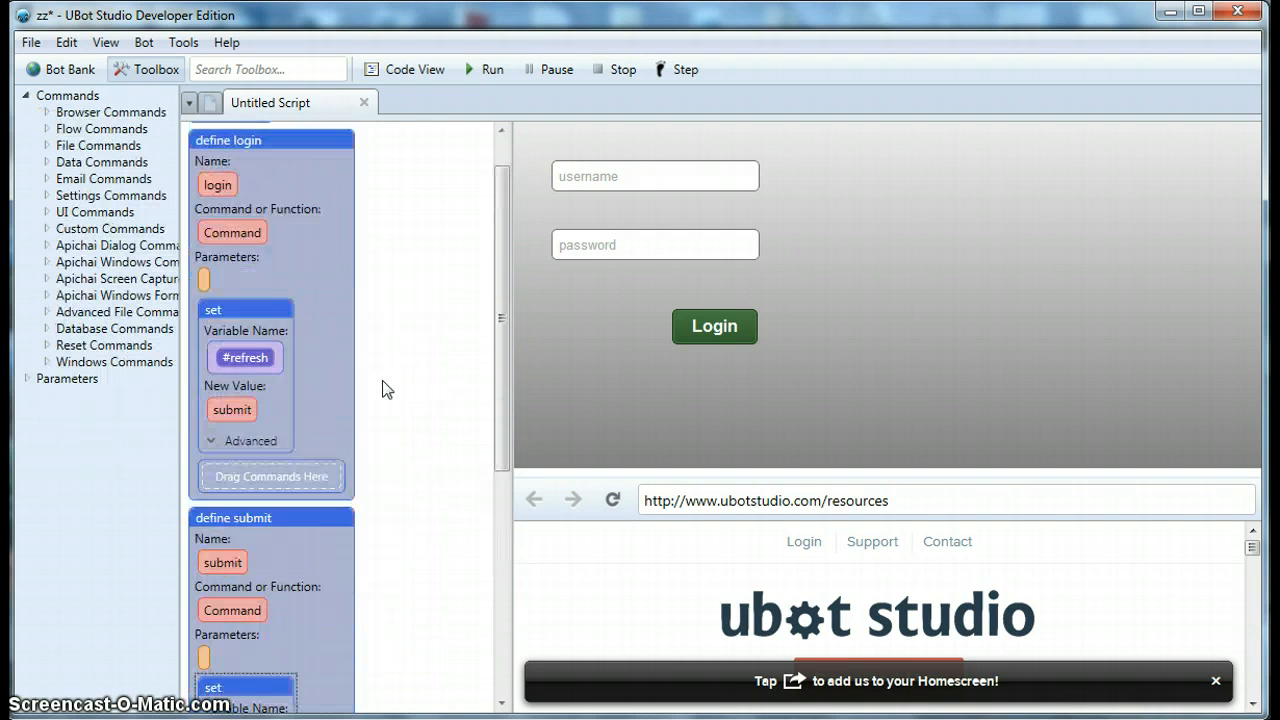
scroll(382, 380, down, 5)
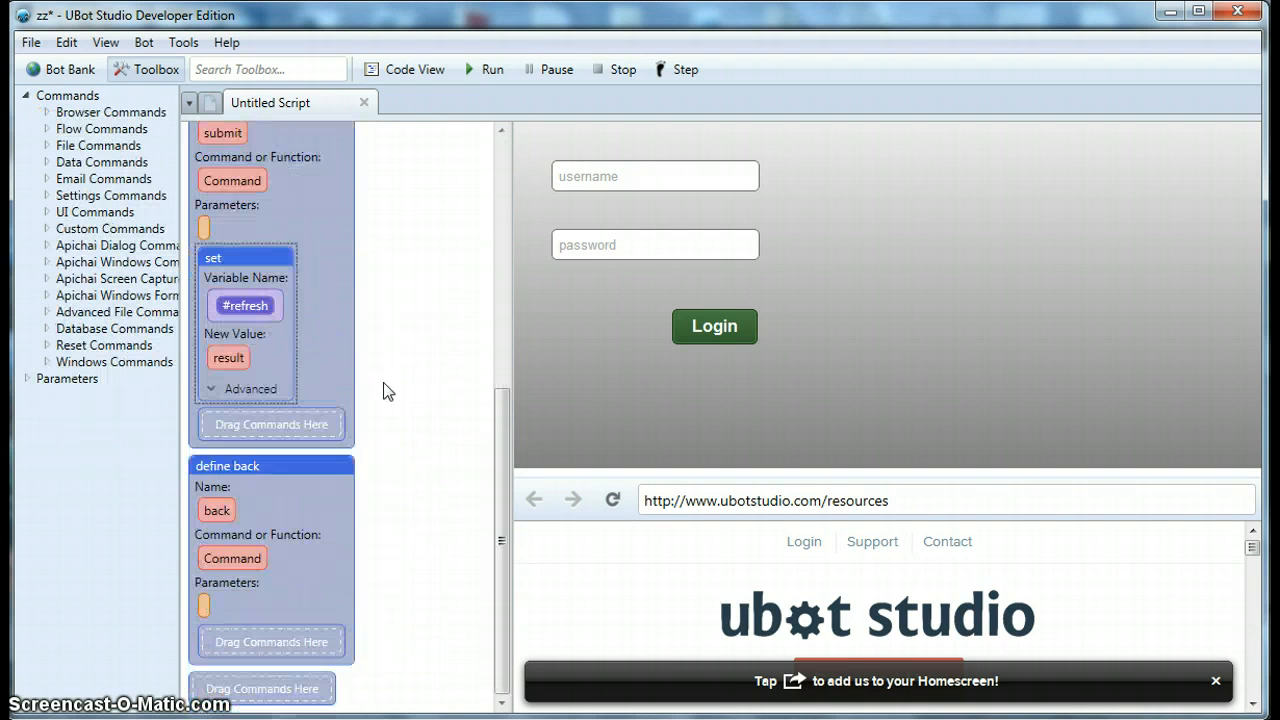
click(275, 633)
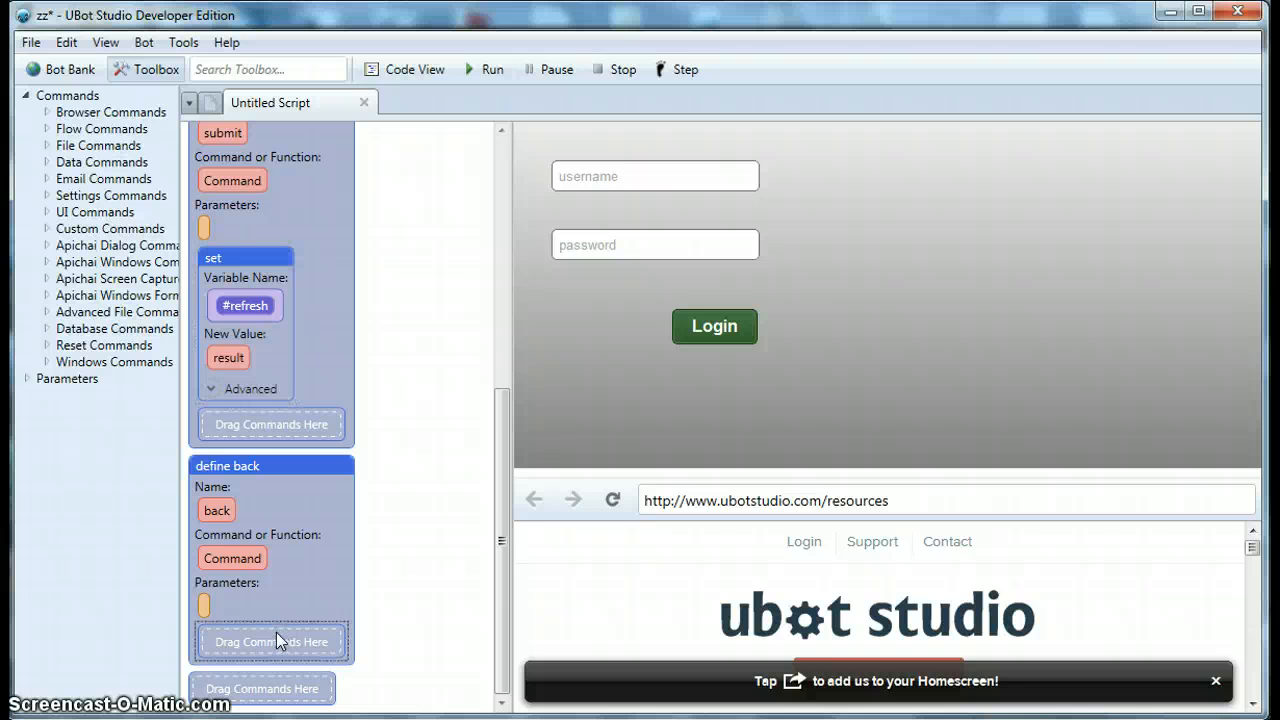
key(ctrl+v)
scroll(330, 628, down, 1)
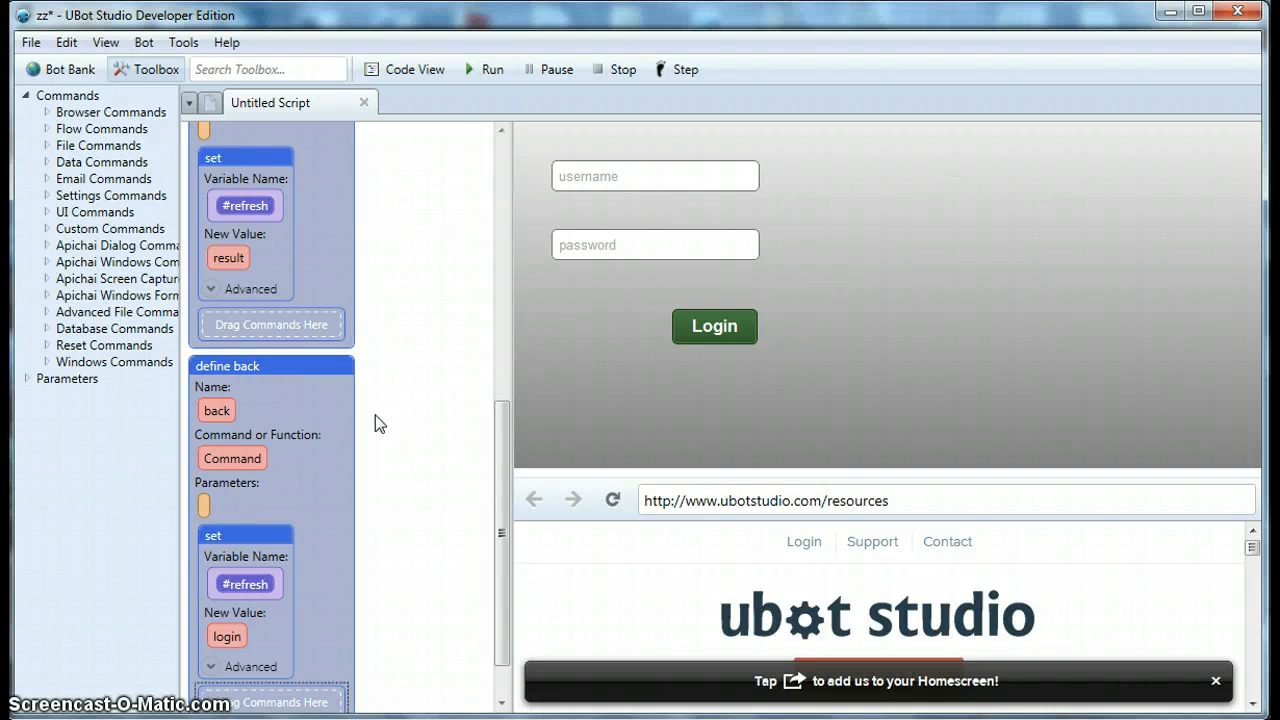
- Add a wait command of 2 seconds in define login, ahead of the set #refresh command
scroll(377, 413, up, 10)
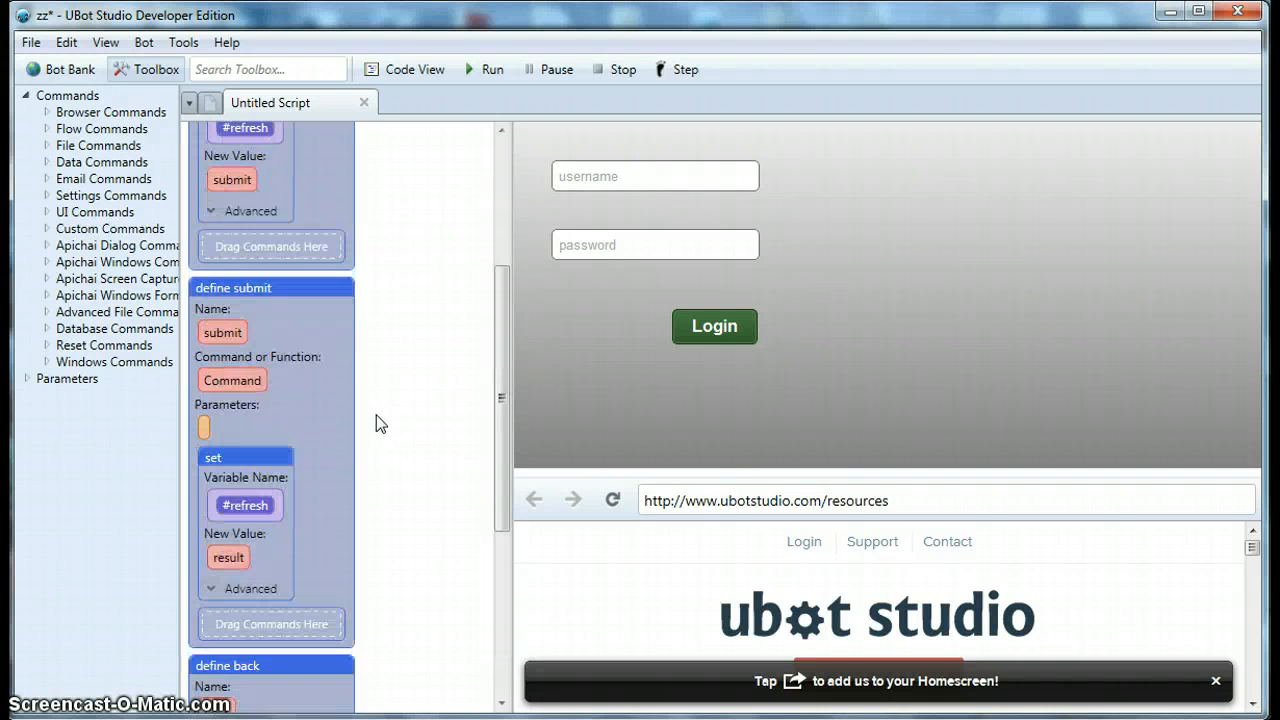
click(259, 68)
text(wa)
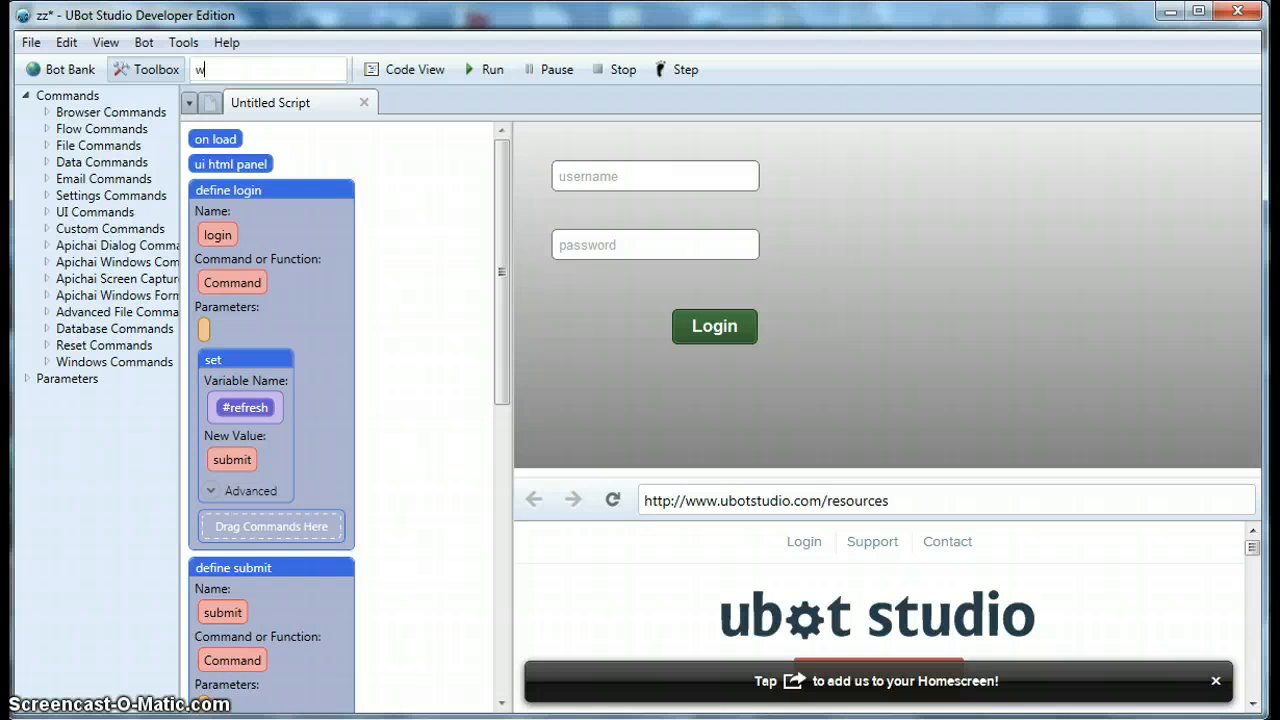
drag(218, 97, 250, 353)
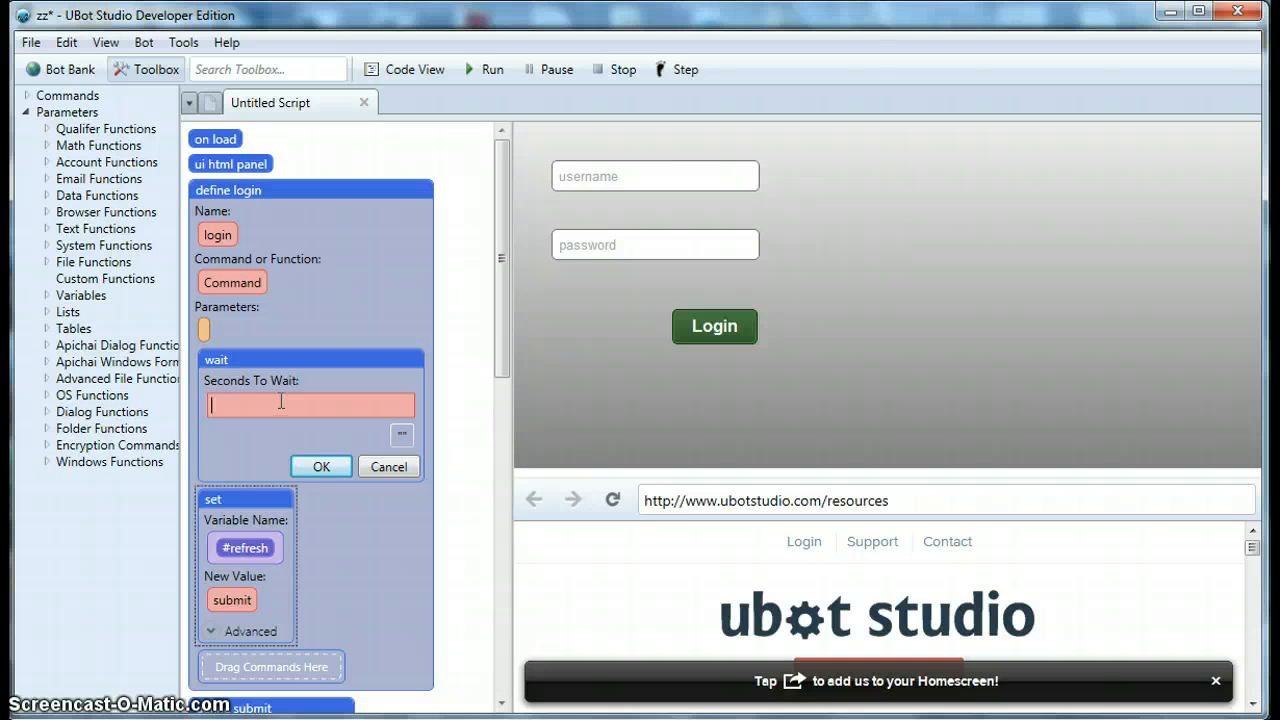
text(2)
click(321, 467)
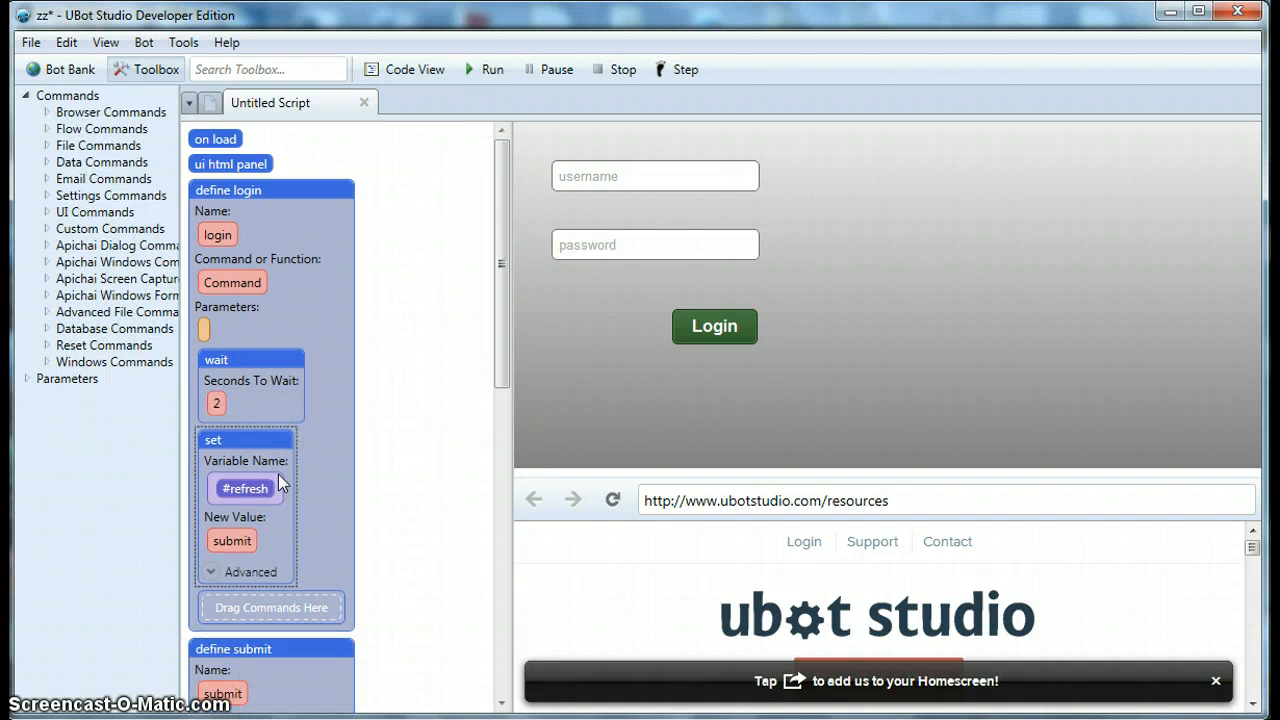
- Test the interface's Login button, and run the set #refresh nodes of define login and define submit individually
click(720, 330)
right_click(247, 437)
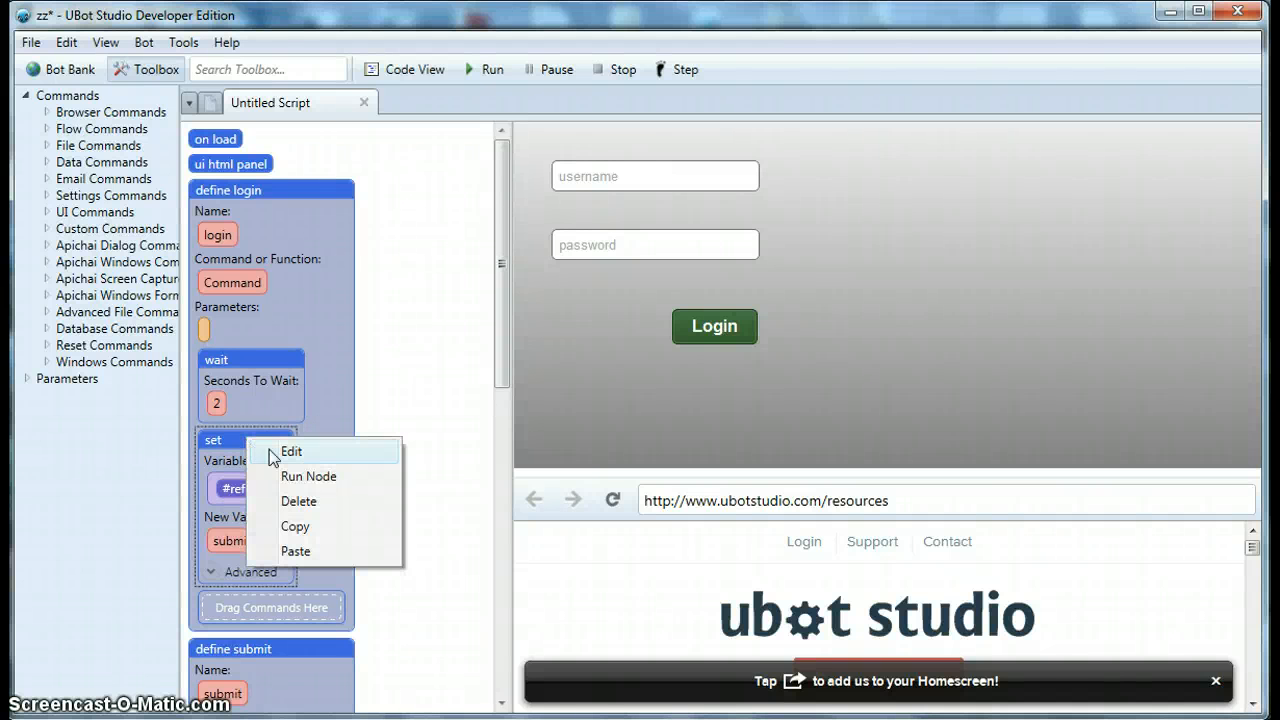
click(313, 484)
scroll(349, 469, down, 3)
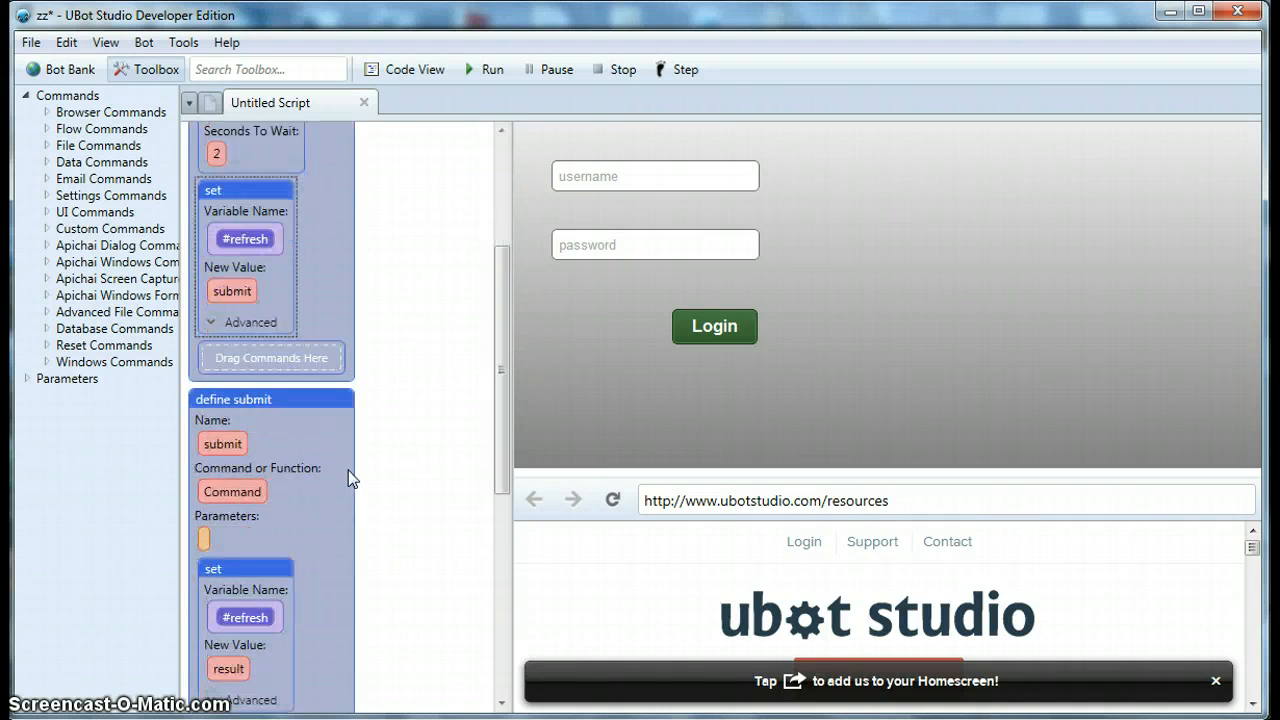
right_click(255, 519)
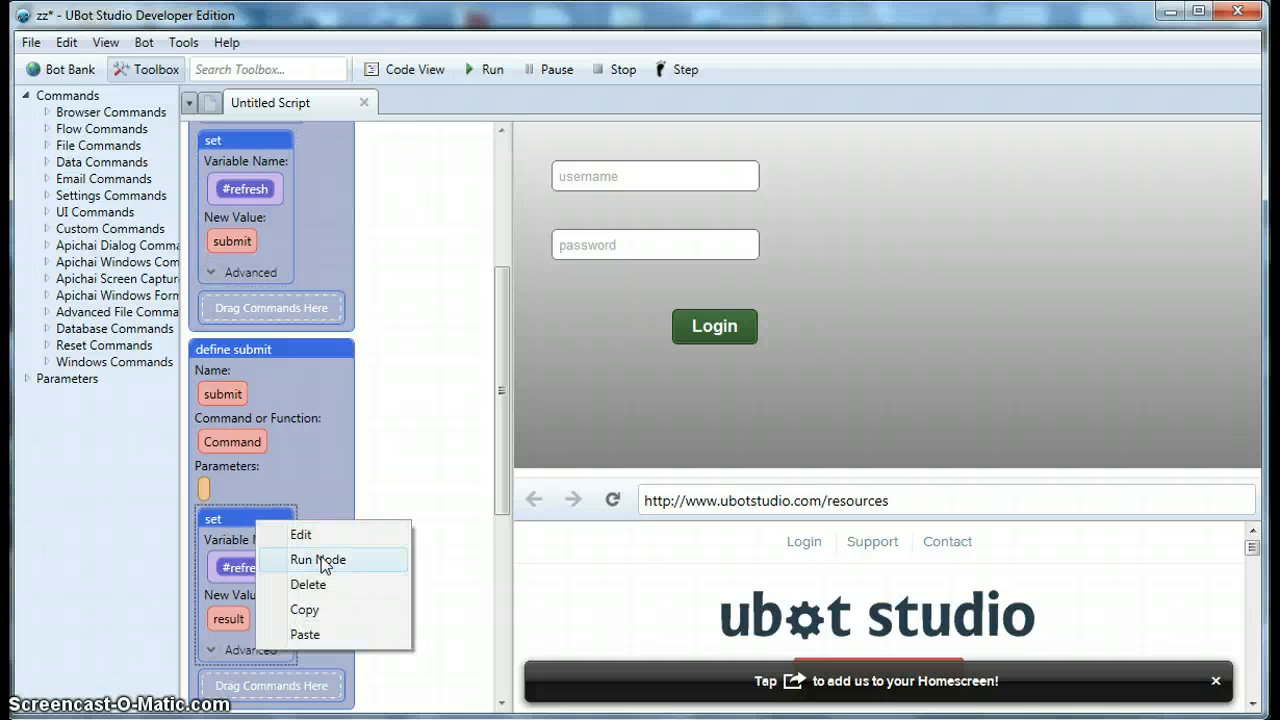
click(321, 558)
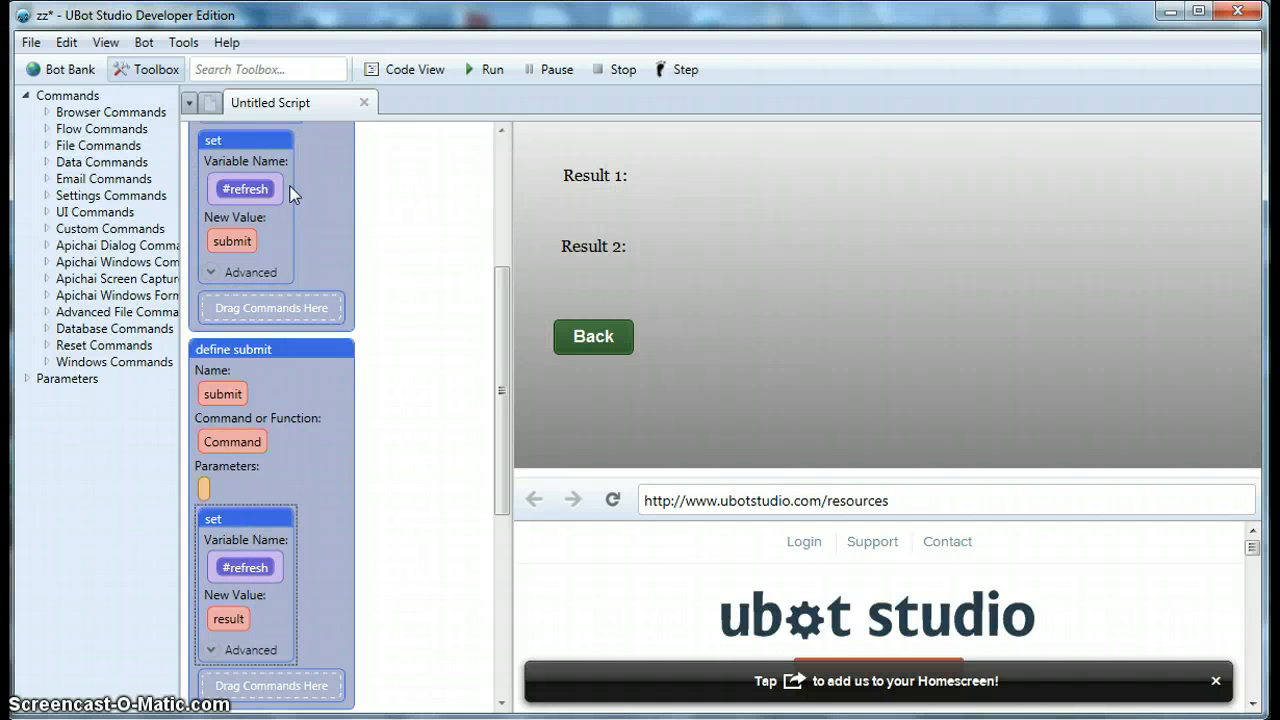
- Set the new value of the set #refresh command in define login to form
right_click(248, 137)
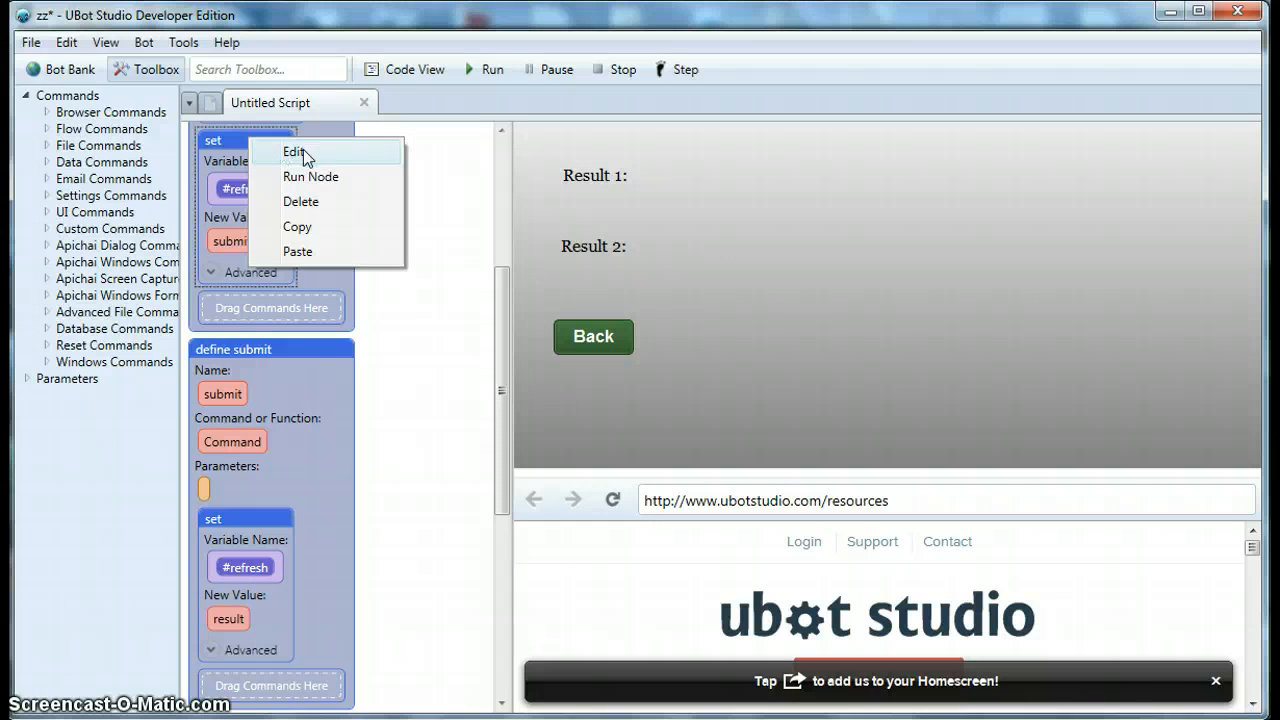
drag(498, 379, 524, 285)
right_click(243, 369)
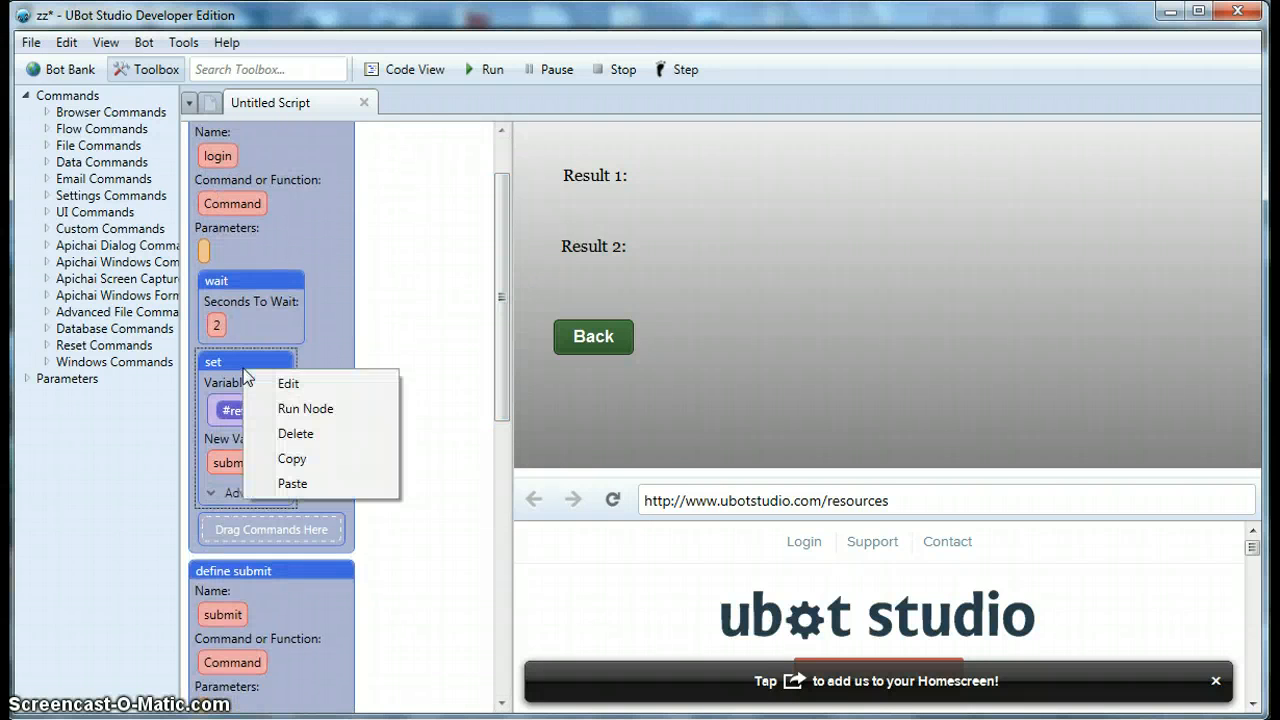
click(252, 386)
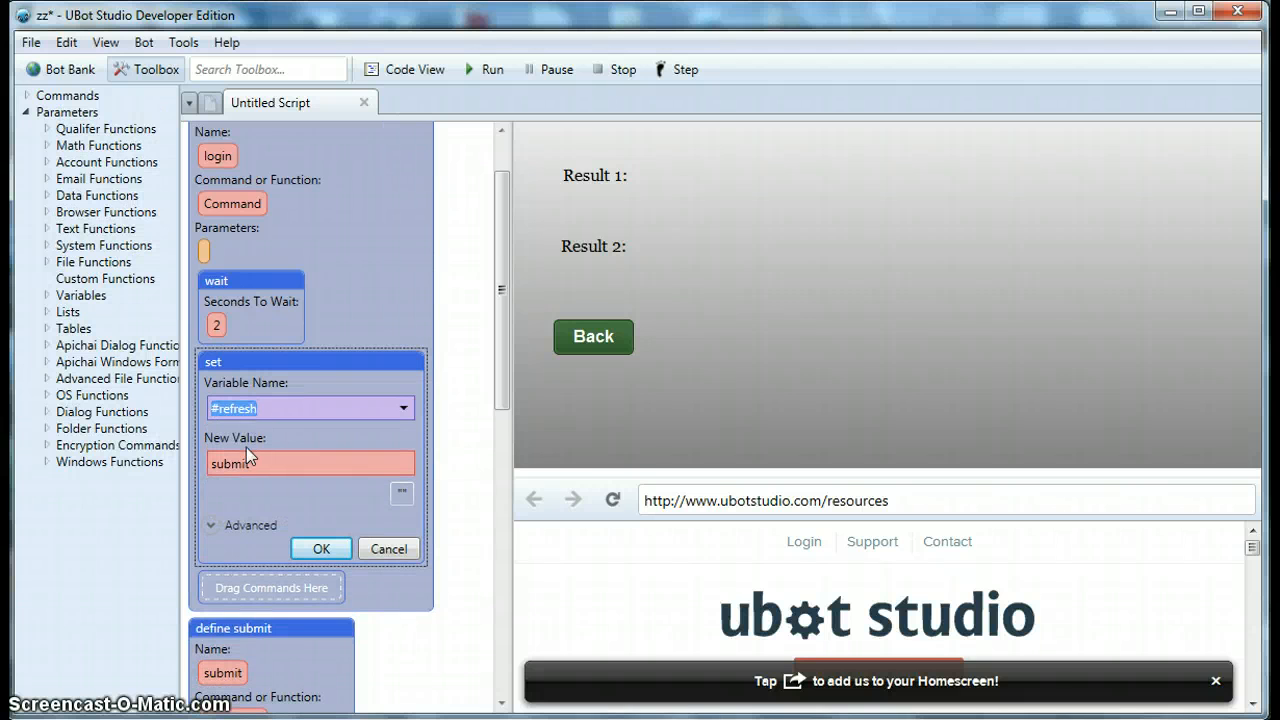
click(209, 466)
text(form)
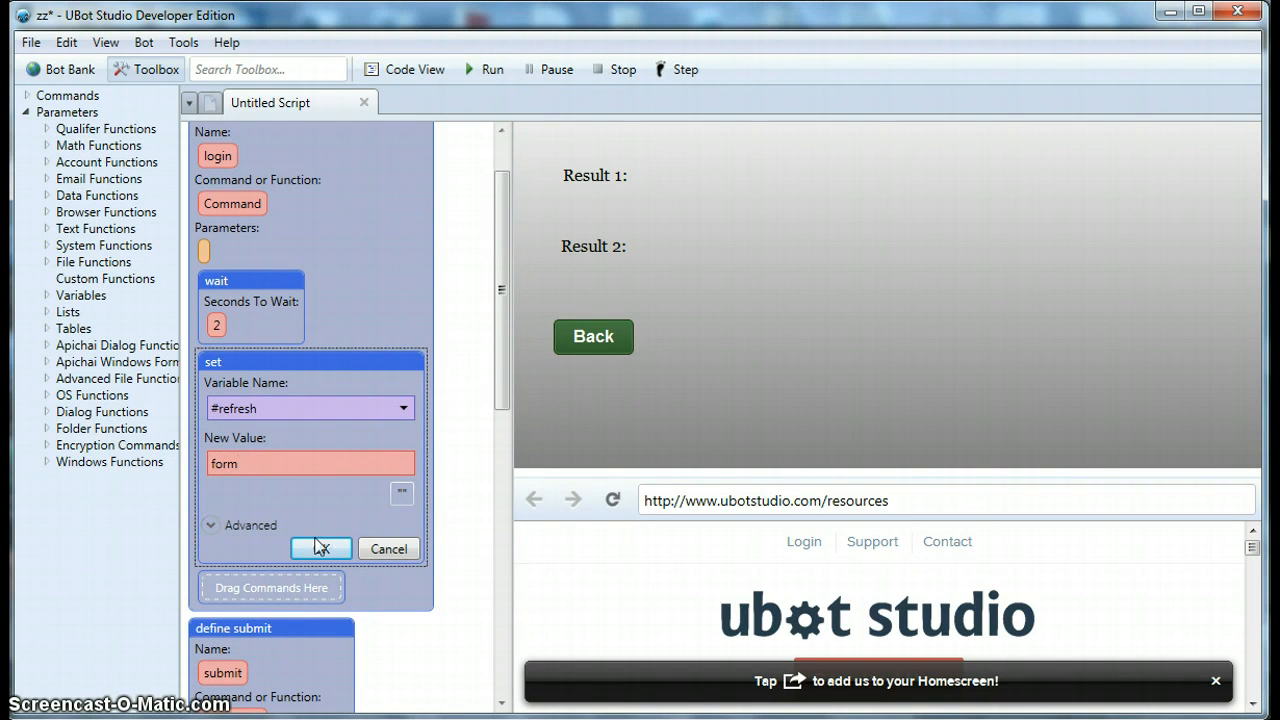
click(322, 550)
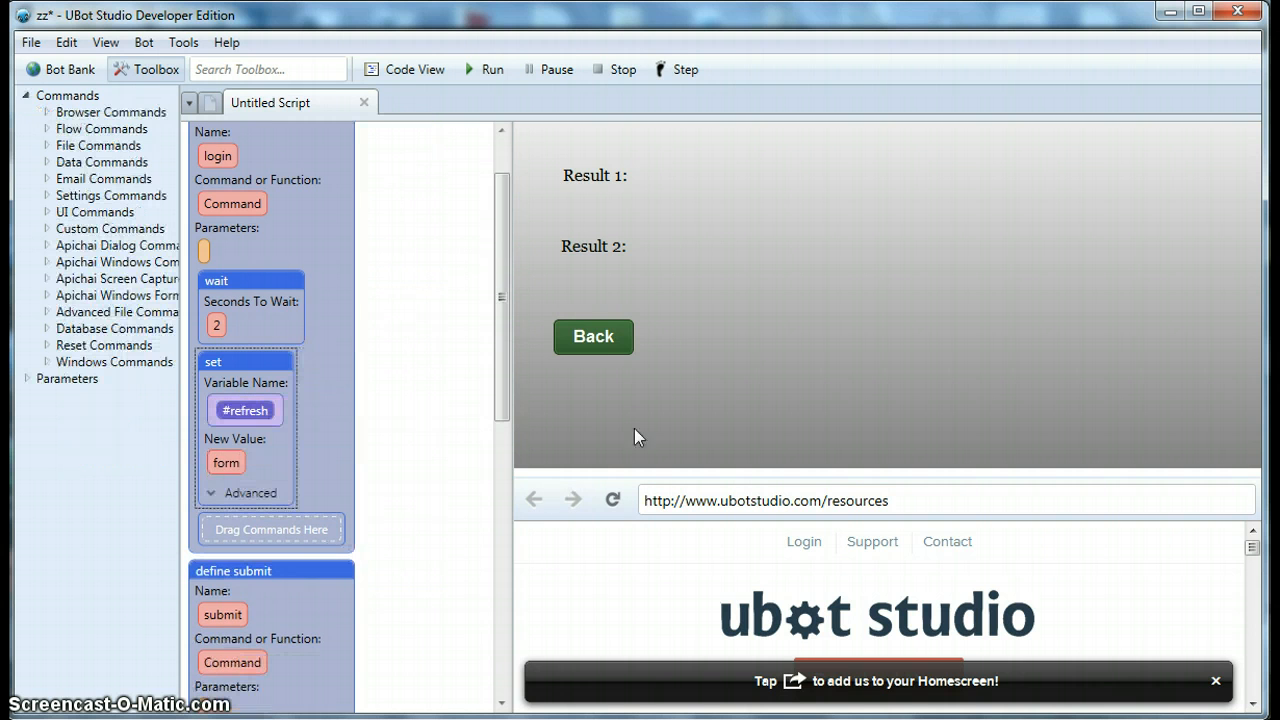
- Test the interface's Back and Login buttons, and review the commands in define submit and define back
click(595, 343)
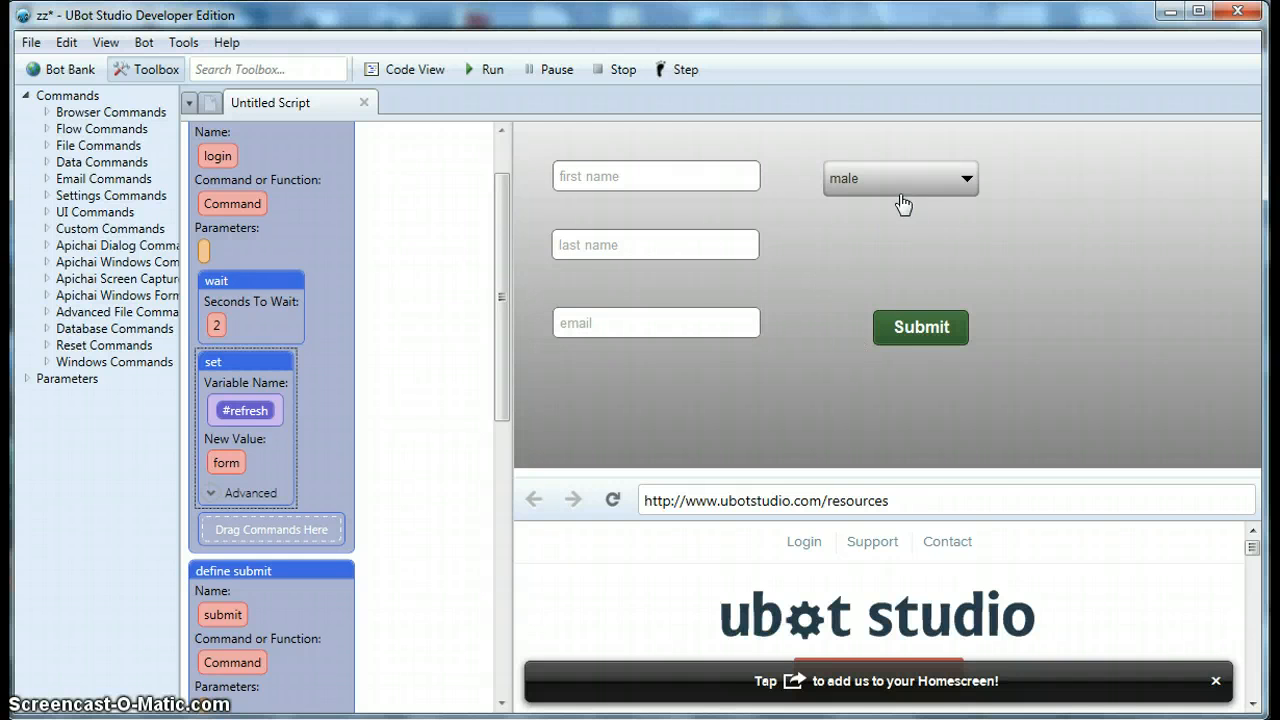
scroll(383, 408, down, 6)
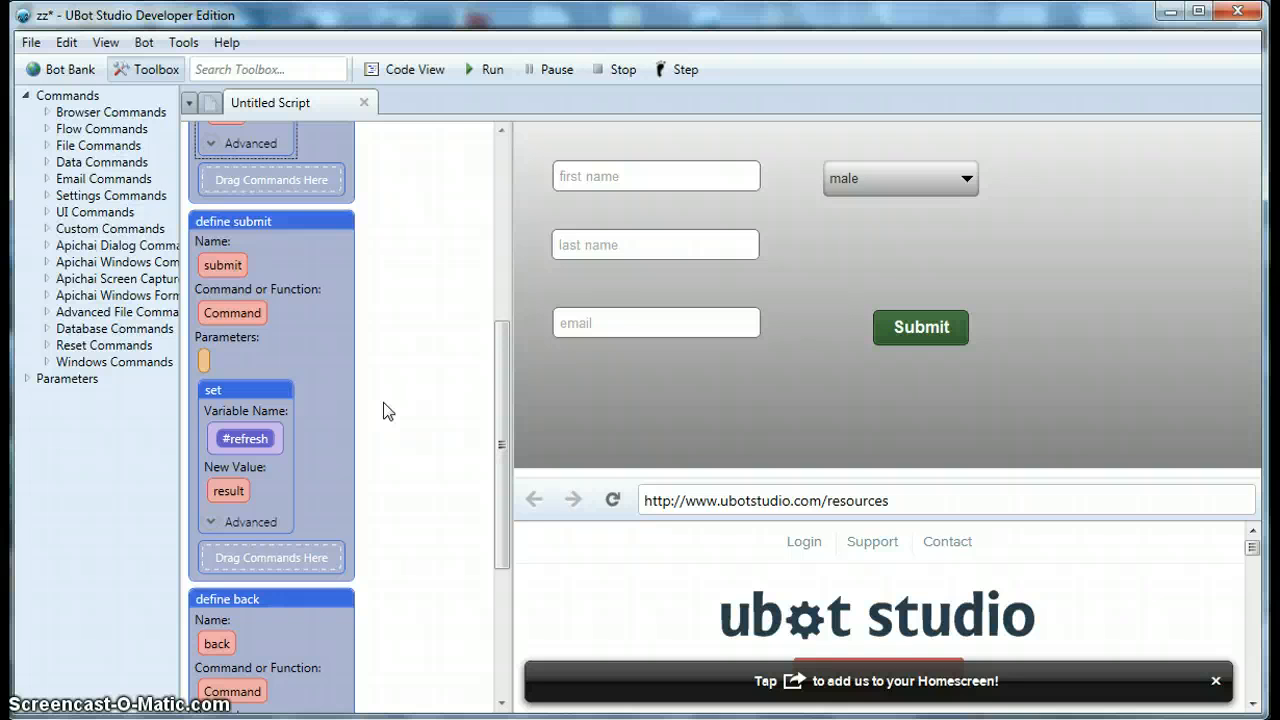
scroll(388, 411, down, 3)
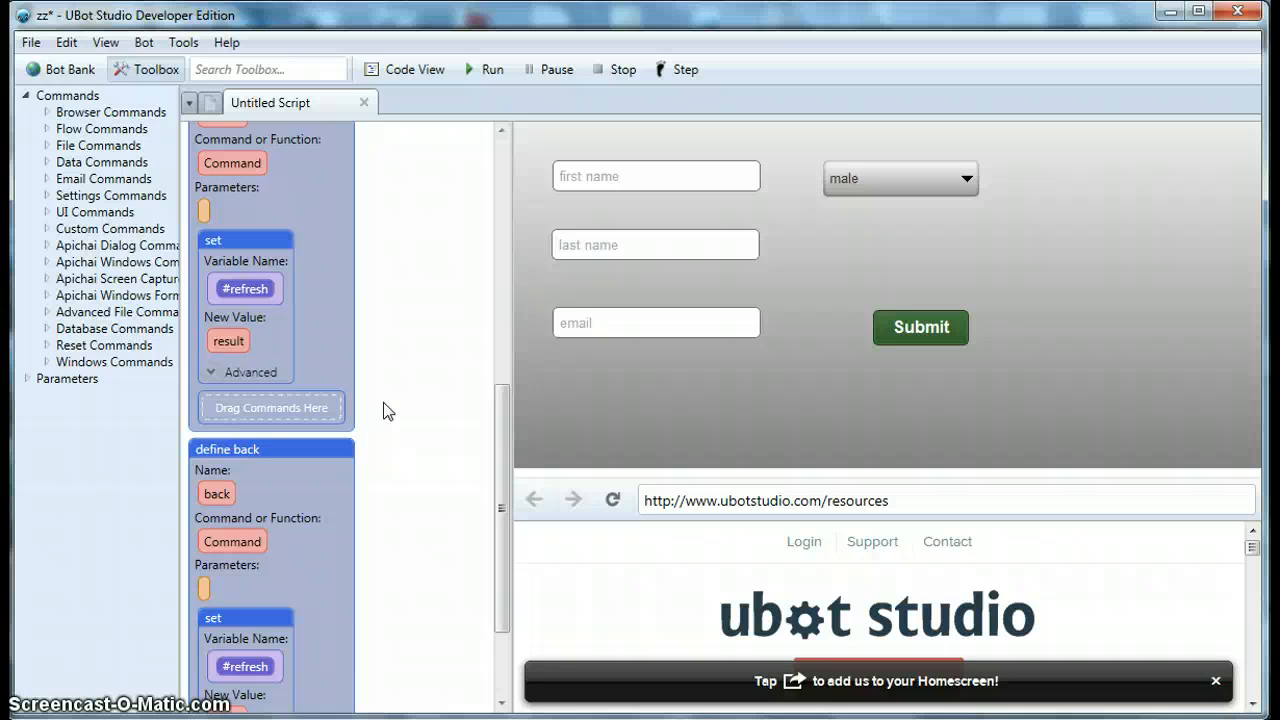
scroll(388, 411, up, 4)
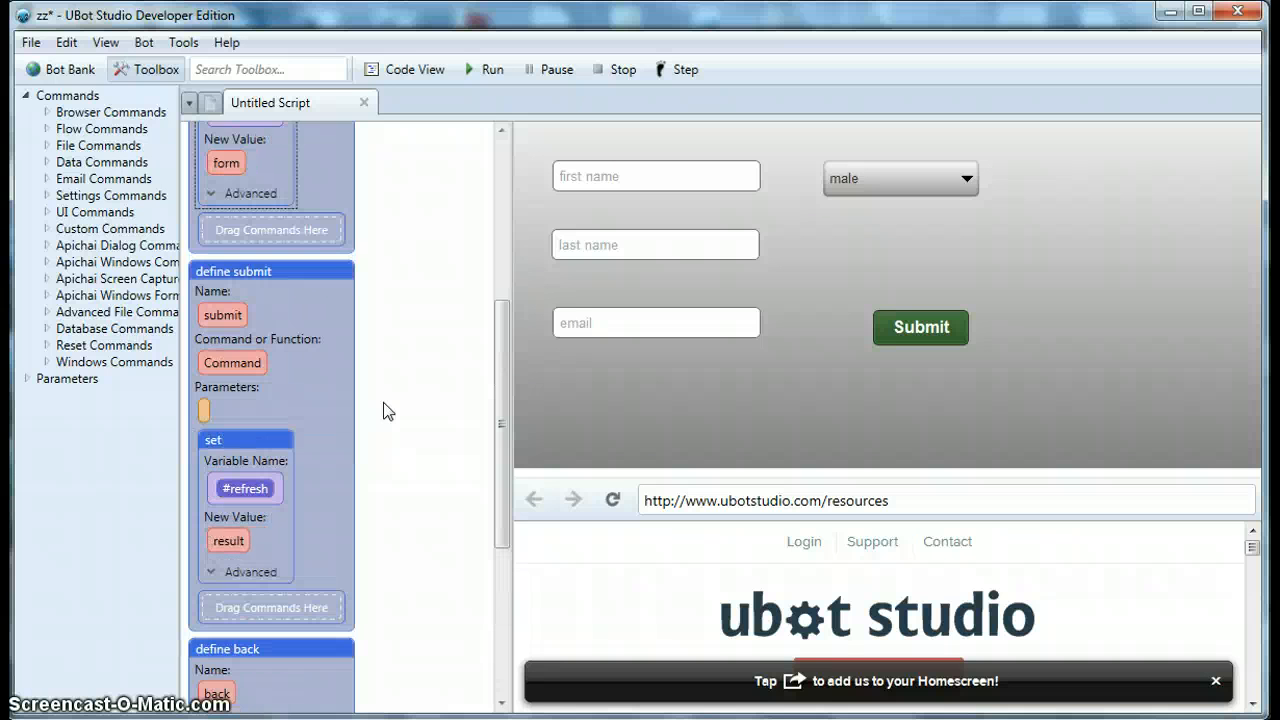
- Add a set command above set #refresh in define submit that sets #result1 to success
click(209, 70)
text(se)
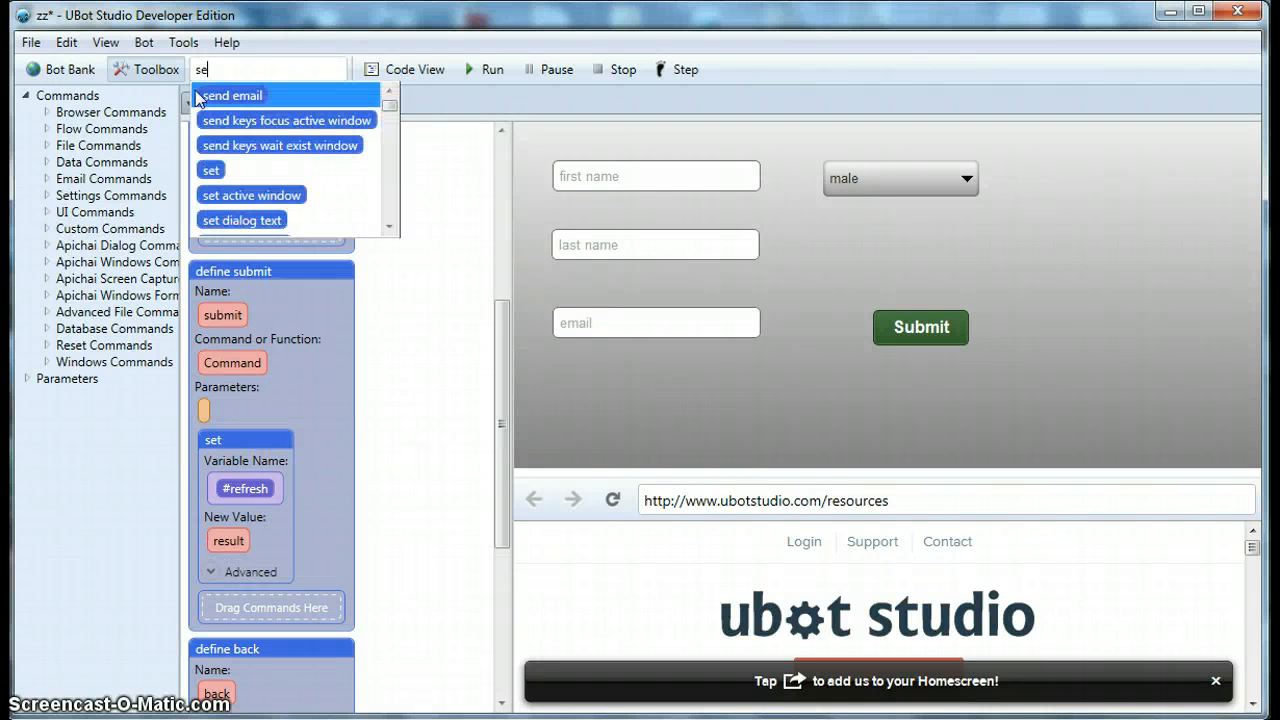
drag(219, 180, 283, 457)
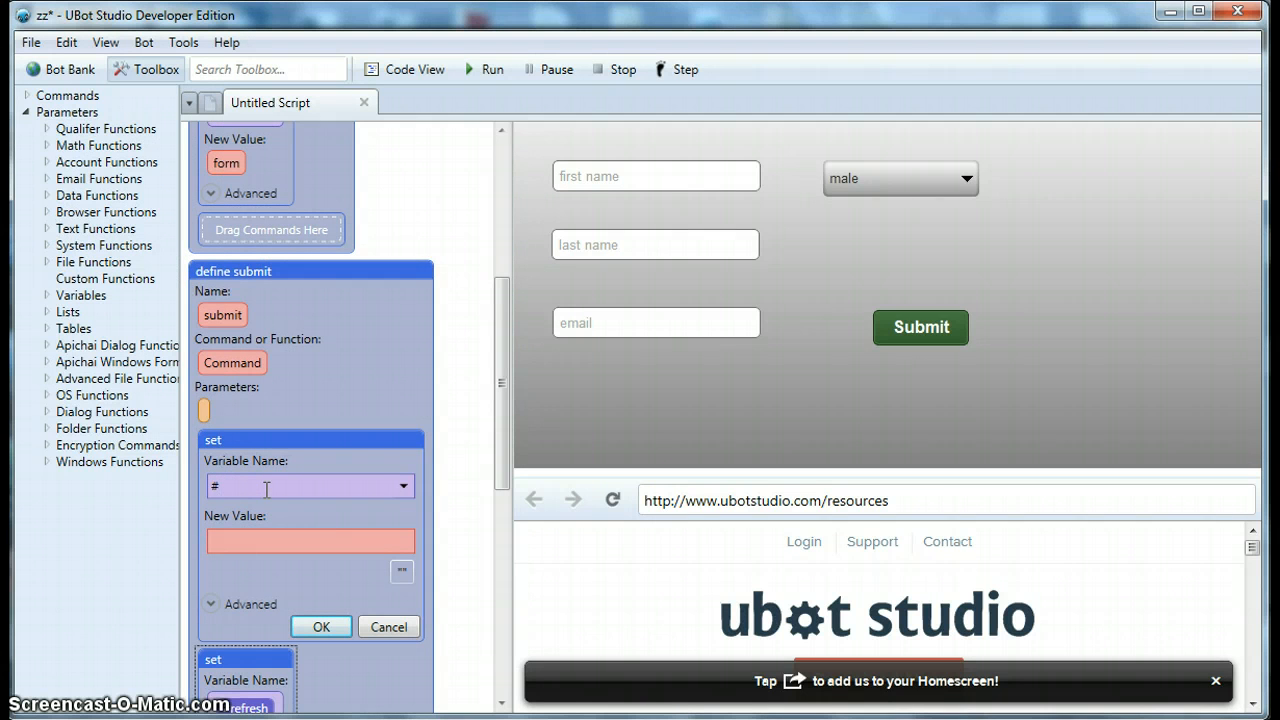
text(result1)
click(268, 539)
text(success)
click(321, 627)
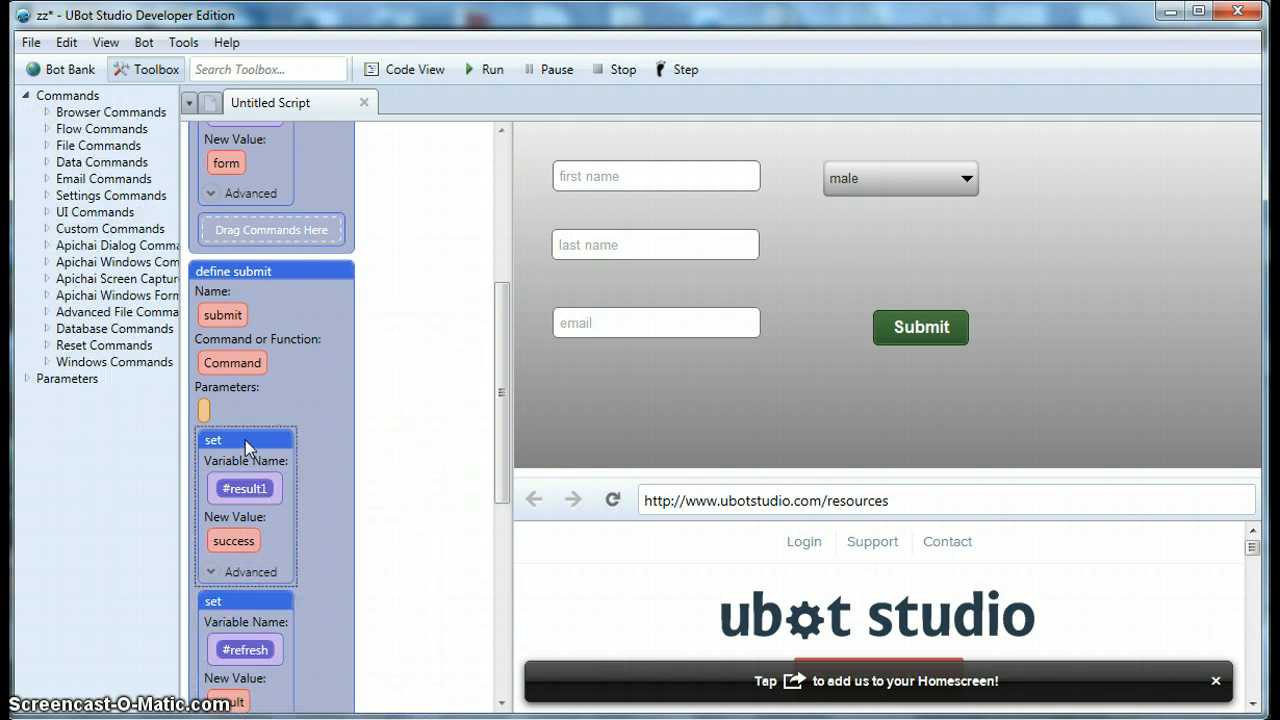
- Duplicate the set #result1 command in define submit, placing the copy just above set #refresh, and select the copy
right_click(246, 443)
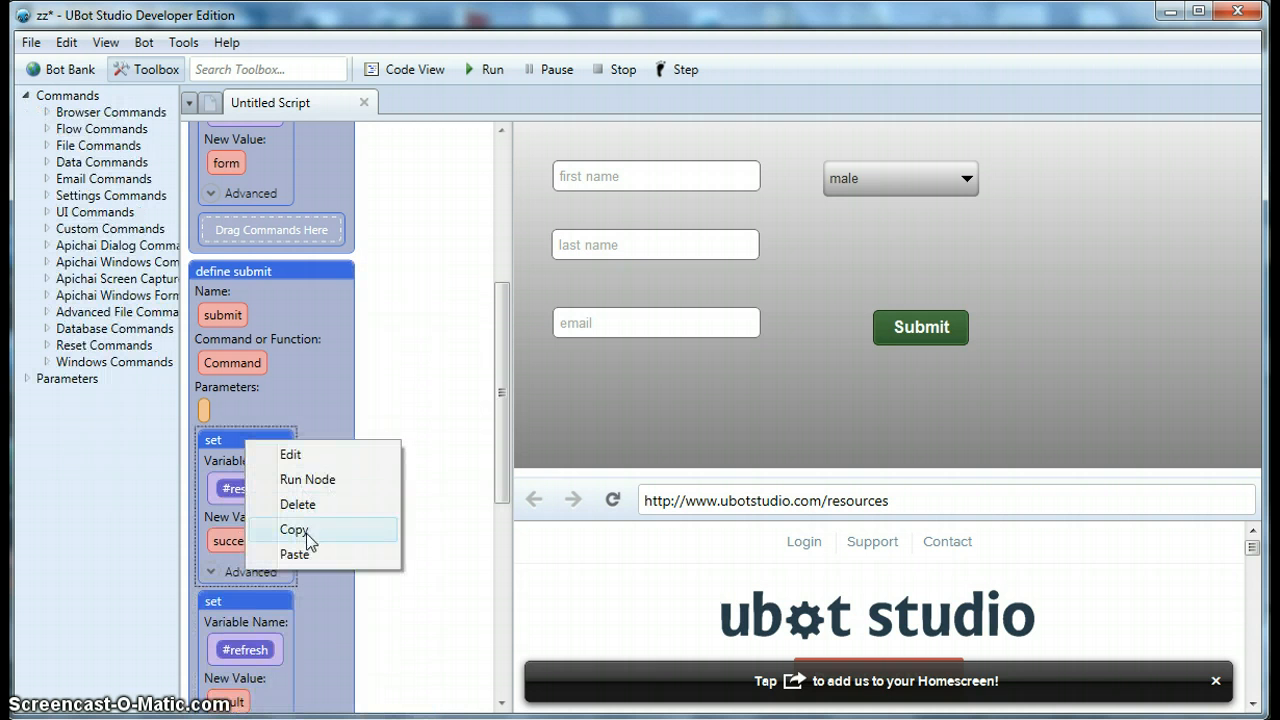
click(306, 531)
click(247, 602)
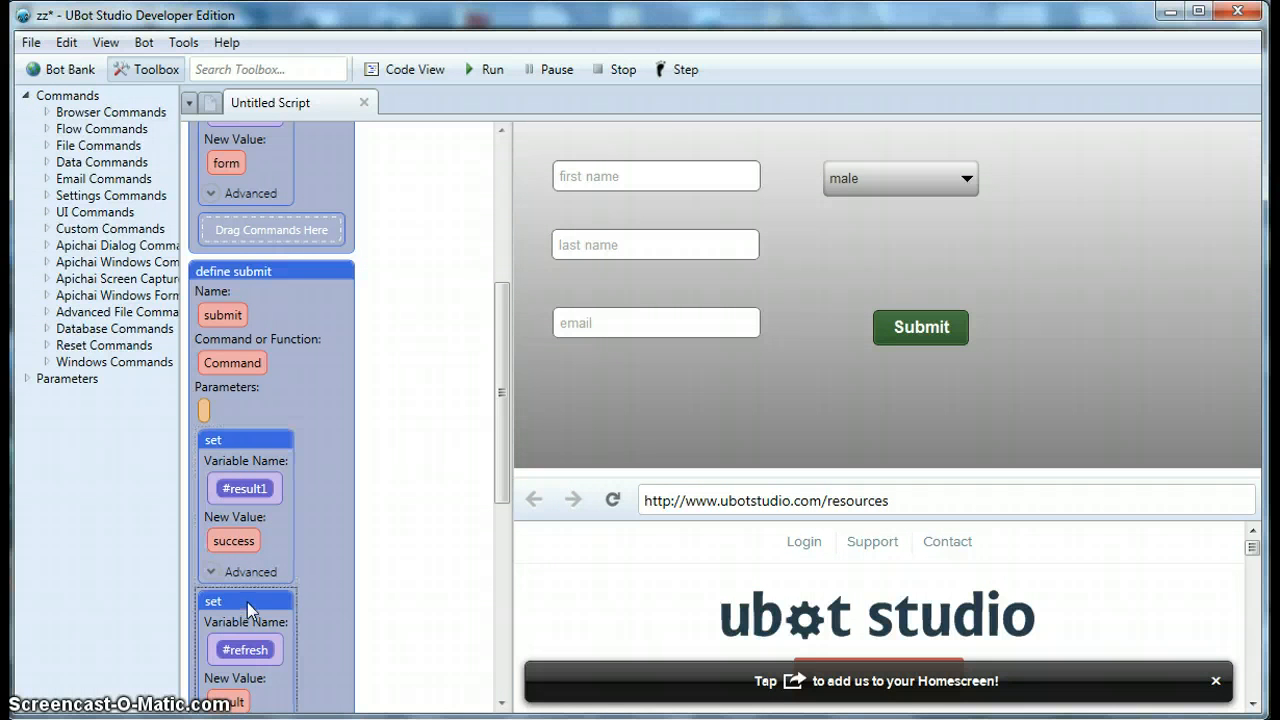
key(ctrl+v)
scroll(290, 584, down, 3)
click(241, 454)
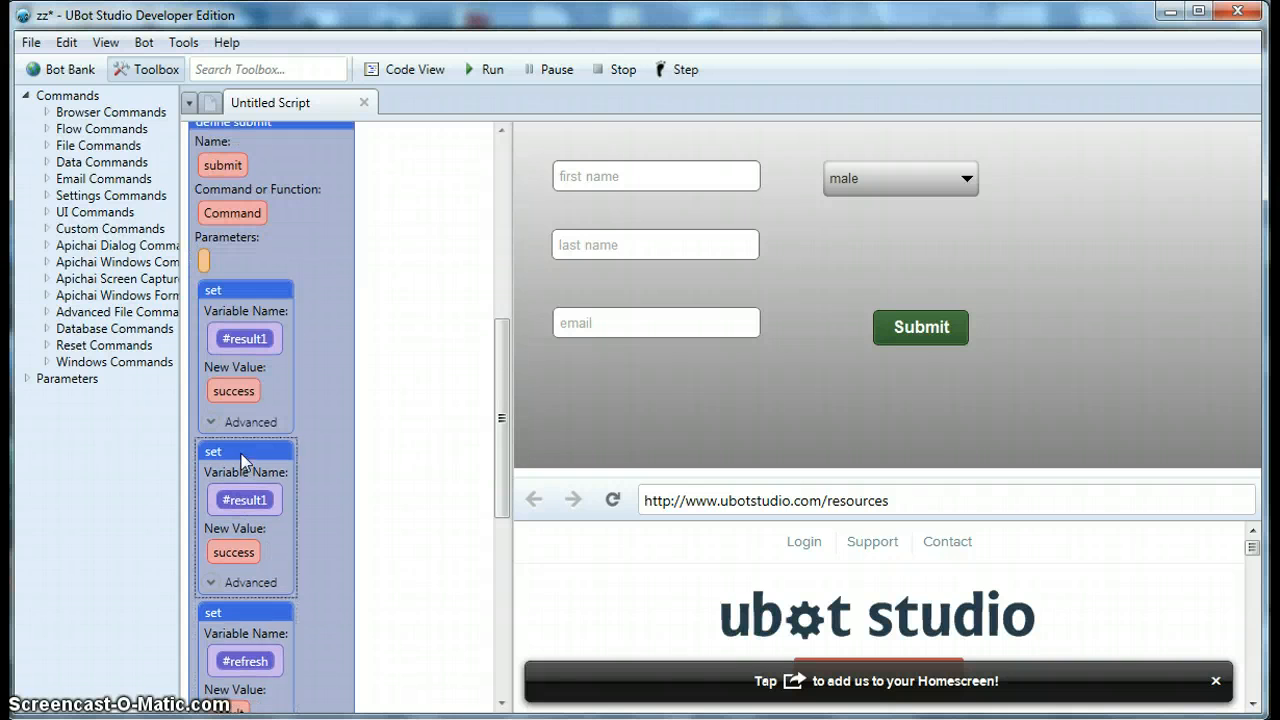
- Change the duplicated set command in define submit so that it sets #result2 to failed
right_click(241, 456)
click(288, 467)
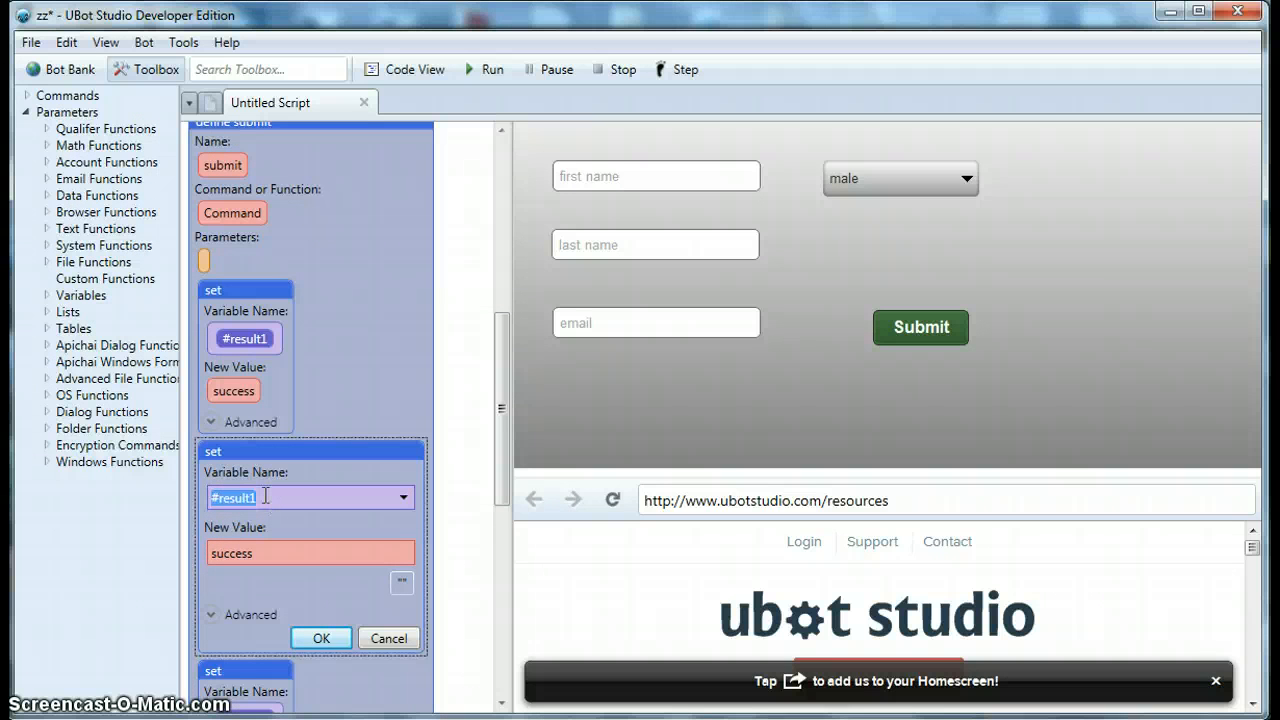
click(265, 496)
key(BackSpace)
text(2)
drag(262, 552, 201, 547)
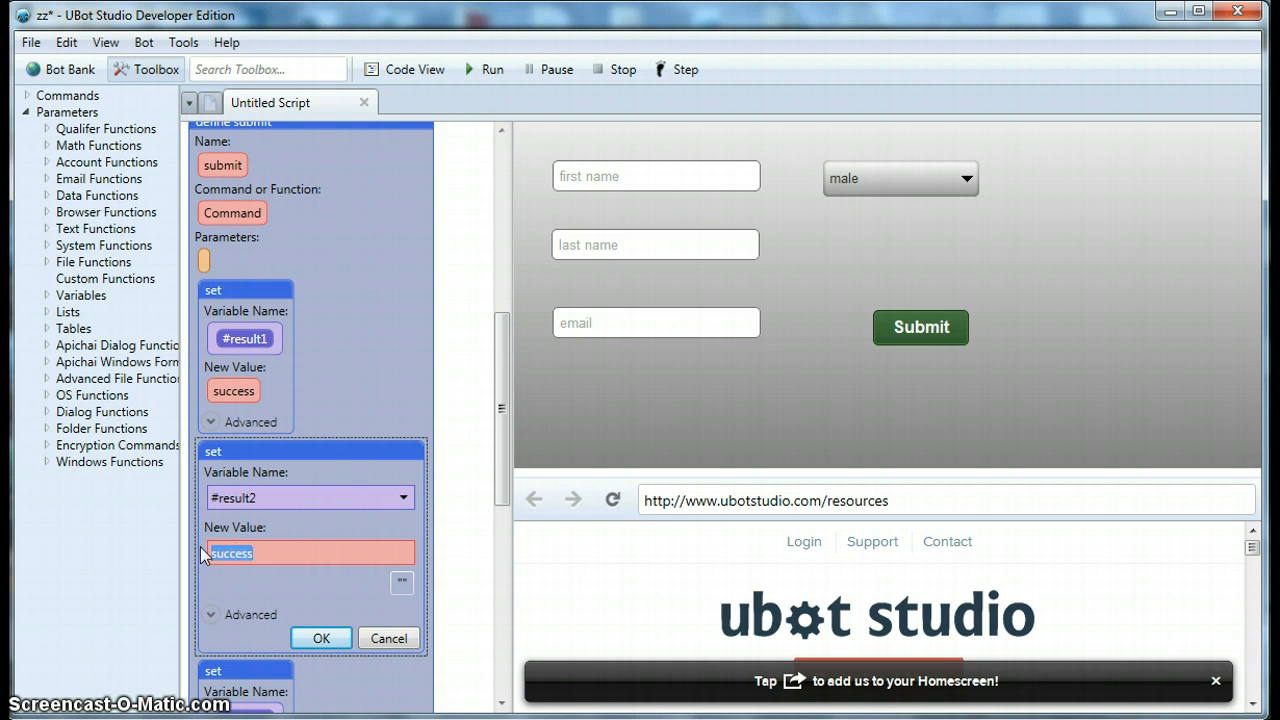
key(BackSpace)
text(failed)
click(329, 639)
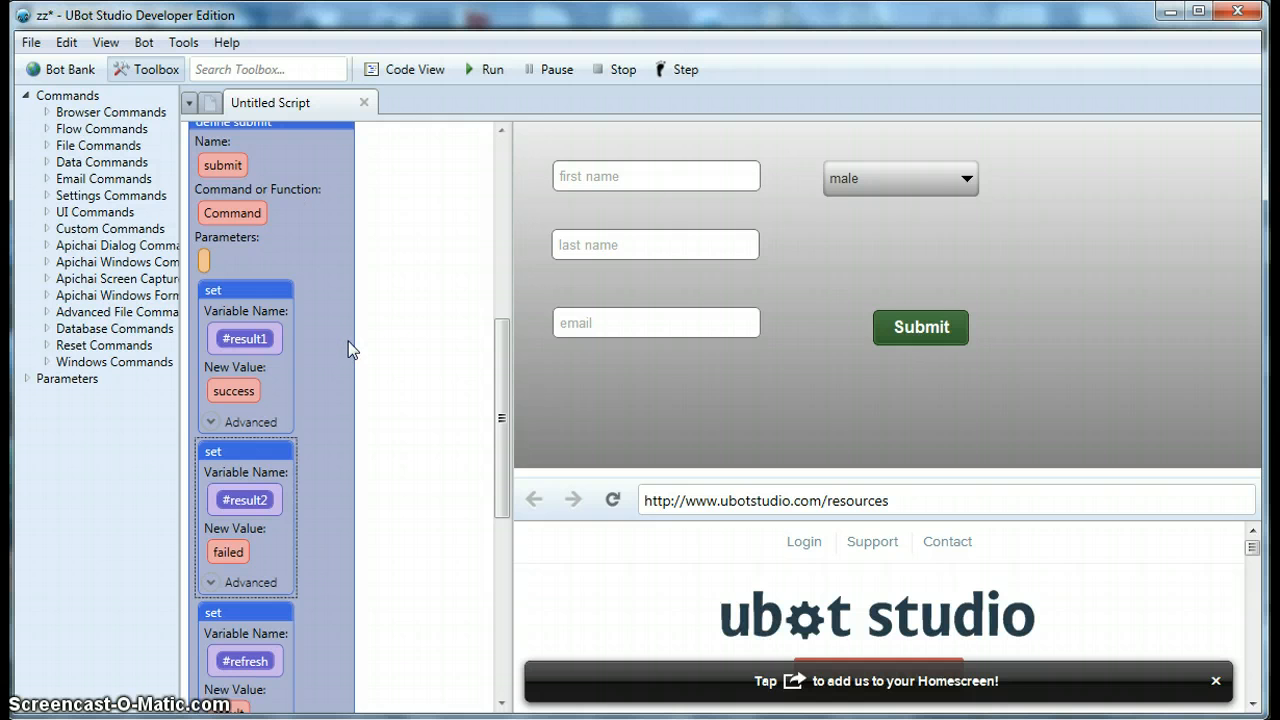
- Copy the 2-second wait command from define login and paste it above the set #result1 command in define submit
scroll(348, 341, up, 5)
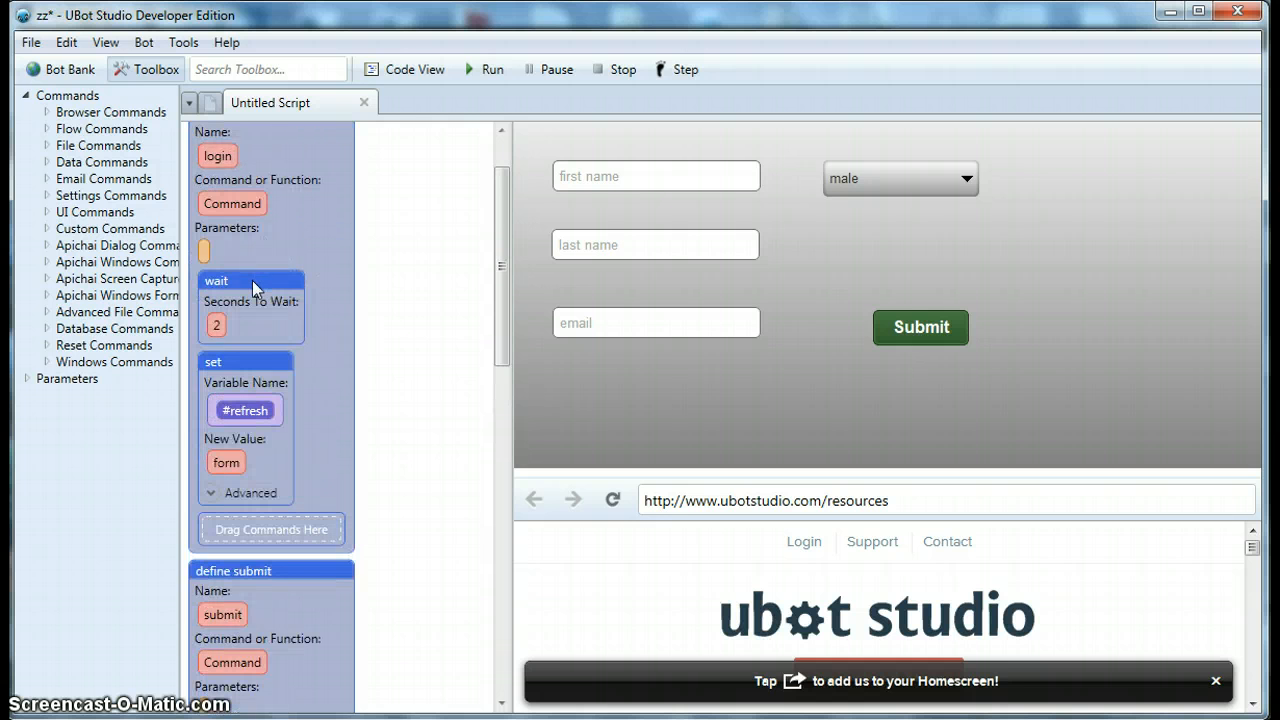
right_click(253, 287)
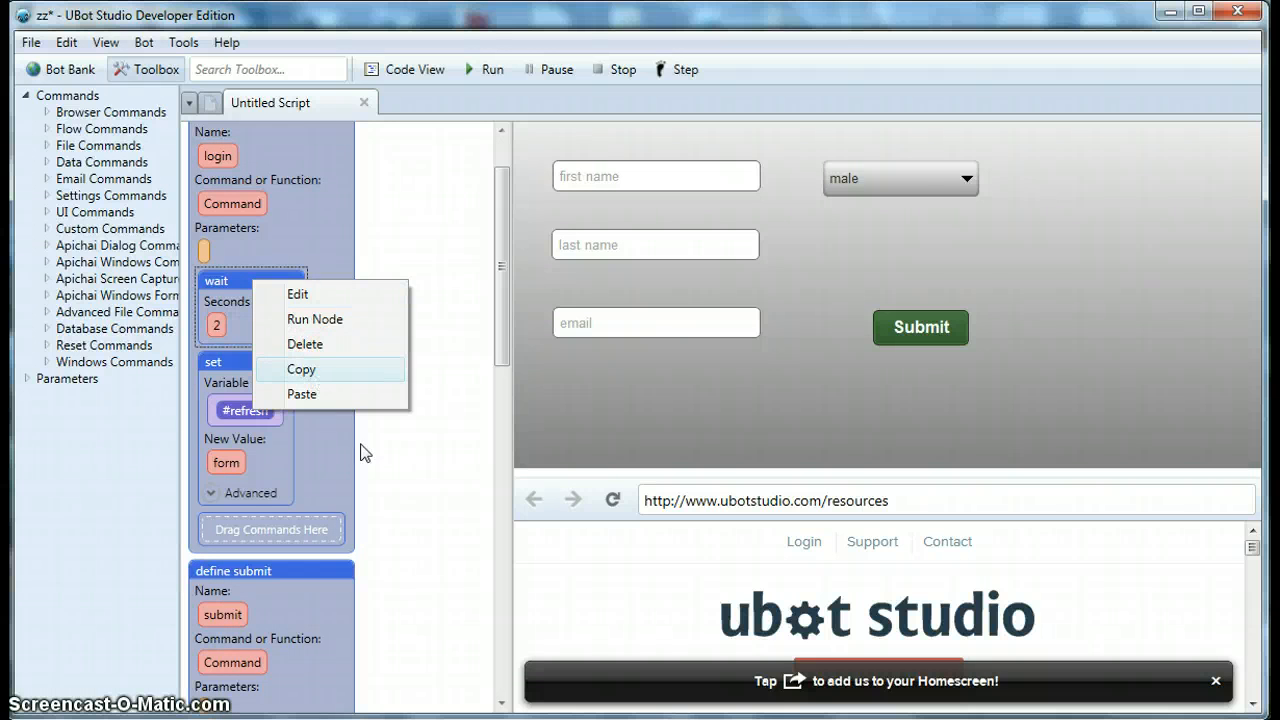
scroll(362, 453, down, 5)
click(257, 487)
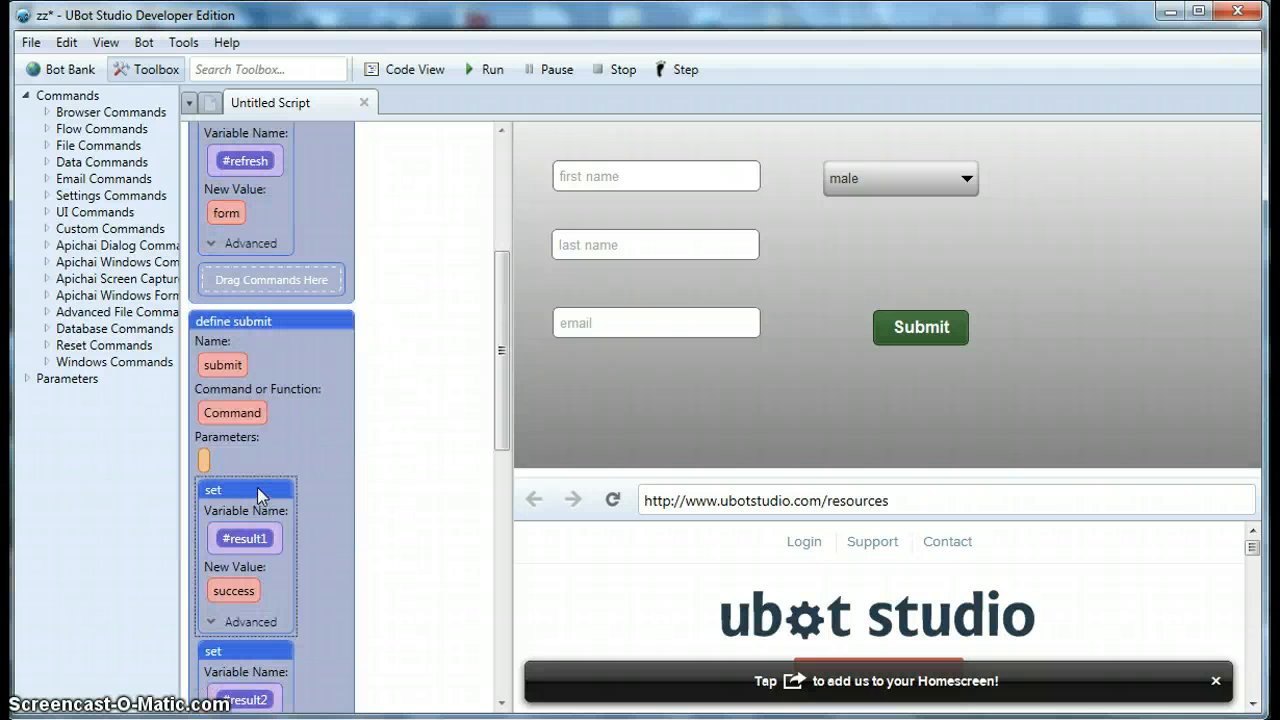
key(ctrl+v)
scroll(409, 512, down, 3)
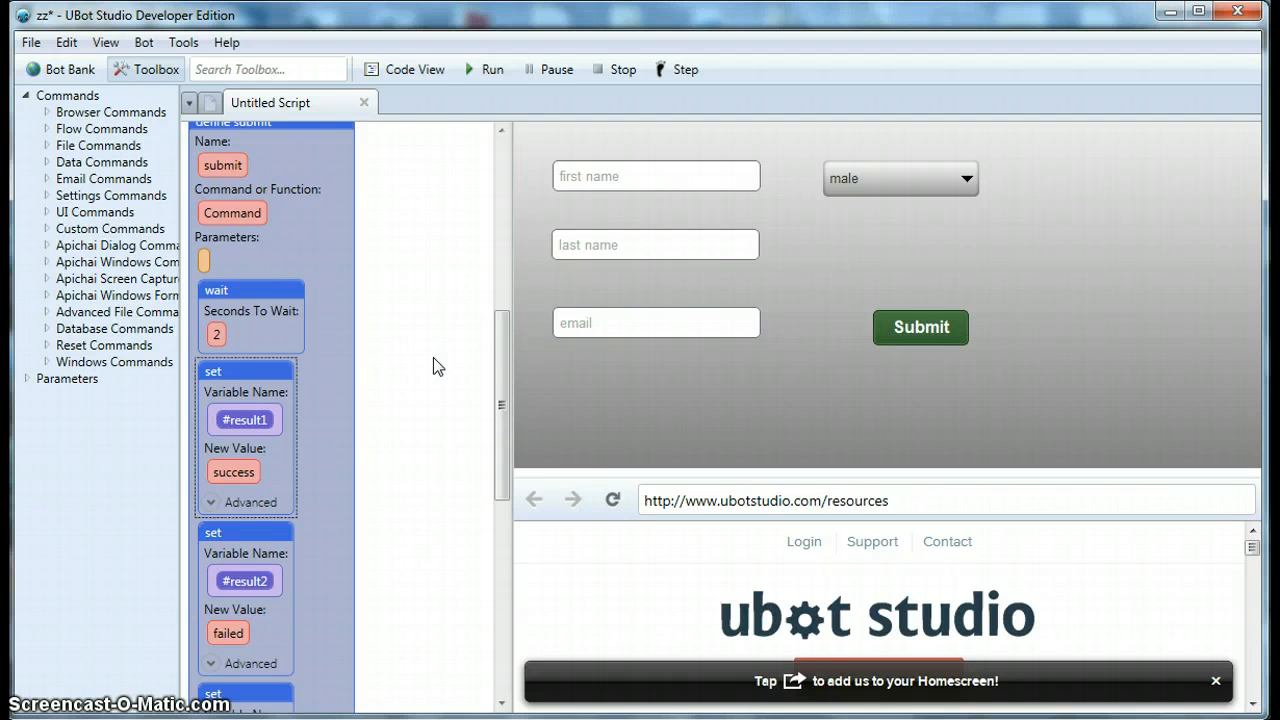
- Test the interface's Submit, Back and Login buttons in turn to check the view changes and the results
click(912, 333)
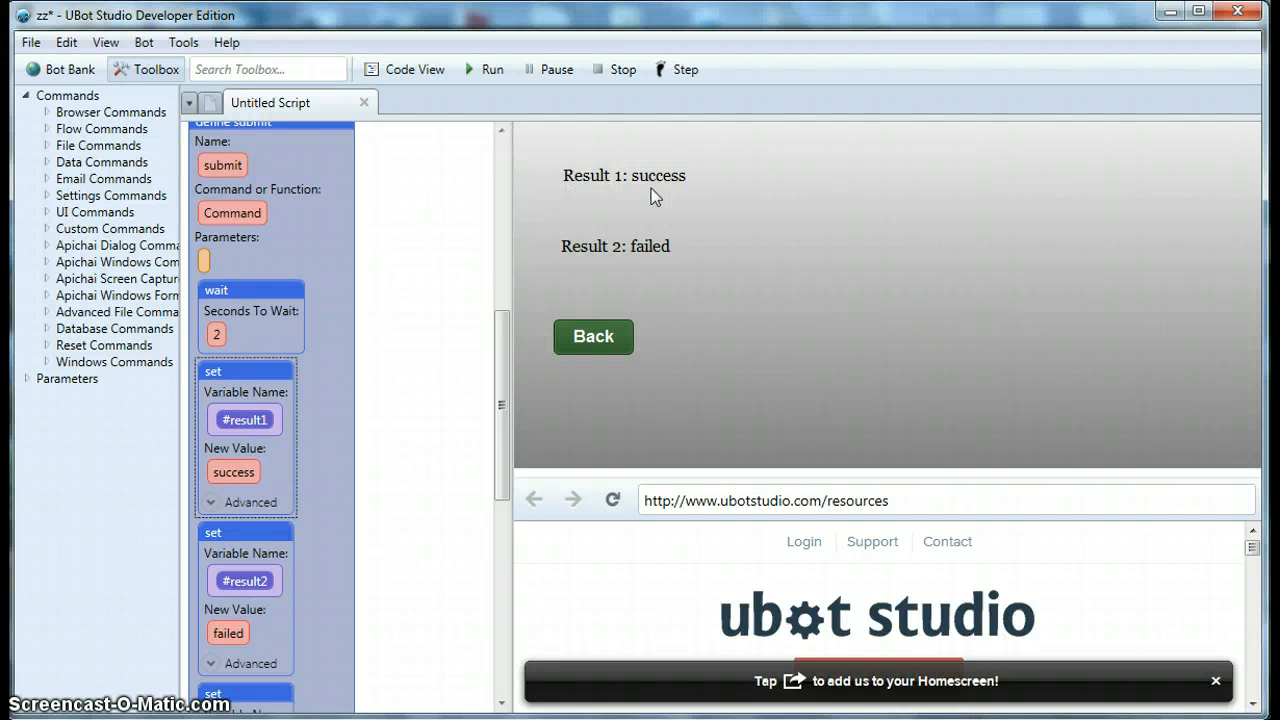
click(594, 340)
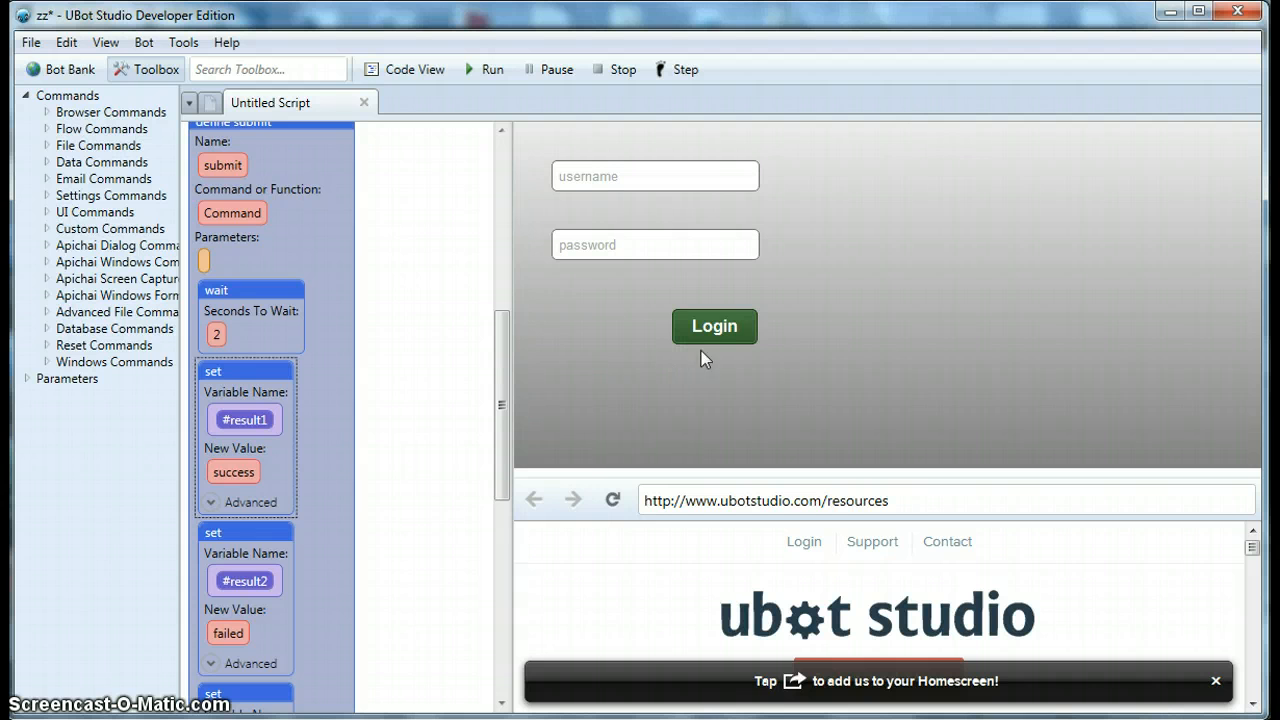
click(728, 334)
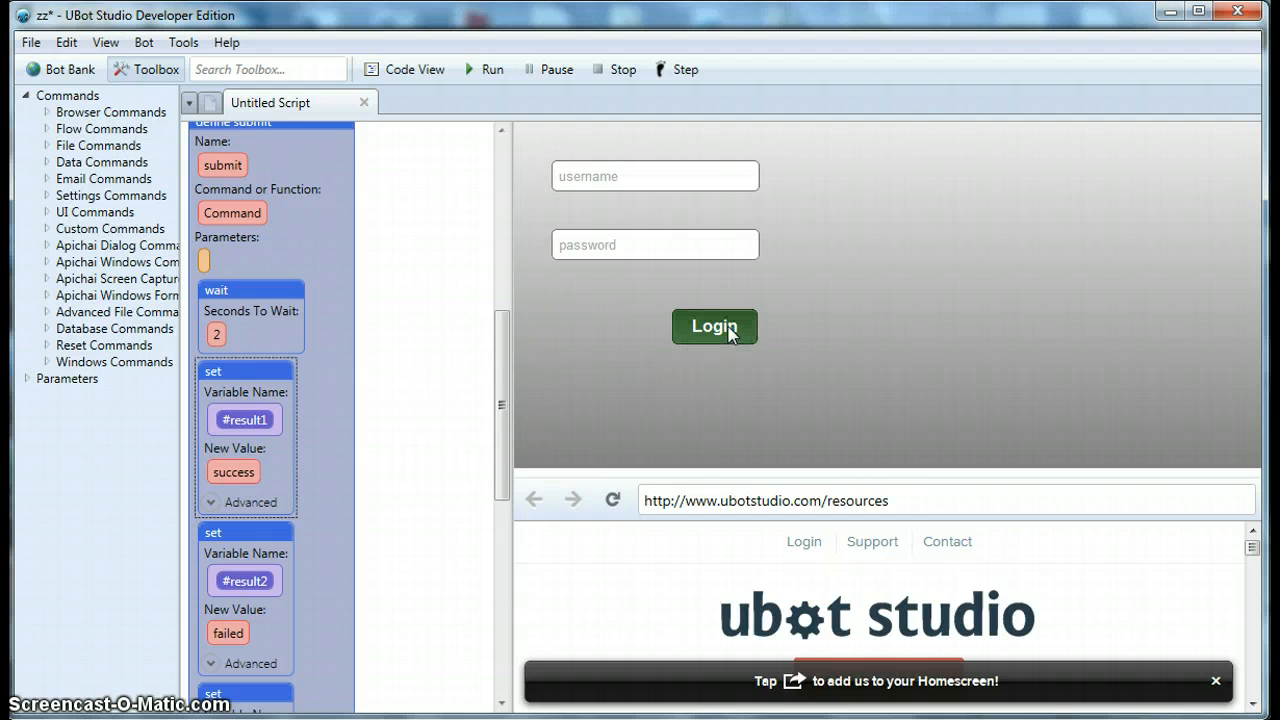